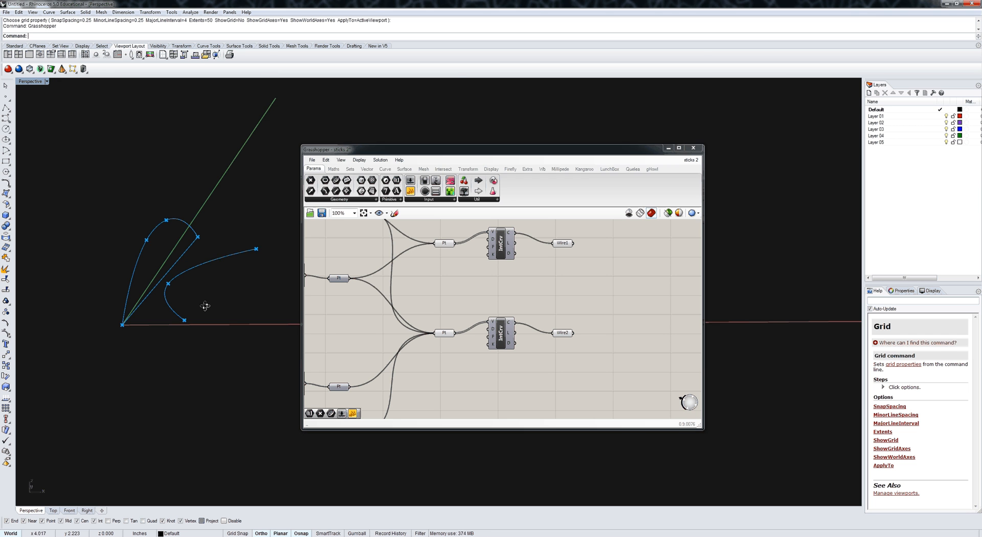
# Step: Examine the coordinate panels and point parameters that define Wire1, comparing them with the straight curve in the viewport
pyautogui.moveTo(204, 305); pyautogui.dragTo(144, 267, button='right')
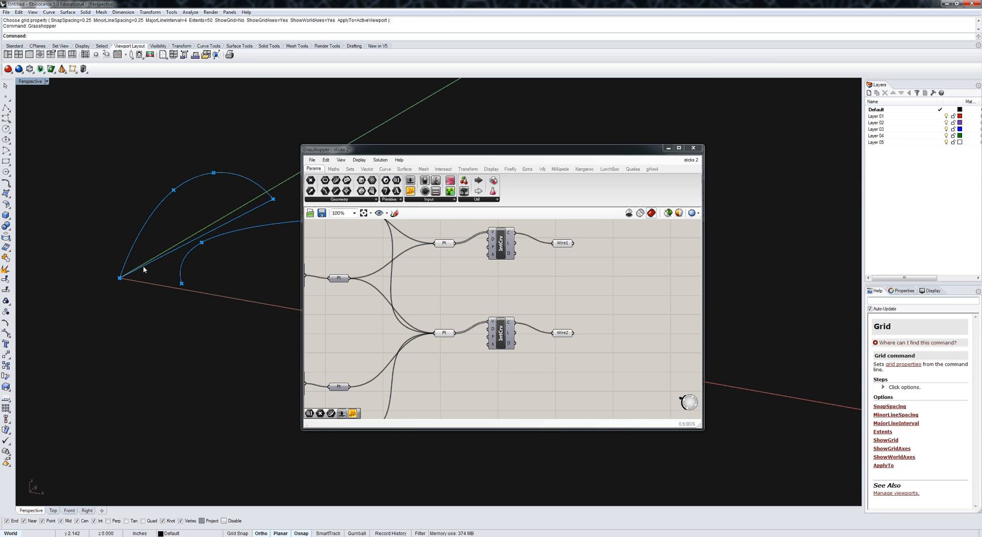
pyautogui.rightClick(558, 361)
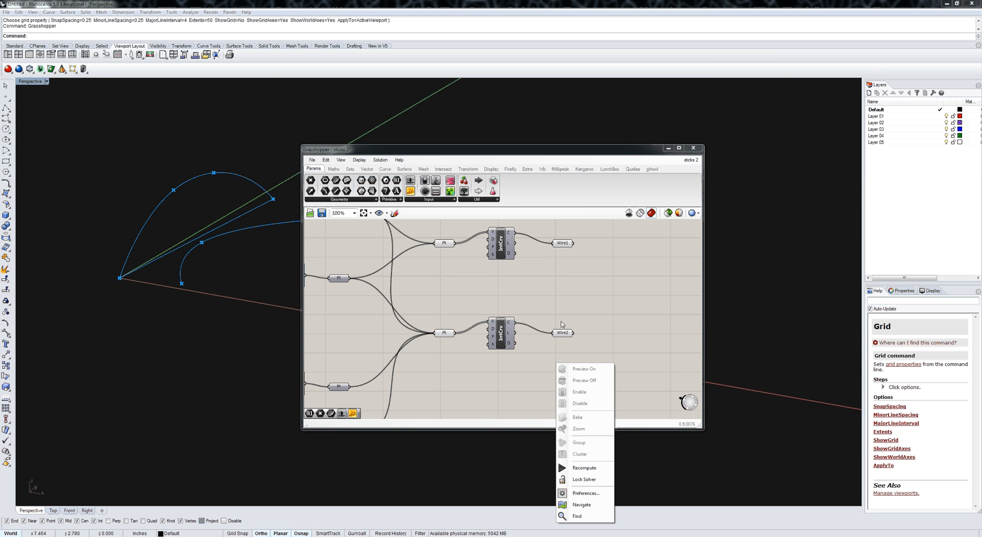
pyautogui.scroll(-3, 545, 334)
pyautogui.moveTo(545, 304); pyautogui.dragTo(543, 272, button='right')
pyautogui.click(543, 271)
pyautogui.moveTo(548, 428); pyautogui.dragTo(554, 314, button='right')
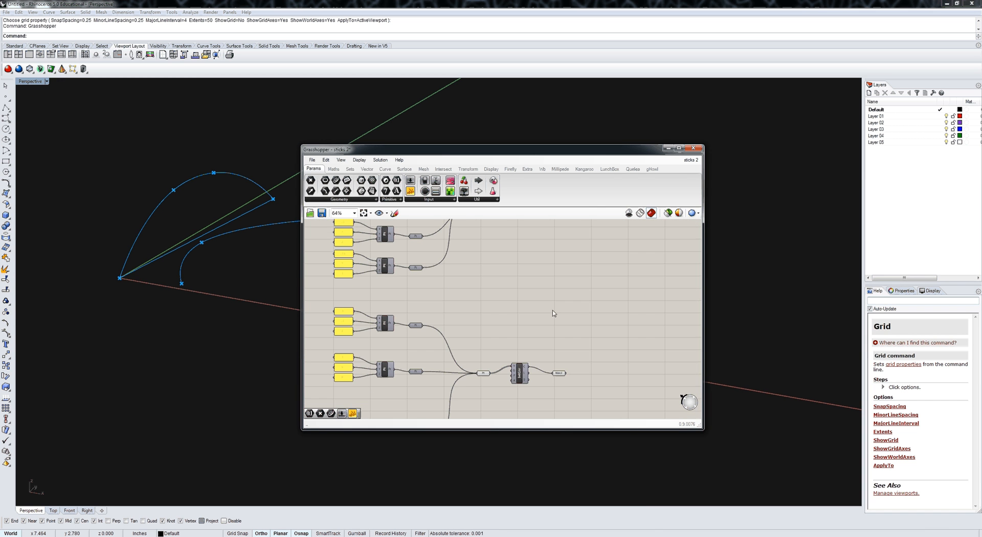
pyautogui.moveTo(475, 248); pyautogui.dragTo(578, 366, button='right')
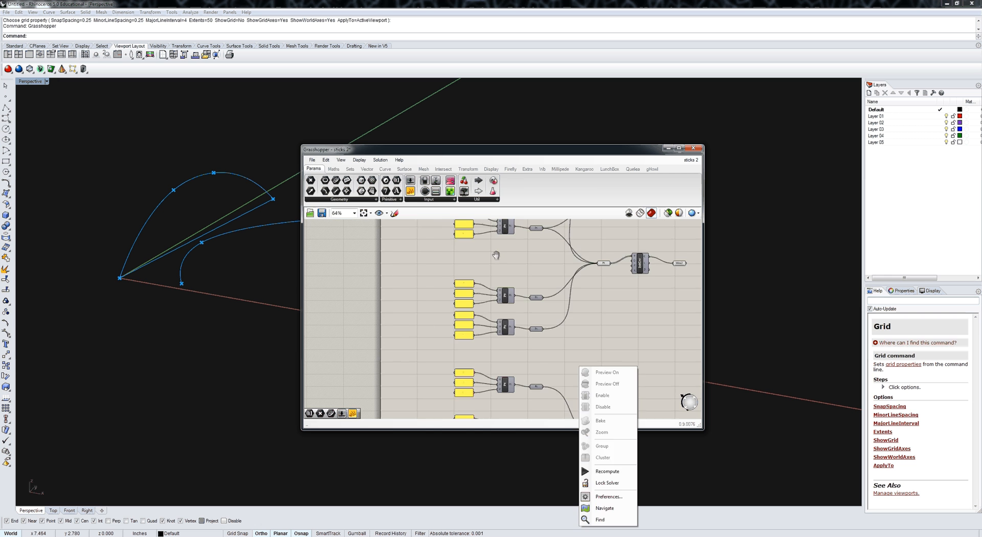
pyautogui.click(476, 335)
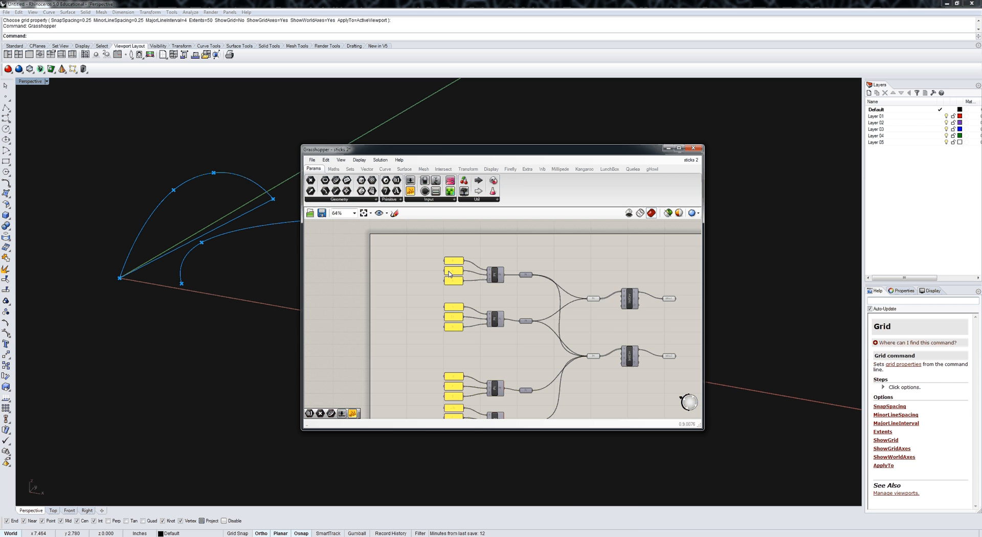
pyautogui.scroll(2, 449, 274)
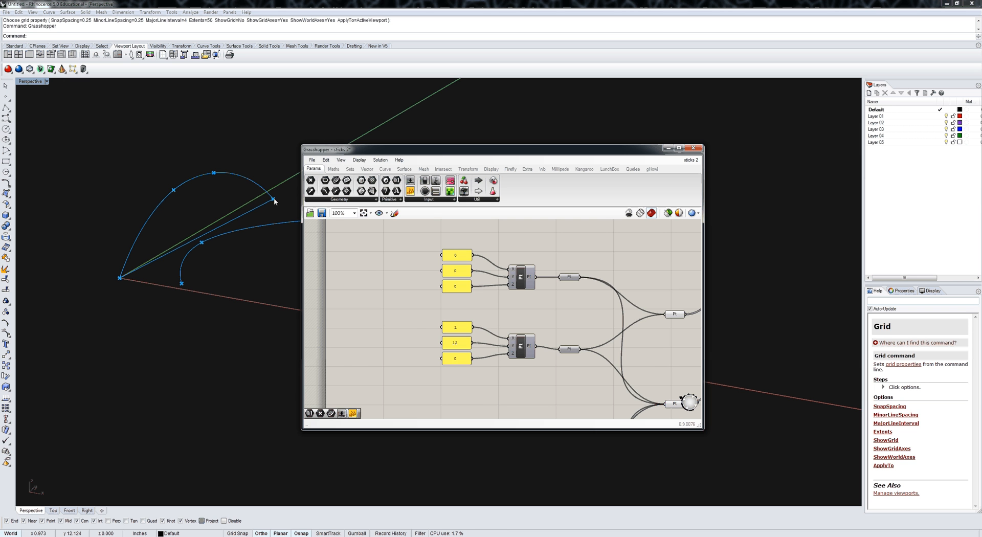
pyautogui.scroll(-2, 656, 367)
pyautogui.click(623, 318)
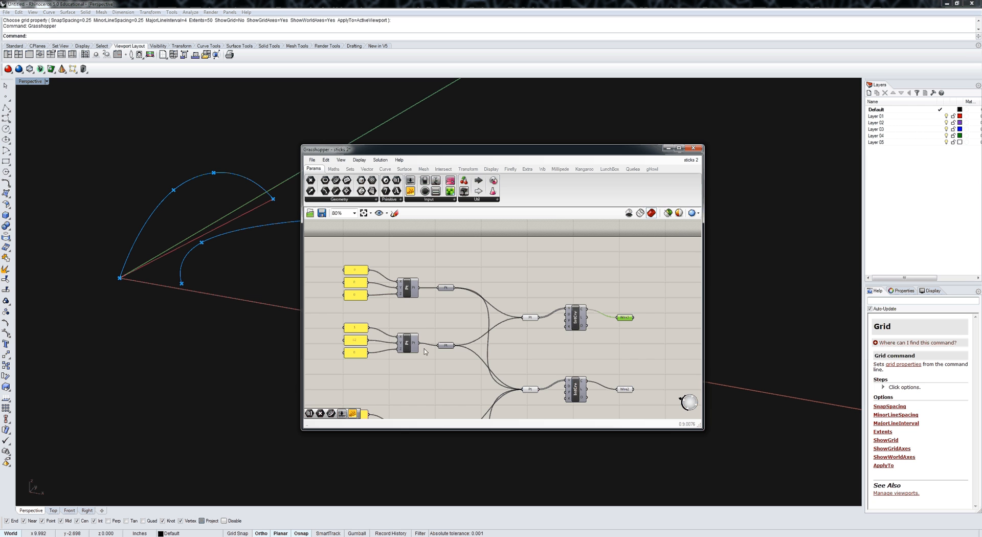
# Step: Examine the coordinates of Wire2's intermediate points and compare them with the arched curve in the viewport
pyautogui.moveTo(431, 391); pyautogui.dragTo(501, 303, button='right')
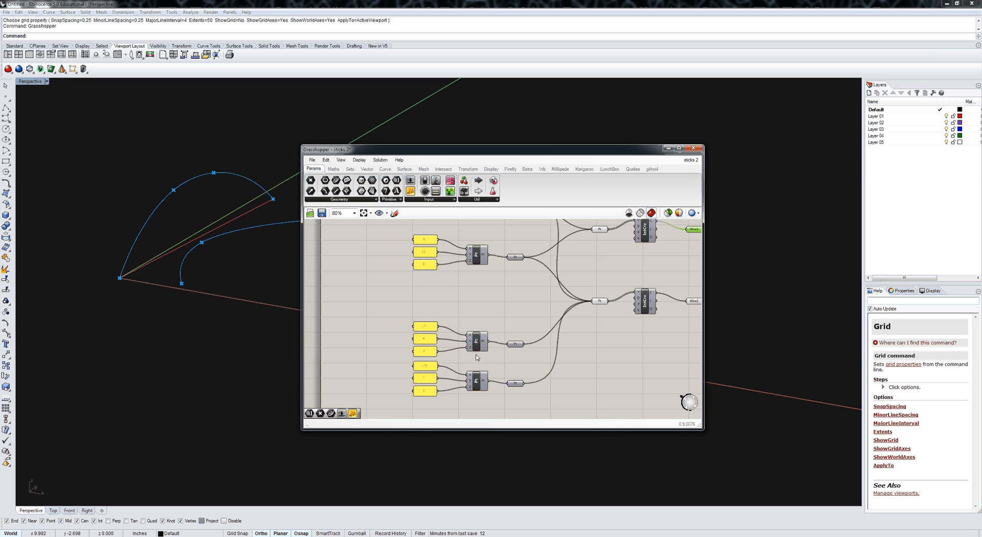
pyautogui.scroll(-3, 476, 357)
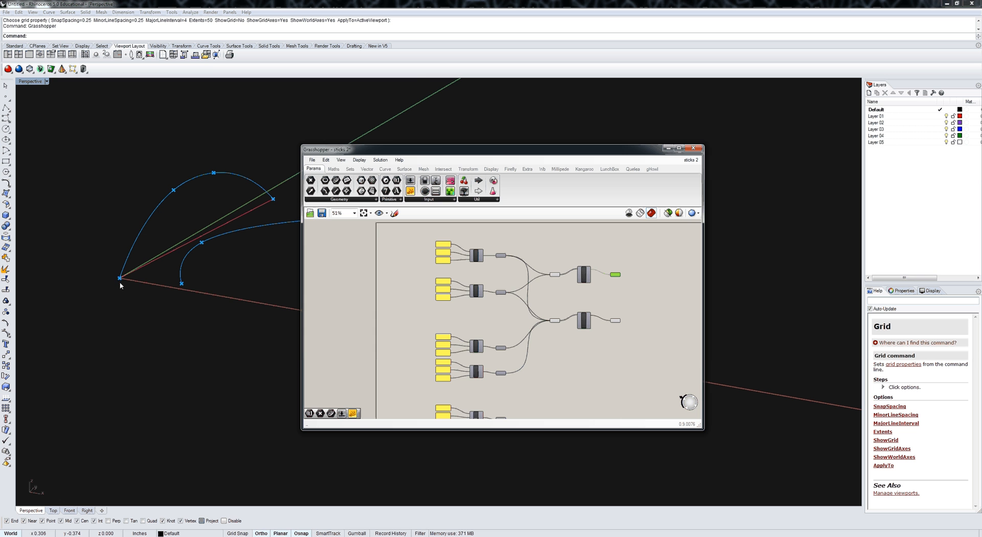
pyautogui.moveTo(440, 321); pyautogui.dragTo(452, 289, button='right')
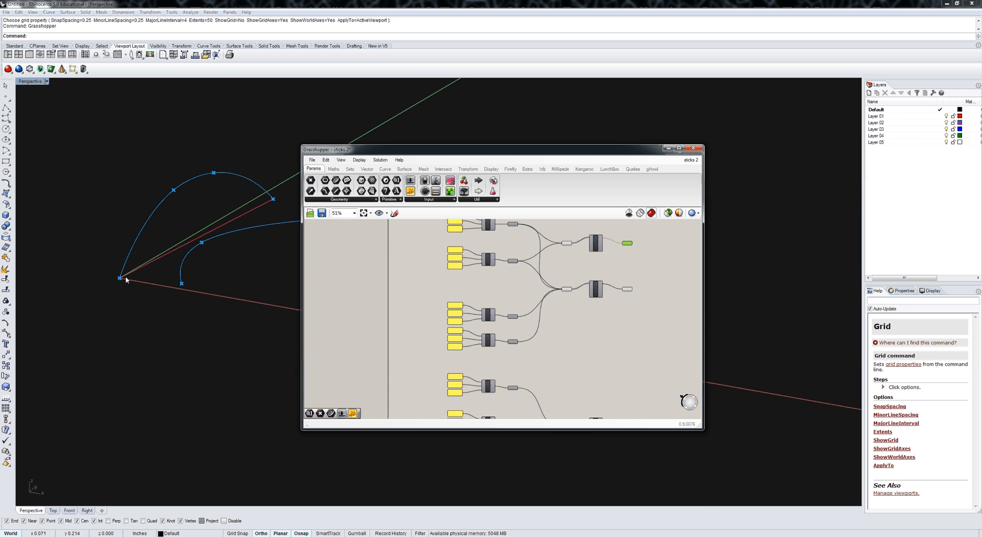
pyautogui.moveTo(136, 266); pyautogui.dragTo(165, 224, button='right')
pyautogui.scroll(5, 167, 215)
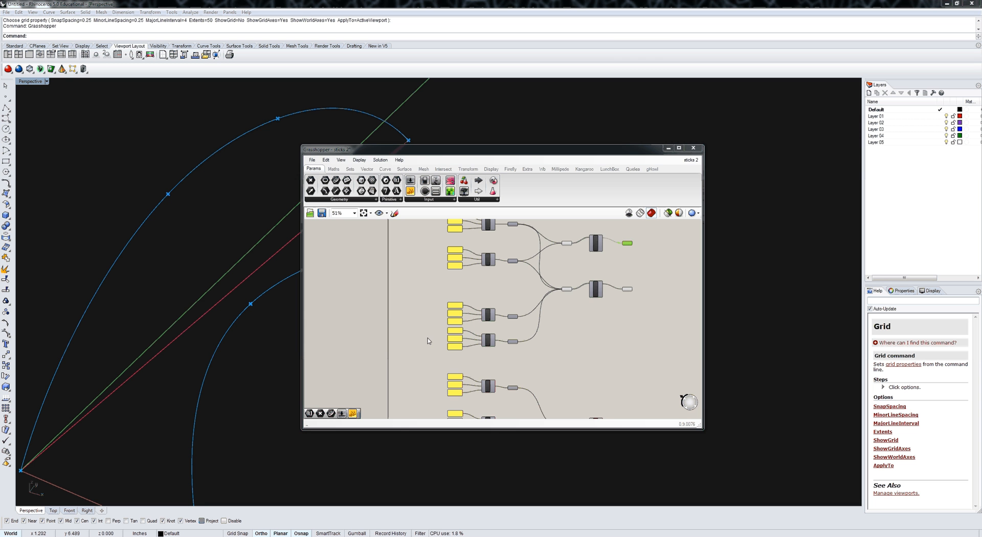
pyautogui.moveTo(409, 307); pyautogui.dragTo(393, 318)
pyautogui.scroll(4, 404, 350)
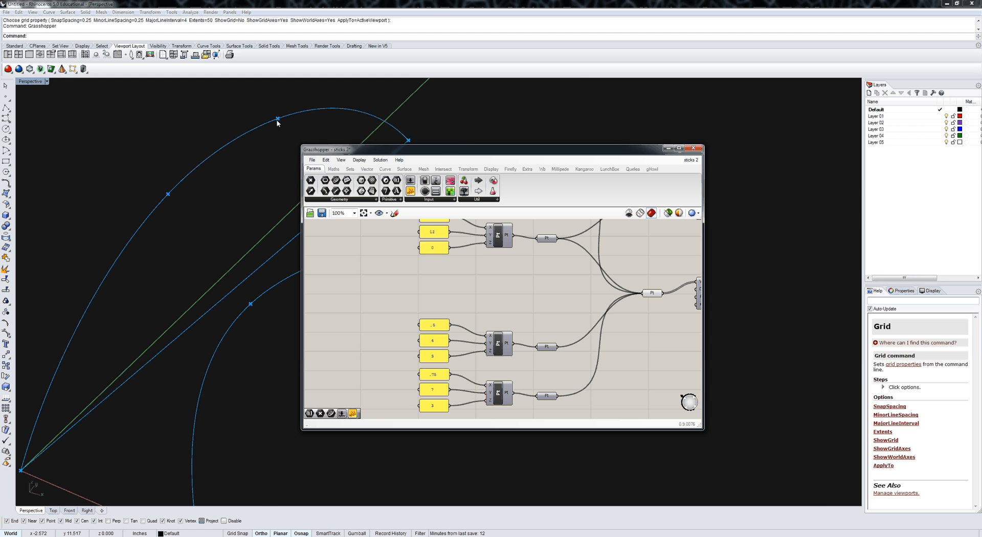
pyautogui.moveTo(277, 123); pyautogui.dragTo(290, 202, button='right')
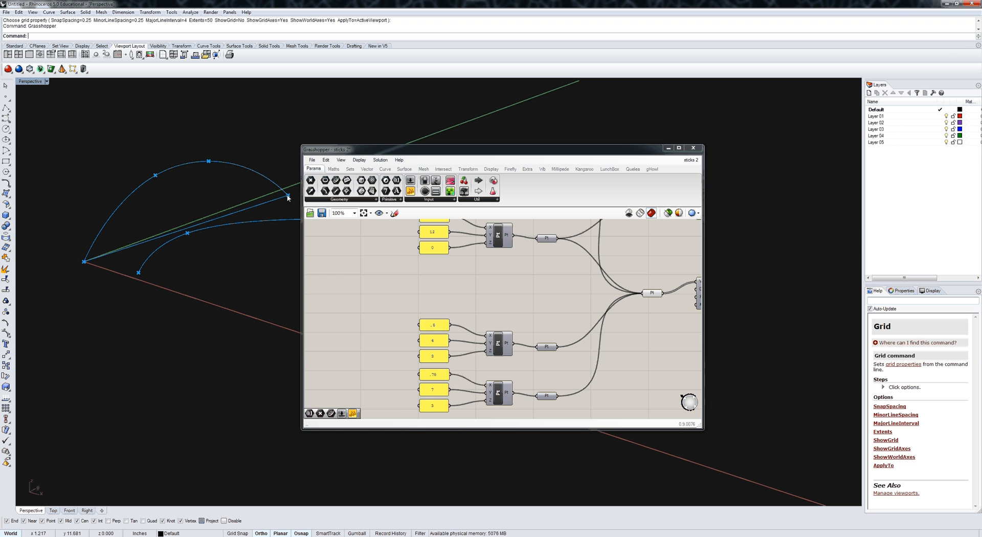
# Step: Review how the shared and intermediate points feed the interpolated curves for Wire2 and the wire below it
pyautogui.rightClick(508, 286)
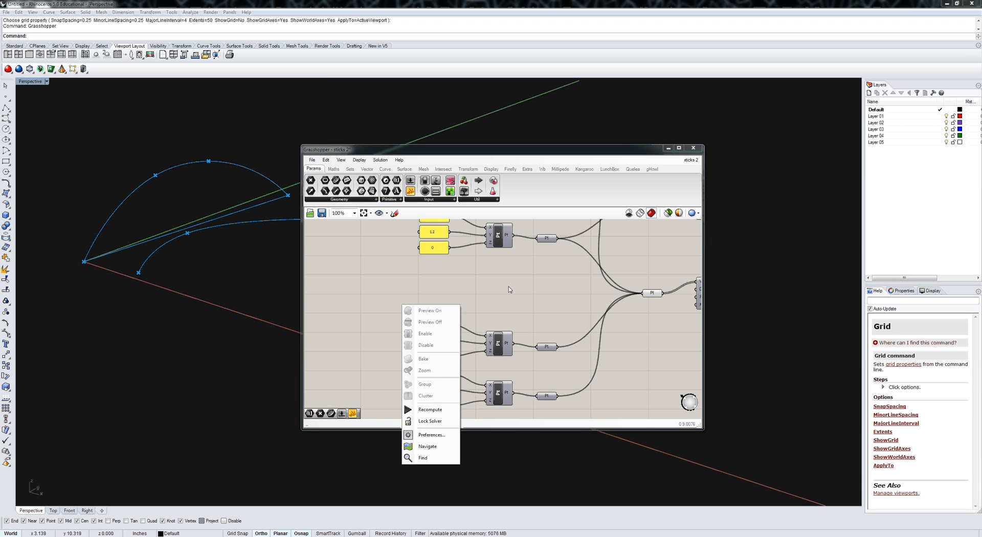
pyautogui.click(509, 286)
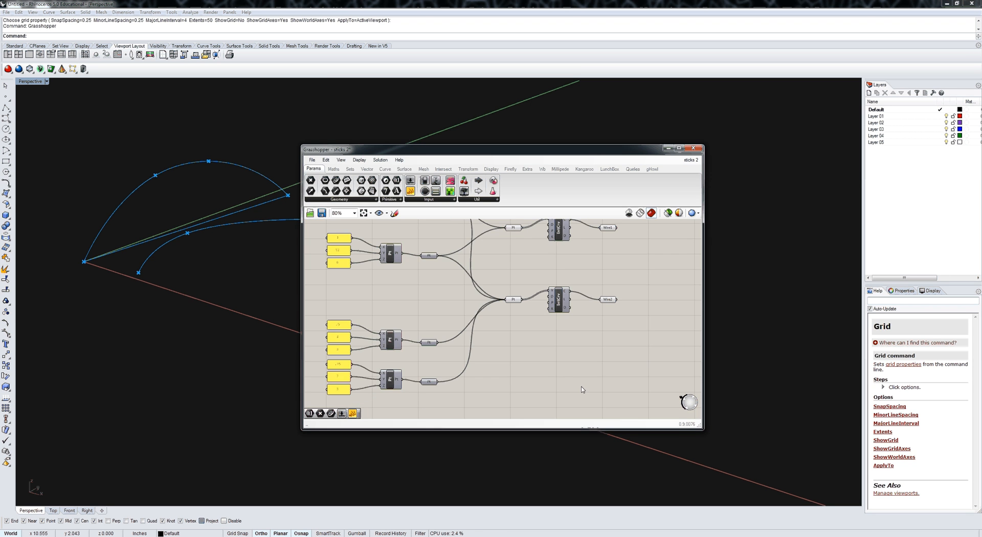
pyautogui.moveTo(583, 390); pyautogui.dragTo(650, 368, button='right')
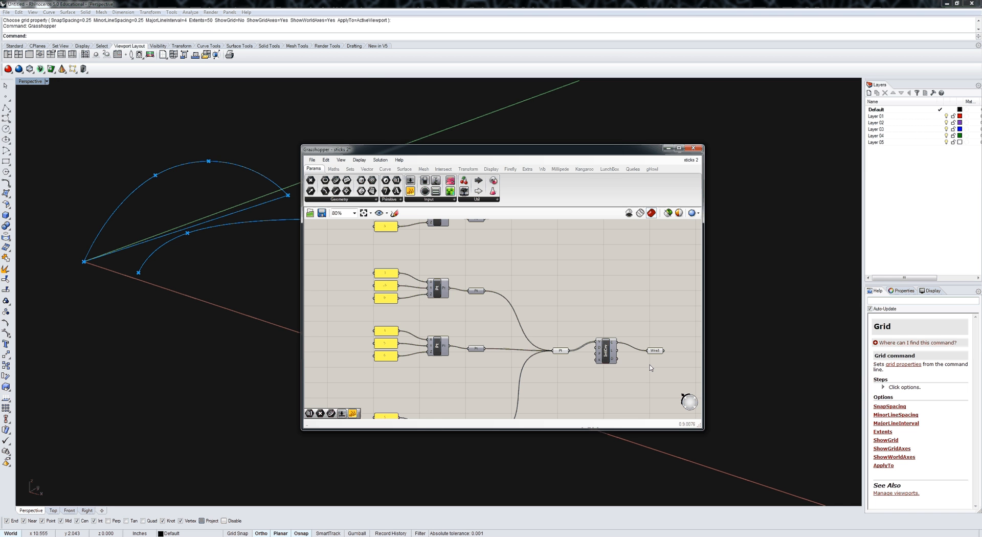
pyautogui.moveTo(199, 241); pyautogui.dragTo(200, 279, button='right')
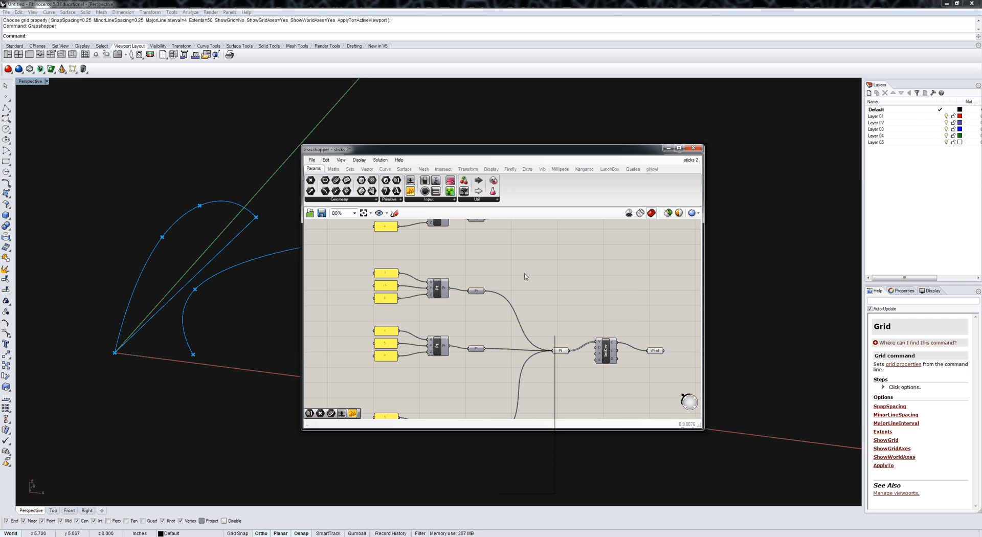
pyautogui.scroll(-4, 526, 276)
pyautogui.scroll(4, 552, 298)
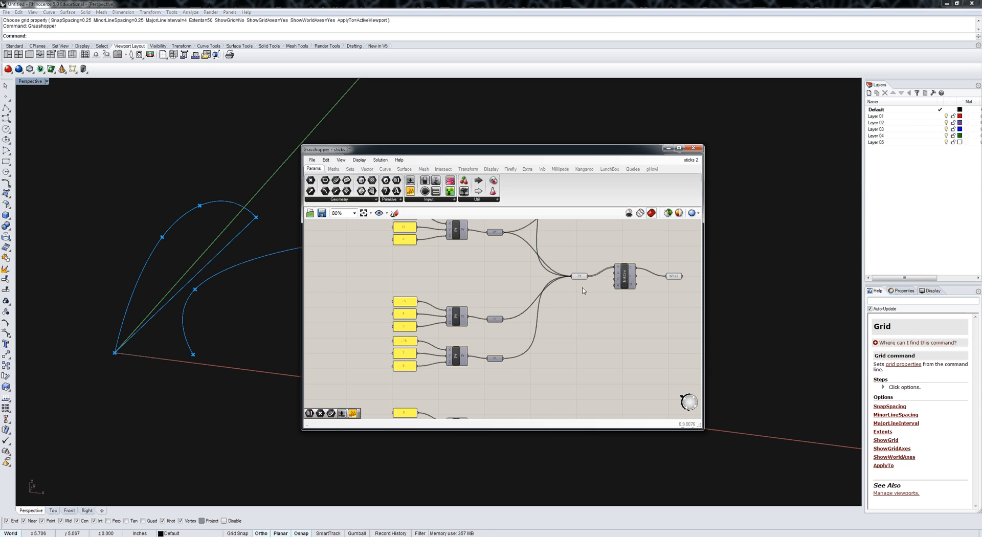
pyautogui.scroll(1, 585, 291)
pyautogui.moveTo(548, 327); pyautogui.dragTo(512, 339, button='right')
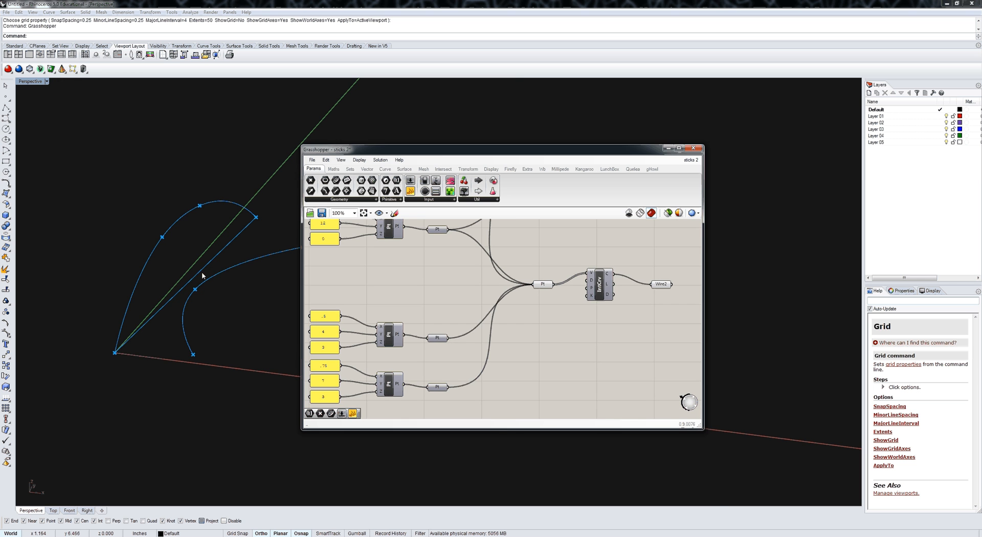
pyautogui.moveTo(204, 277); pyautogui.dragTo(168, 250, button='right')
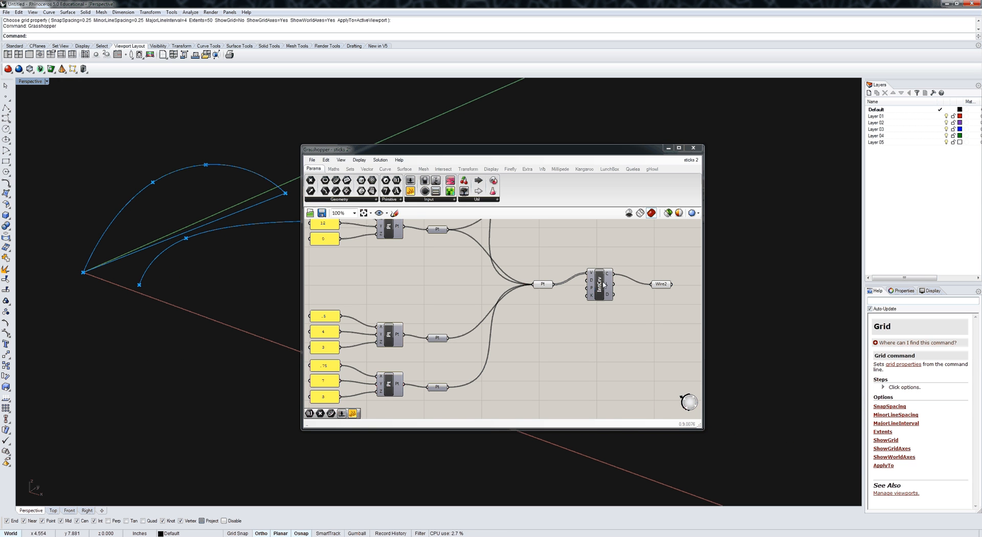
# Step: Disconnect the intermediate point with X .5 and Y 4 from Wire2's point collection and undo the disconnection
pyautogui.rightClick(546, 287)
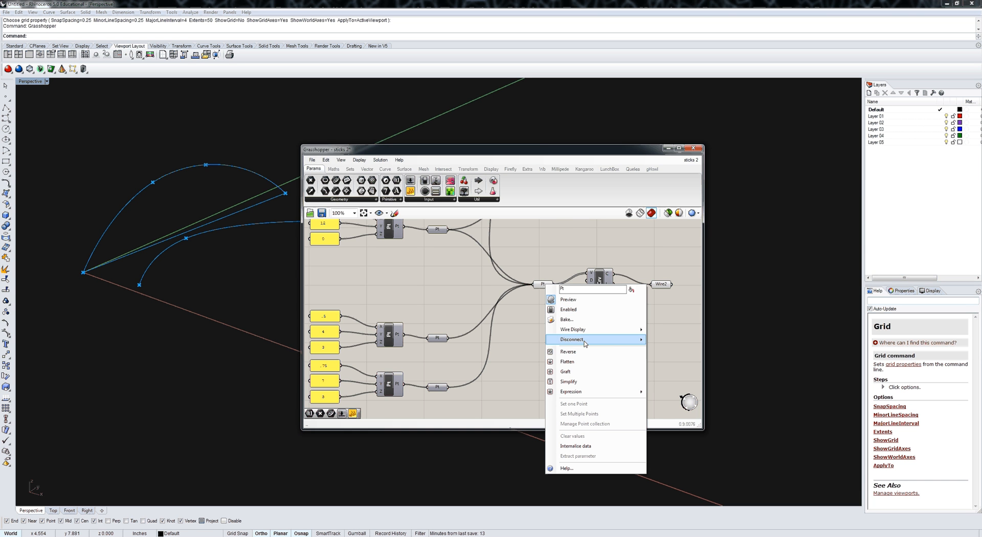
pyautogui.moveTo(586, 342)
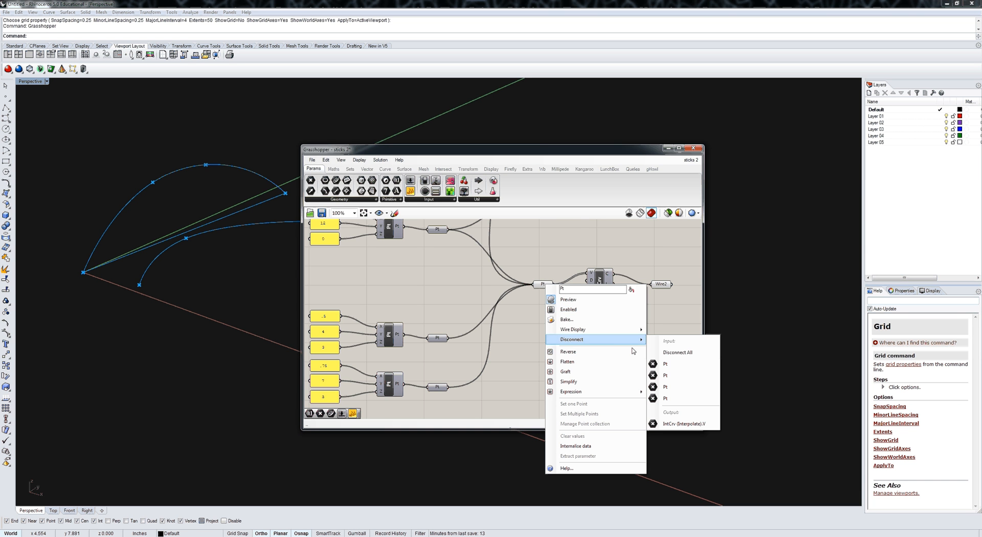
pyautogui.click(662, 380)
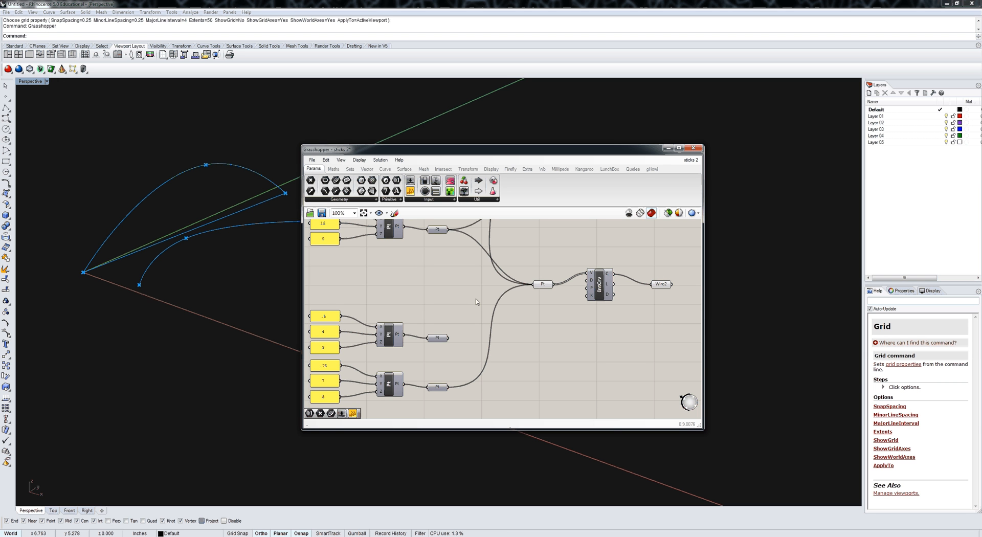
pyautogui.hotkey('ctrl', 'z')
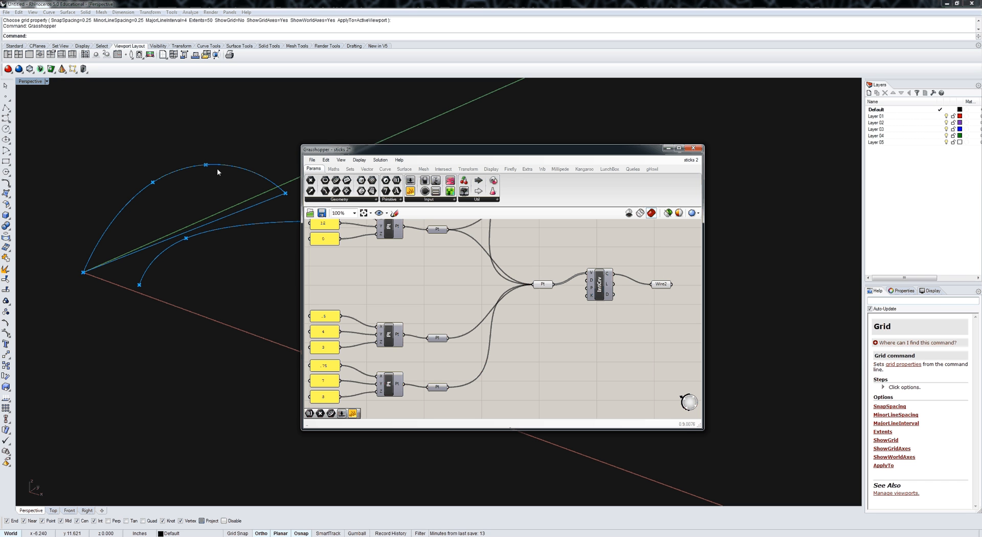
# Step: Add an Evaluate Curve component beside Wire2 and connect Wire2 to its curve input
pyautogui.moveTo(556, 374); pyautogui.dragTo(471, 324, button='right')
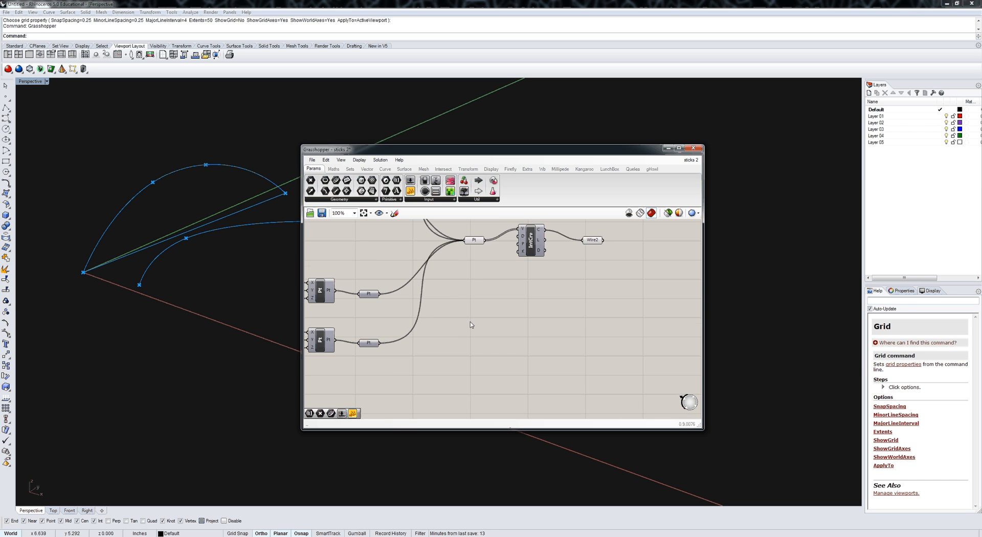
pyautogui.scroll(-5, 471, 325)
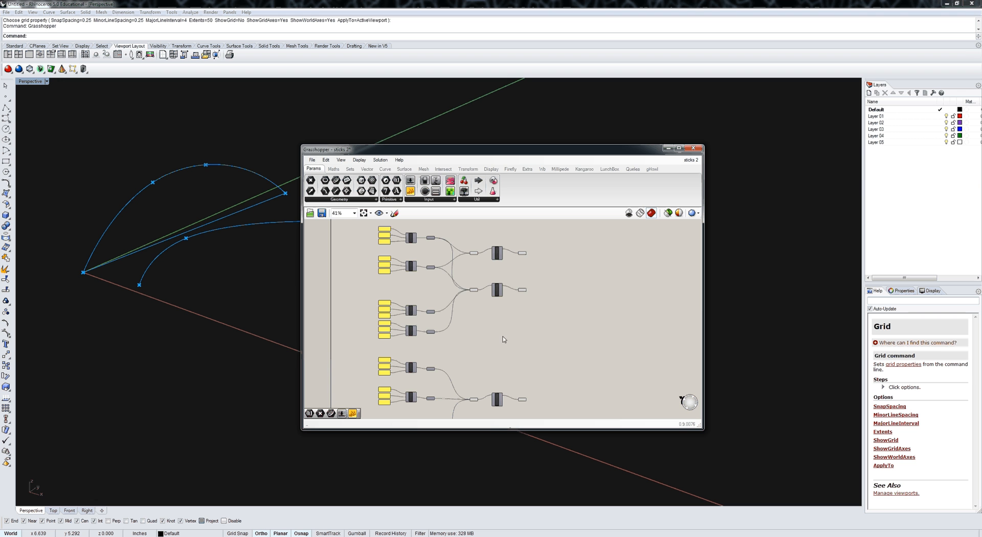
pyautogui.scroll(5, 519, 290)
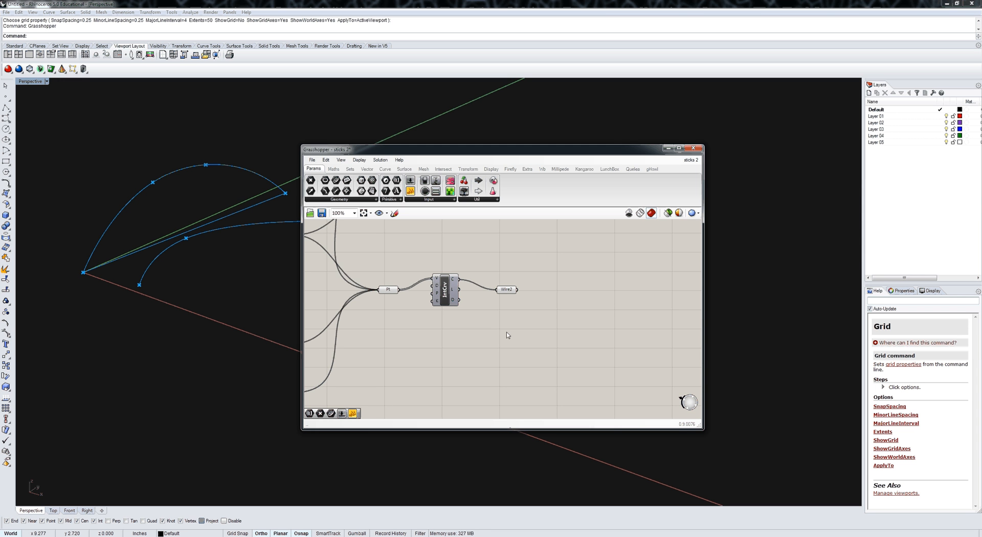
pyautogui.scroll(-1, 506, 333)
pyautogui.moveTo(509, 304); pyautogui.dragTo(522, 335, button='right')
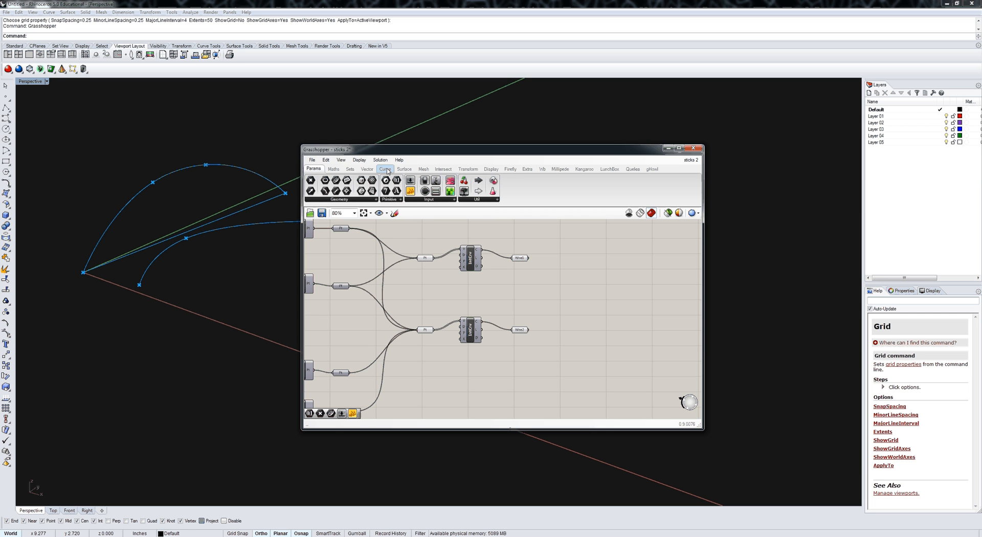
pyautogui.click(385, 169)
pyautogui.click(337, 199)
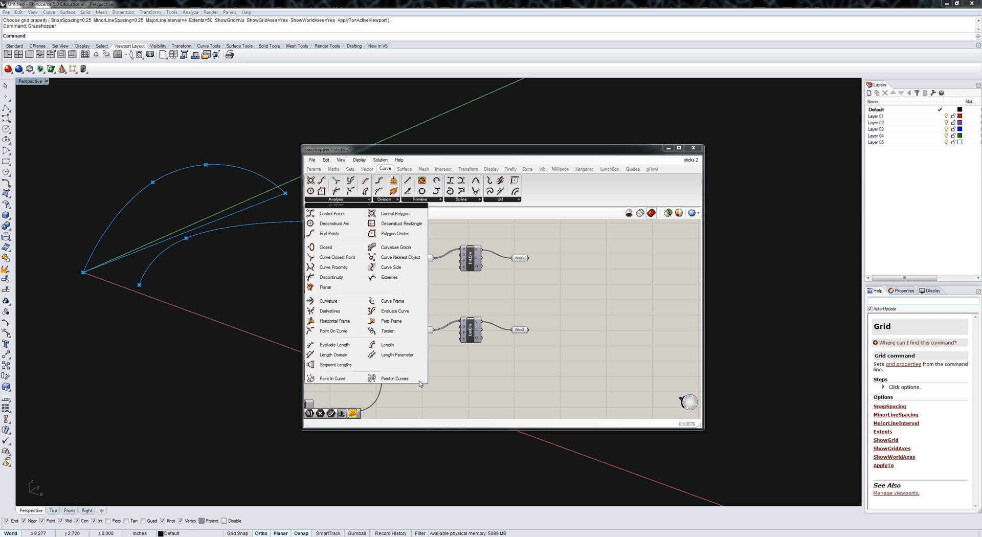
pyautogui.click(403, 314)
pyautogui.click(597, 353)
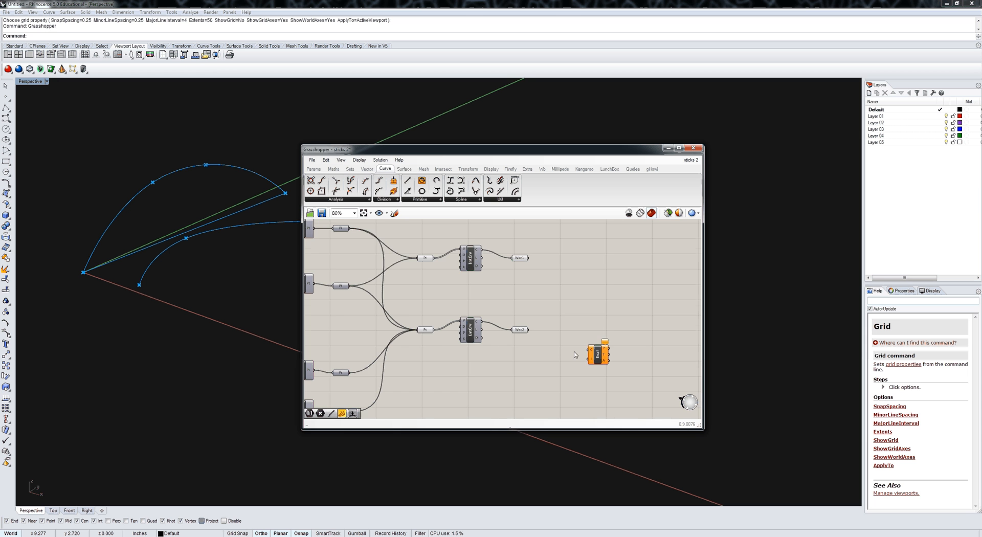
pyautogui.scroll(1, 575, 355)
pyautogui.moveTo(517, 324); pyautogui.dragTo(593, 350)
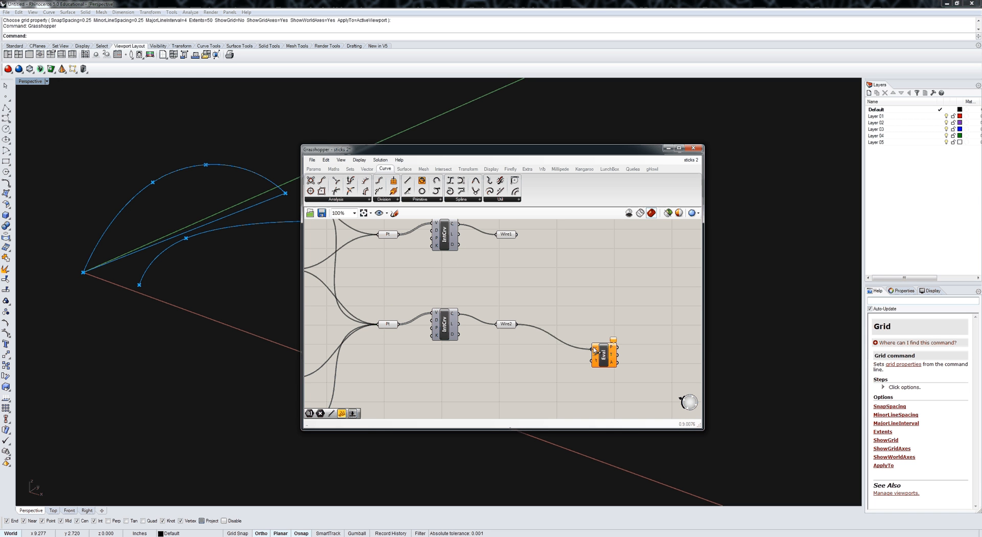
# Step: Feed the Evaluate Curve component's t input from a Number parameter driven by a number slider set to 1.000
pyautogui.click(309, 170)
pyautogui.moveTo(411, 191); pyautogui.dragTo(595, 362)
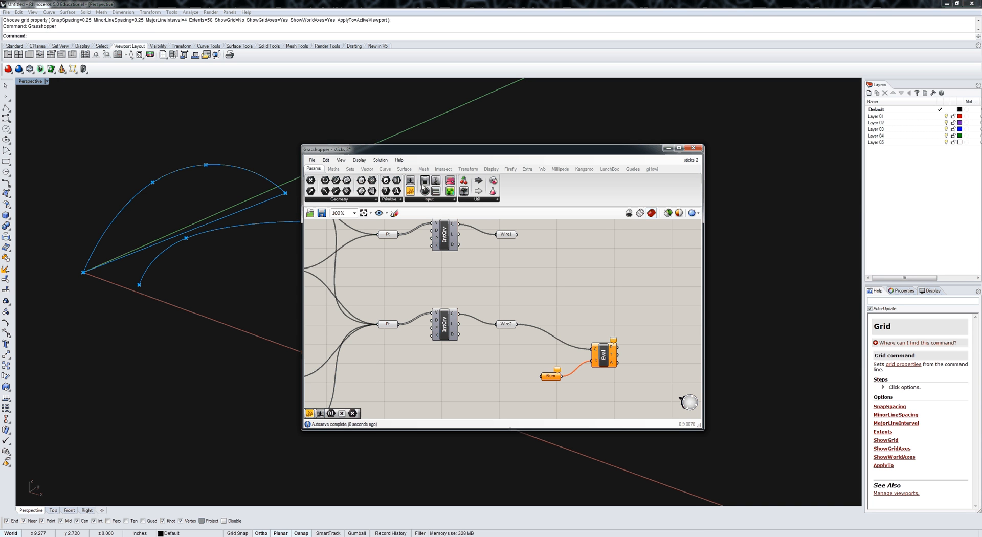
pyautogui.moveTo(472, 408); pyautogui.dragTo(542, 377)
pyautogui.moveTo(476, 383); pyautogui.dragTo(516, 387)
pyautogui.click(605, 356)
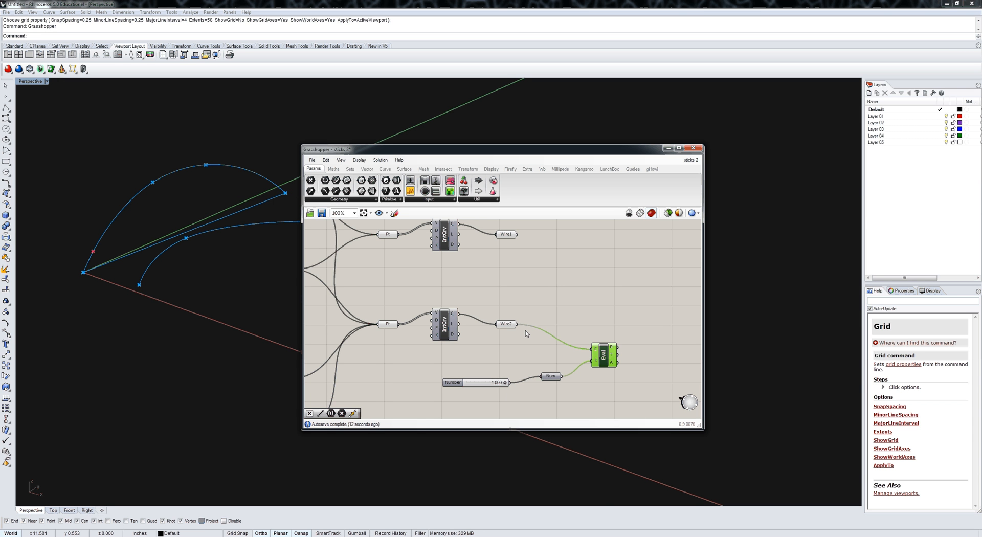
# Step: Reparameterize the Wire2 curve parameter
pyautogui.click(506, 324)
pyautogui.rightClick(506, 325)
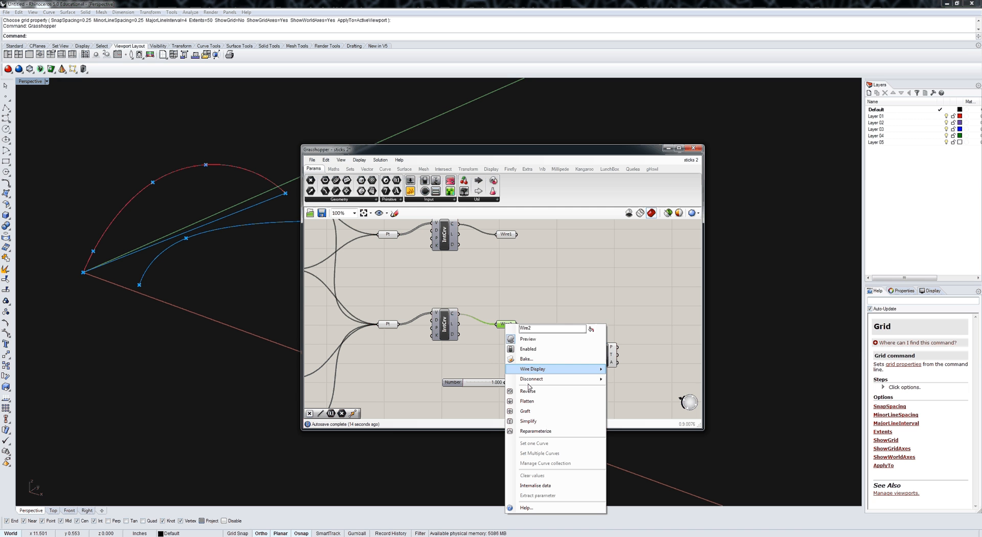
pyautogui.click(539, 432)
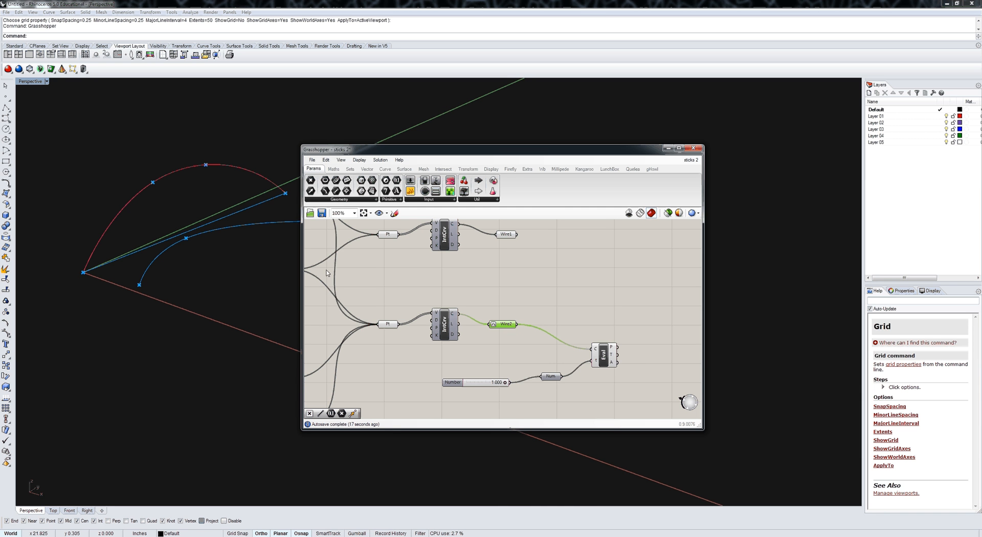
# Step: Move the evaluated point along Wire2 by setting its number slider to 0.470
pyautogui.click(465, 389)
pyautogui.click(604, 355)
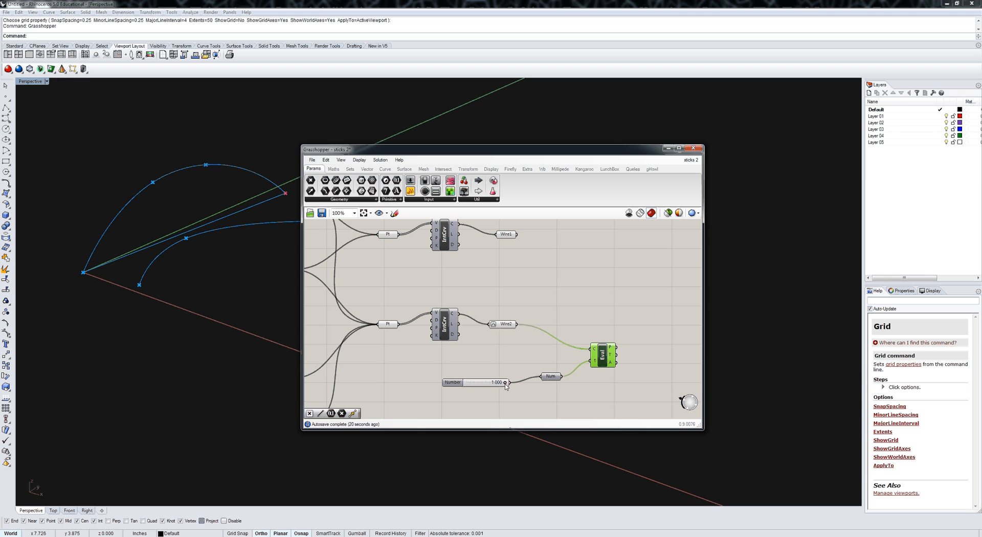
pyautogui.moveTo(505, 382); pyautogui.dragTo(476, 383)
pyautogui.moveTo(475, 384)
pyautogui.mouseDown()
pyautogui.moveTo(507, 385)
pyautogui.moveTo(485, 384)
pyautogui.mouseUp()
pyautogui.moveTo(531, 374); pyautogui.dragTo(515, 359, button='right')
pyautogui.scroll(-3, 516, 359)
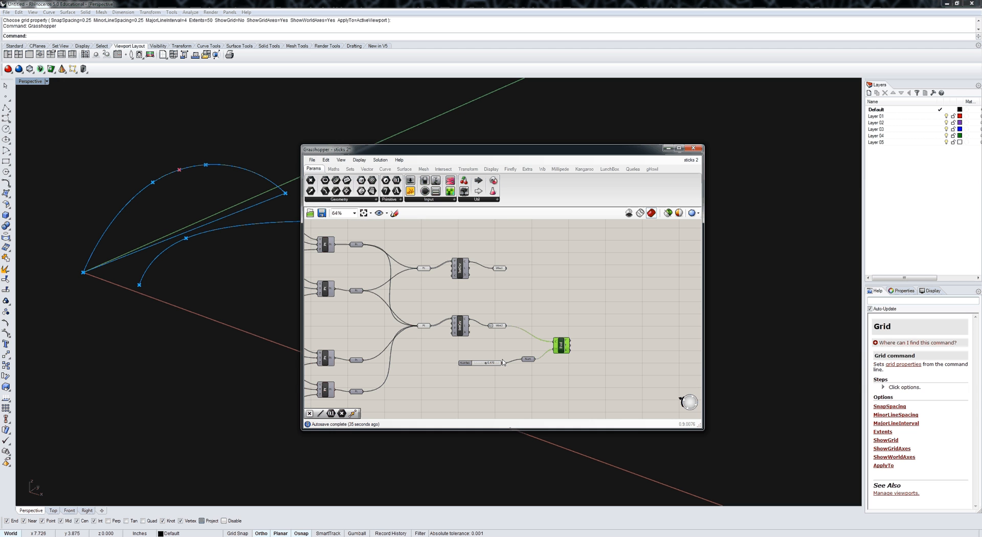
# Step: Duplicate the slider, Number parameter and Evaluate Curve component beside Wire1 and connect Wire1 to the copy's curve input
pyautogui.click(538, 361)
pyautogui.moveTo(587, 390); pyautogui.dragTo(586, 247)
pyautogui.click(567, 283)
pyautogui.scroll(2, 507, 269)
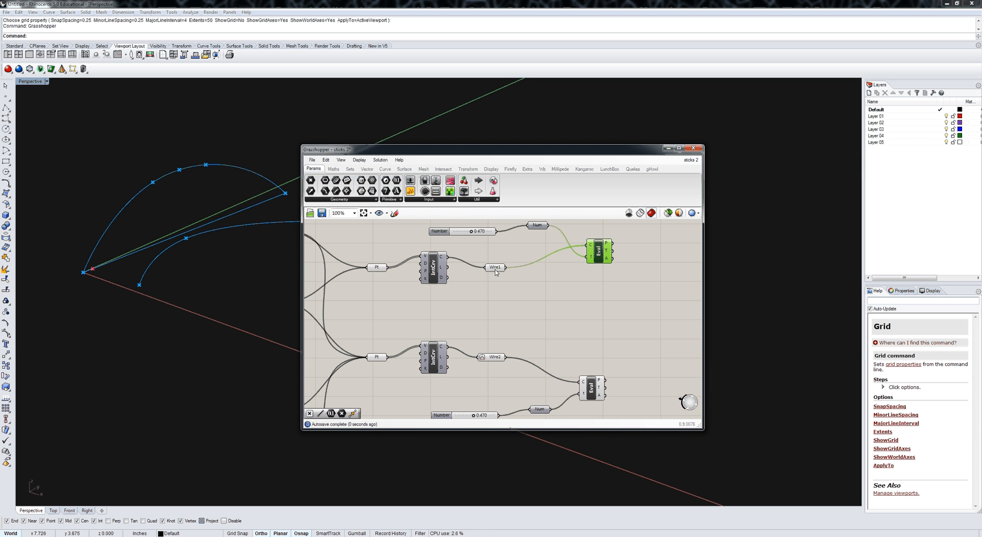
# Step: Reparameterize the Wire1 curve parameter and set its evaluation slider to 0.572
pyautogui.rightClick(496, 269)
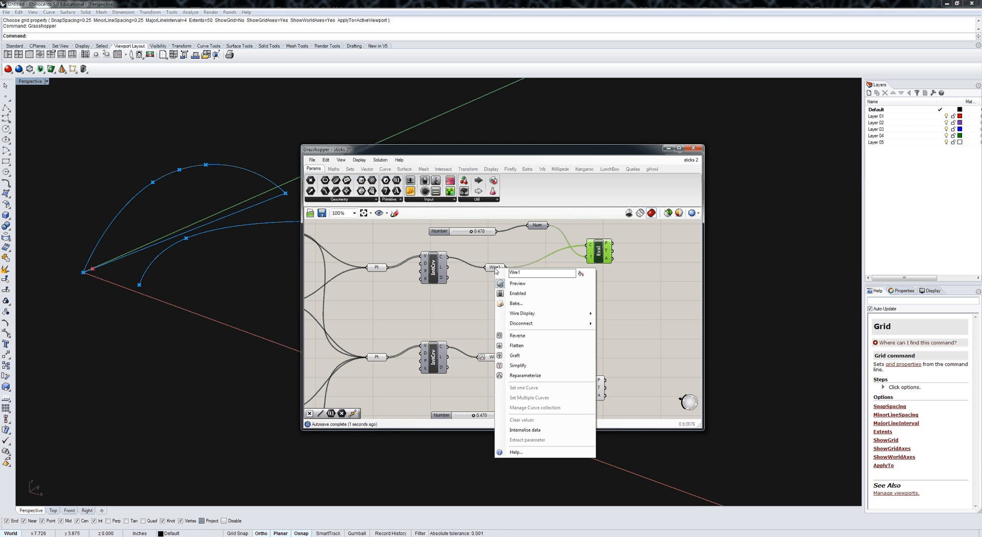
pyautogui.click(522, 377)
pyautogui.scroll(3, 486, 241)
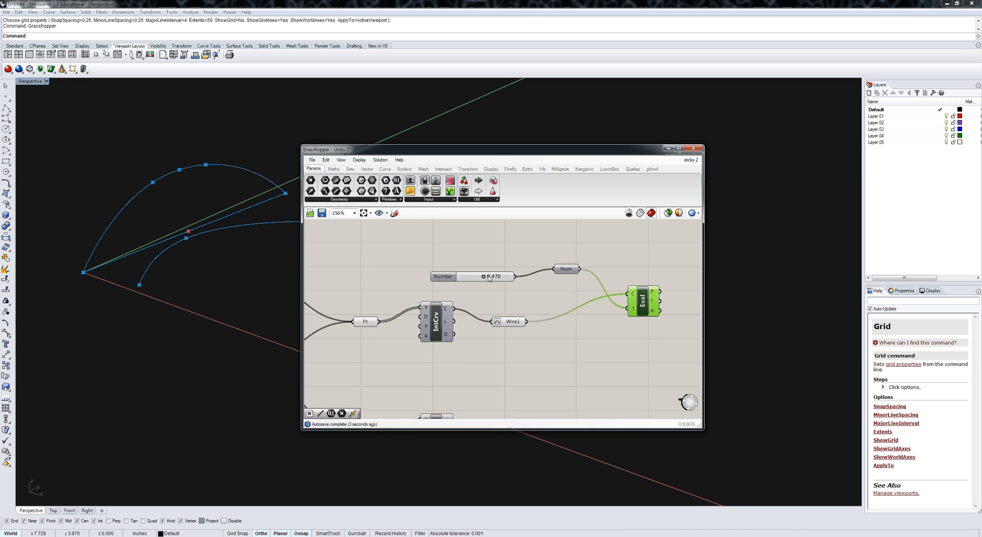
pyautogui.moveTo(483, 277); pyautogui.dragTo(494, 277)
pyautogui.moveTo(494, 277)
pyautogui.mouseDown()
pyautogui.moveTo(481, 280)
pyautogui.moveTo(489, 279)
pyautogui.mouseUp()
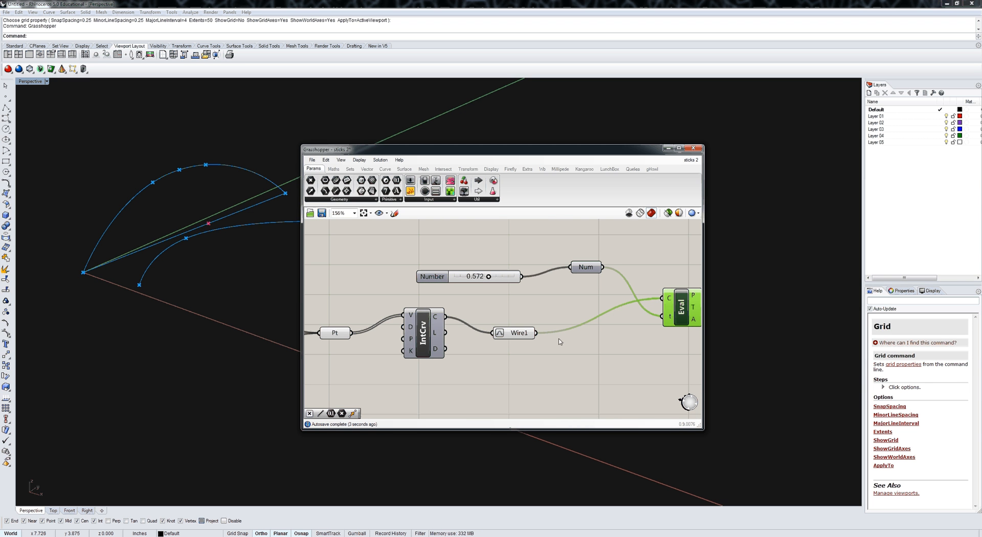
pyautogui.scroll(-3, 486, 308)
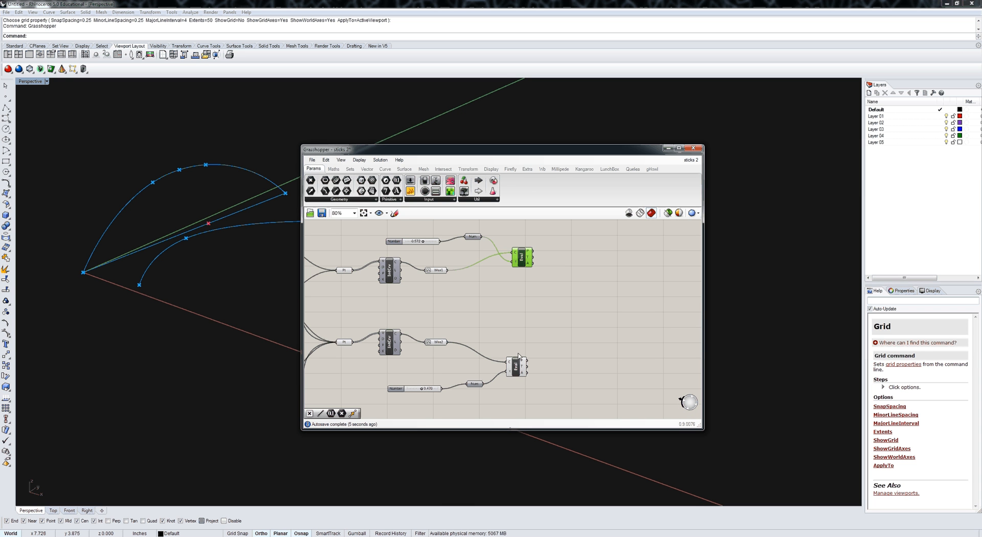
# Step: Add a Line component and connect the point outputs of the Wire1 and Wire2 Evaluate Curve components to its inputs
pyautogui.click(385, 169)
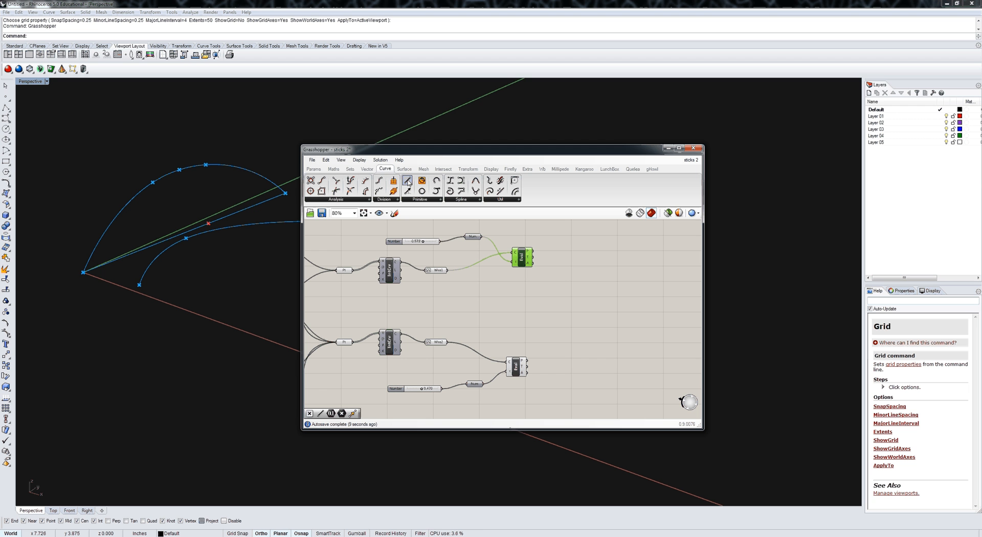
pyautogui.moveTo(407, 182); pyautogui.dragTo(600, 312)
pyautogui.moveTo(535, 253); pyautogui.dragTo(589, 308)
pyautogui.moveTo(527, 361); pyautogui.dragTo(592, 316)
pyautogui.moveTo(467, 282); pyautogui.dragTo(494, 313, button='right')
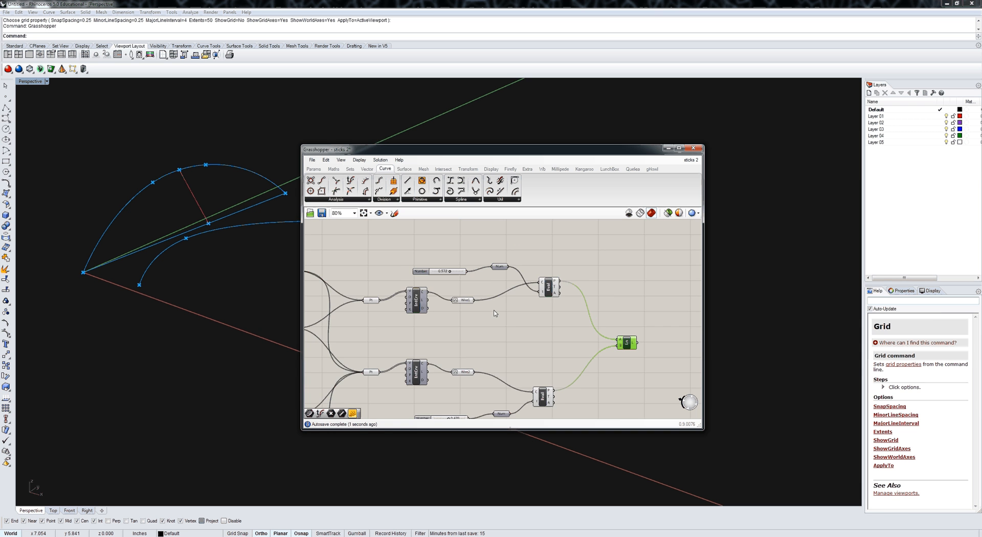
# Step: Lower the Wire1 evaluation slider to shift that end of the connecting line, and deselect the Line component
pyautogui.scroll(3, 451, 271)
pyautogui.moveTo(451, 272); pyautogui.dragTo(456, 273)
pyautogui.scroll(-5, 461, 287)
pyautogui.rightClick(486, 311)
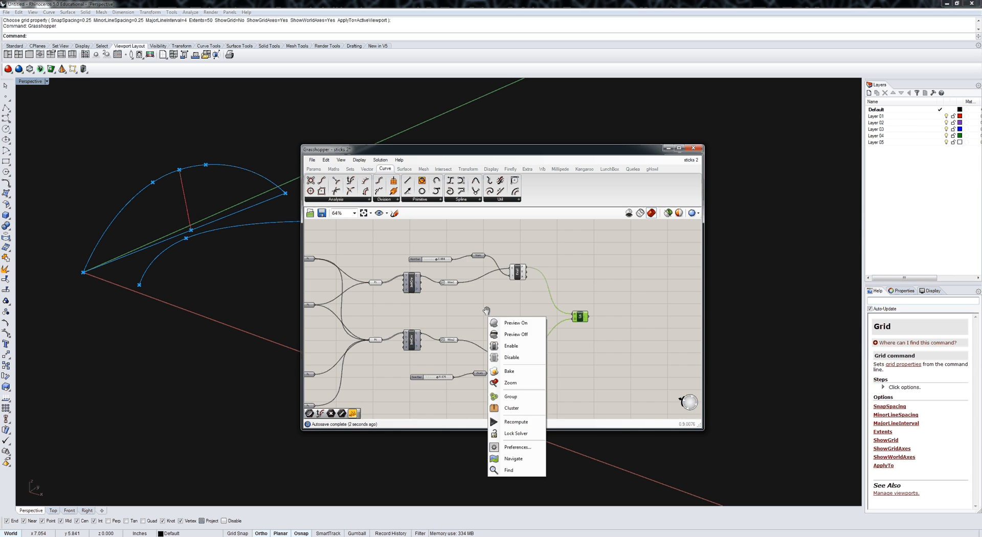
pyautogui.click(563, 365)
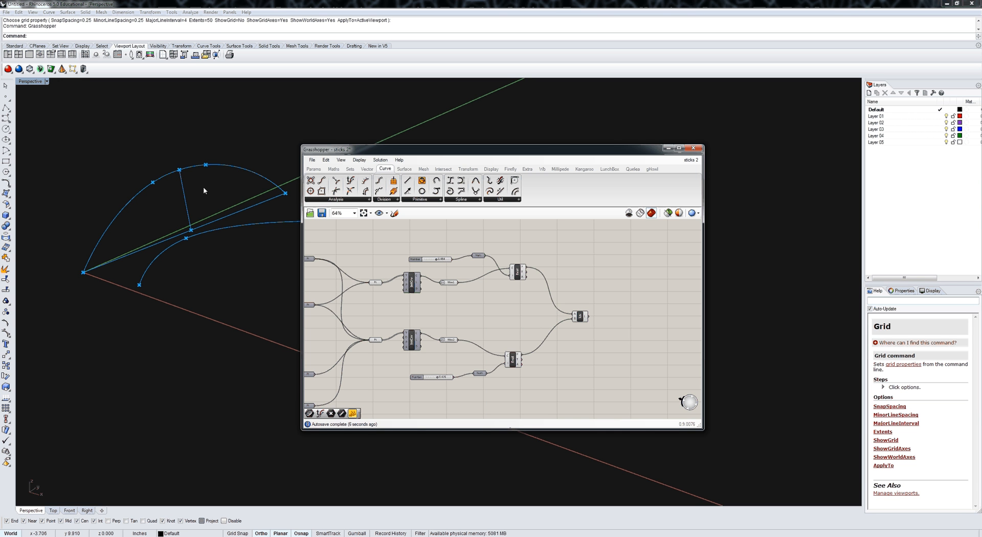
# Step: Add a Divide Curve component, connect Wire2 to its curve input, and delete the component
pyautogui.scroll(-3, 520, 358)
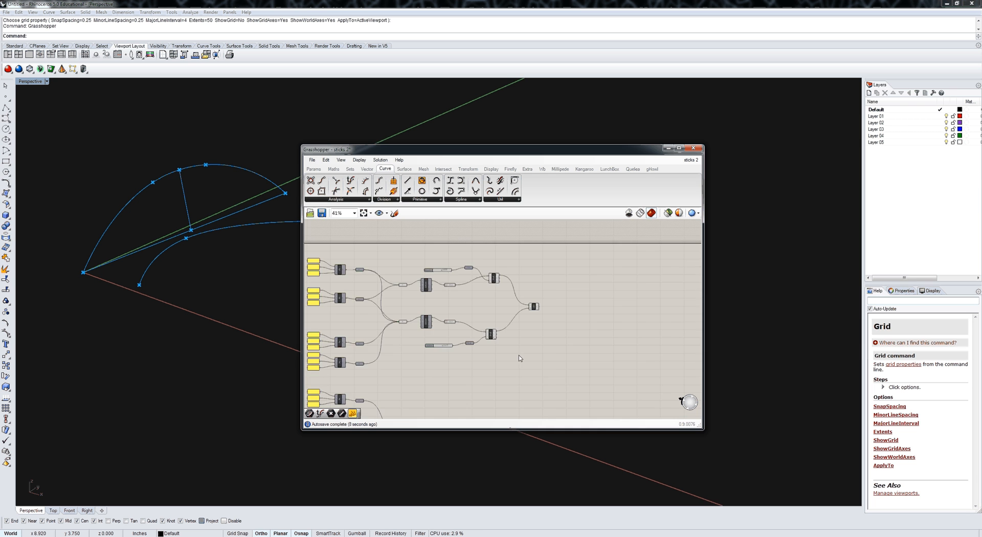
pyautogui.scroll(3, 519, 358)
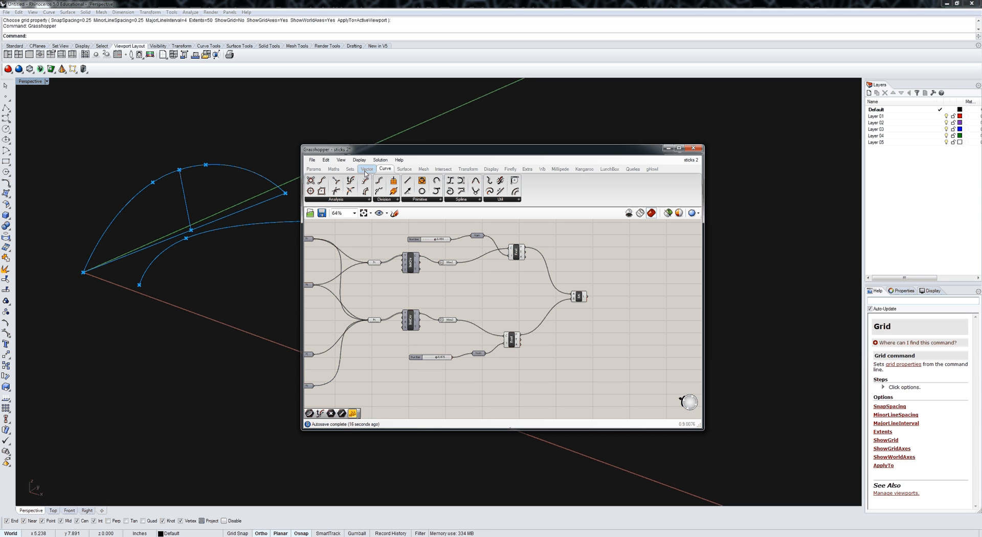
pyautogui.click(395, 200)
pyautogui.click(418, 296)
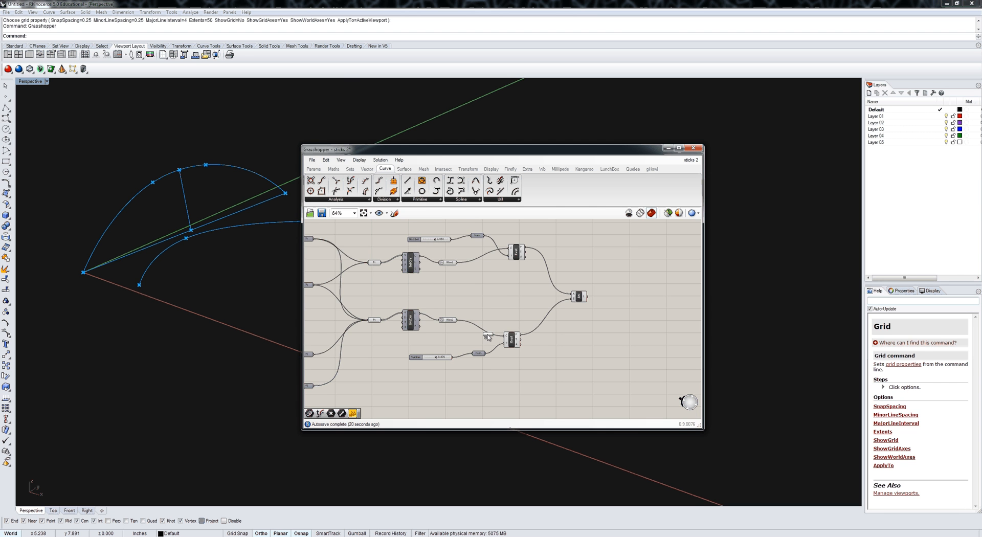
pyautogui.click(488, 364)
pyautogui.scroll(2, 488, 363)
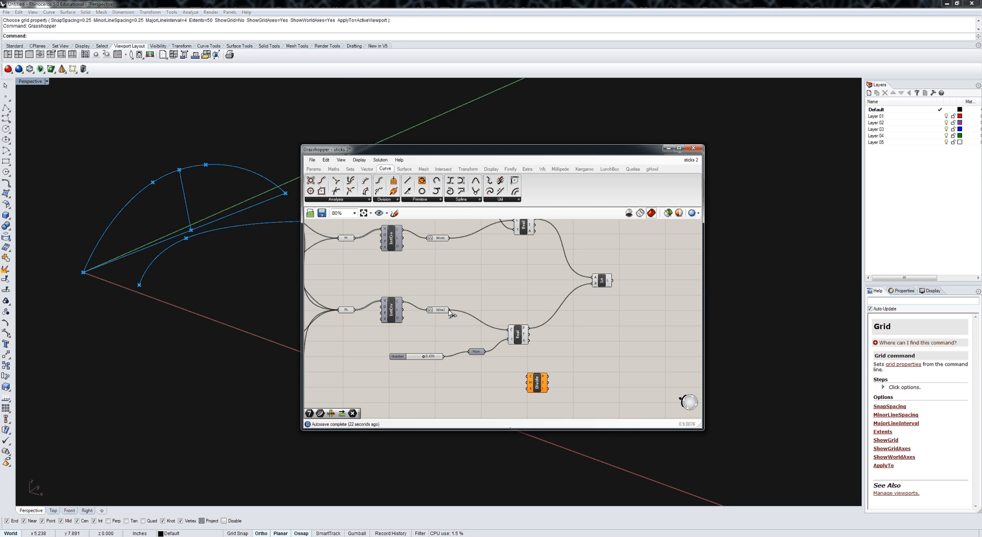
pyautogui.moveTo(449, 309); pyautogui.dragTo(530, 378)
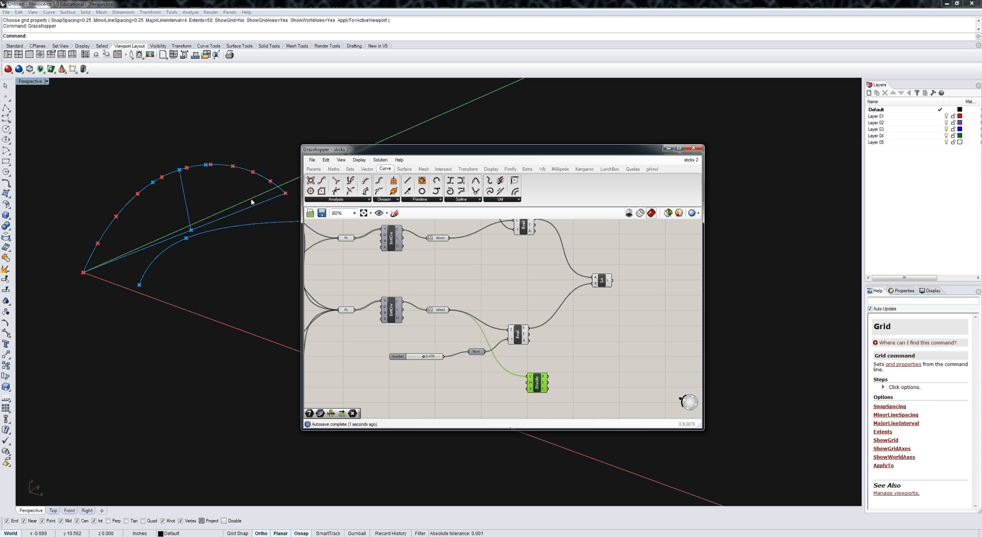
pyautogui.press('Delete')
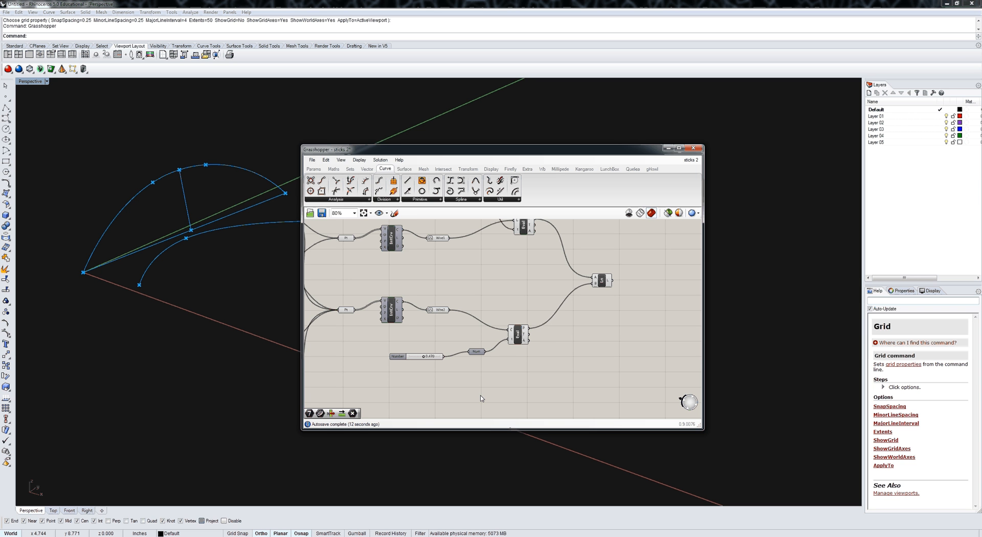
# Step: Set the Wire2 evaluation slider to 0.620 to move the upper end of the connecting line
pyautogui.scroll(1, 427, 362)
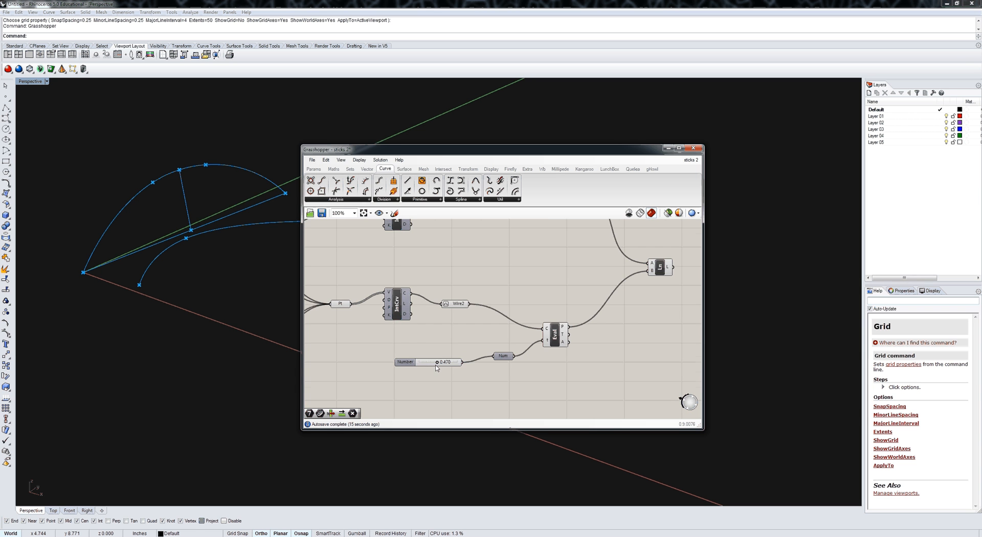
pyautogui.moveTo(437, 363)
pyautogui.mouseDown()
pyautogui.moveTo(425, 361)
pyautogui.moveTo(462, 361)
pyautogui.moveTo(442, 350)
pyautogui.mouseUp()
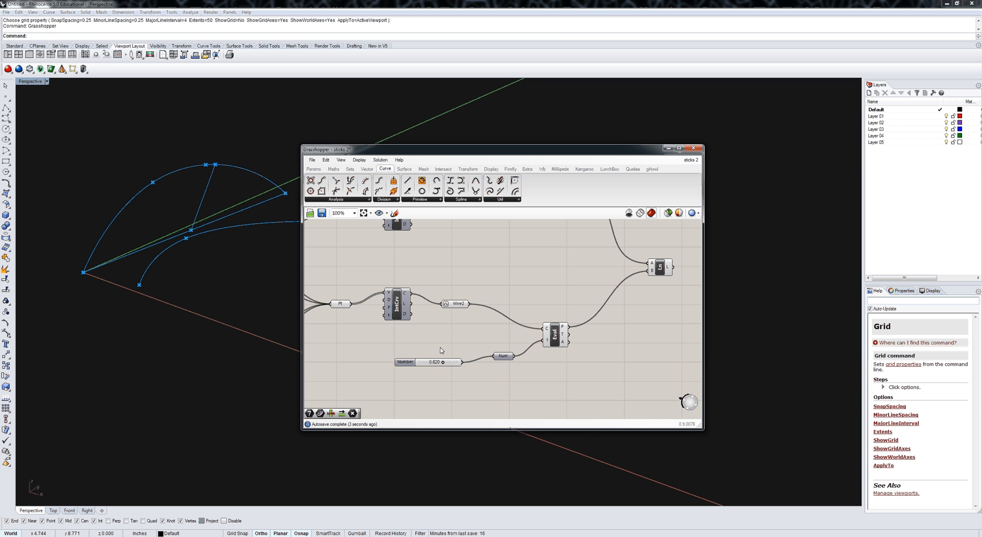
# Step: Add a Construct Domain component below Wire2's Evaluate Curve component
pyautogui.click(334, 169)
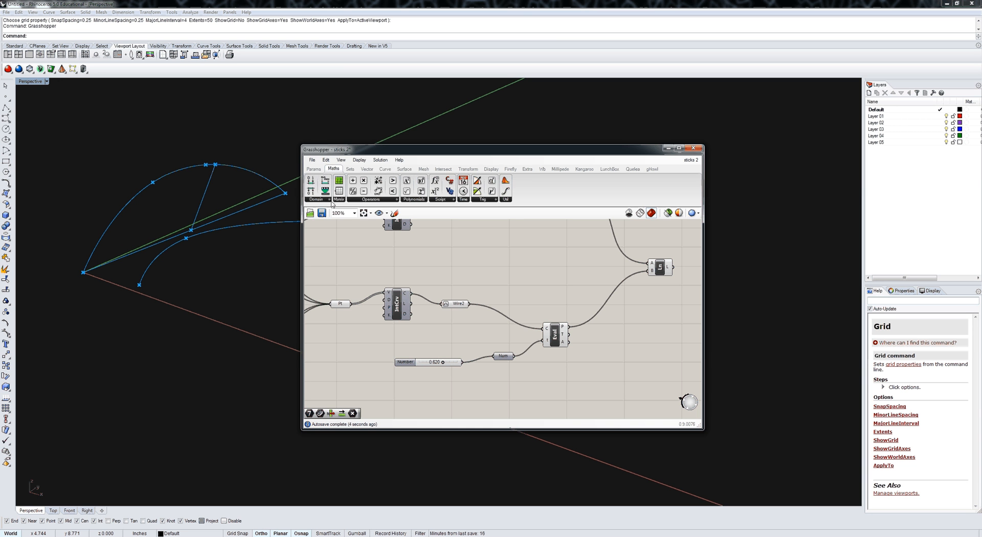
pyautogui.click(330, 200)
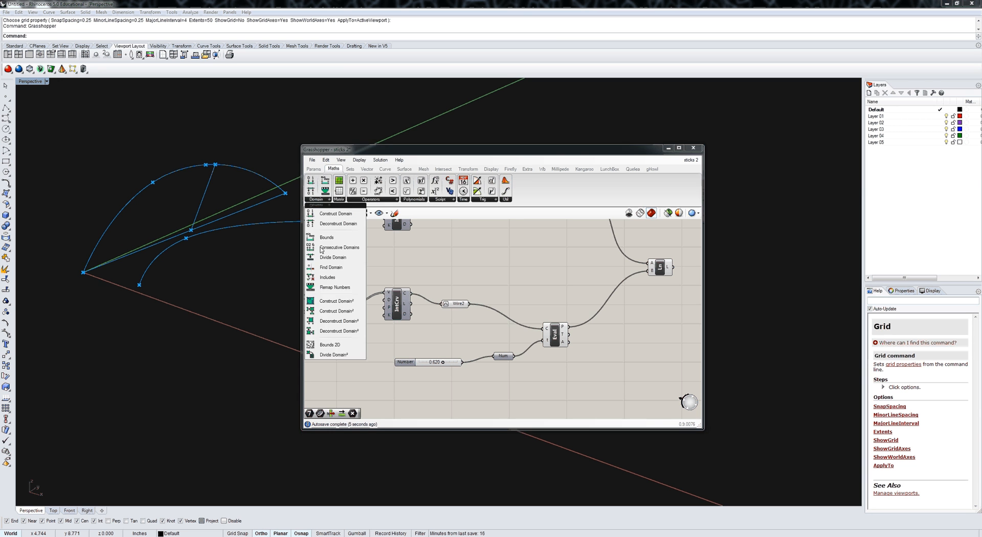
pyautogui.click(335, 213)
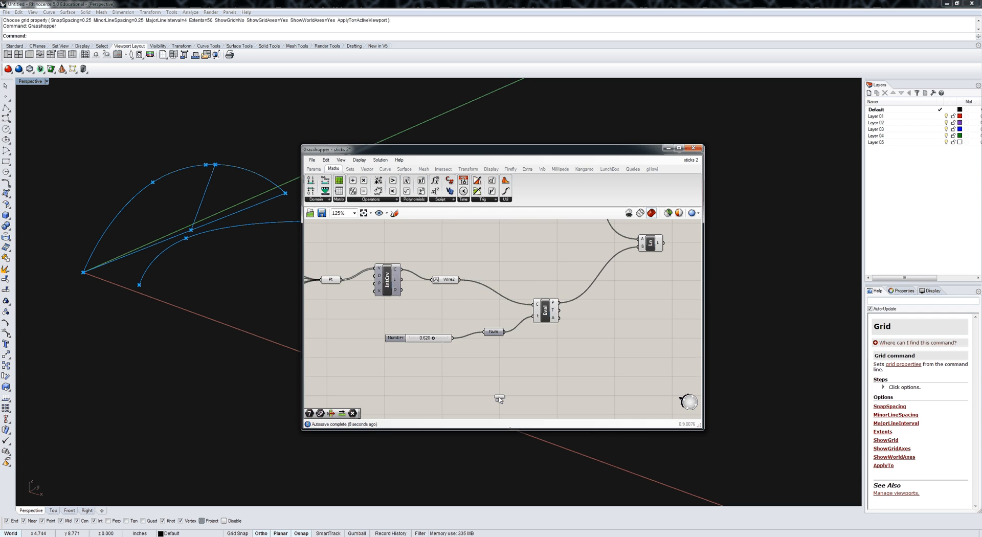
pyautogui.click(500, 400)
pyautogui.scroll(-2, 527, 384)
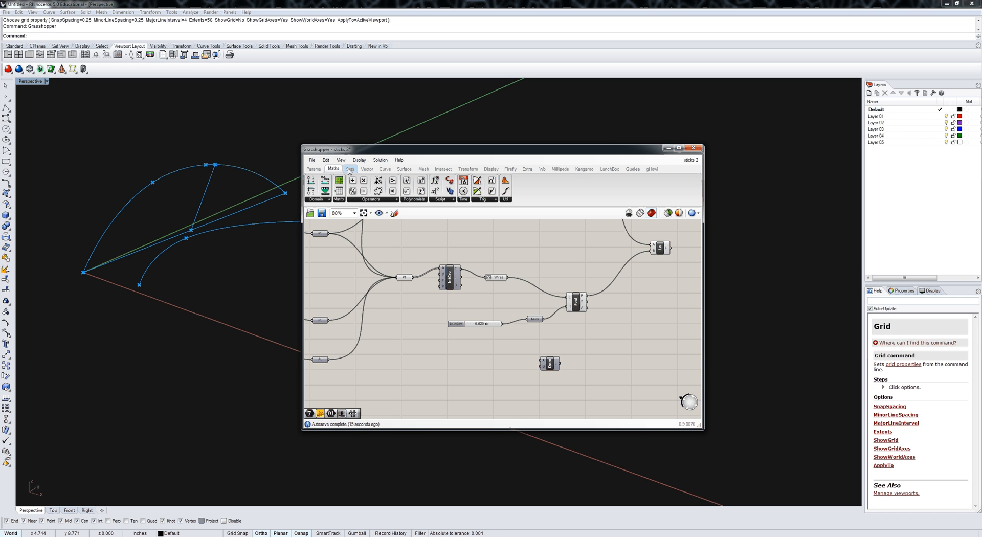
# Step: Add a Range component beside Construct Domain and feed its domain input from the constructed domain
pyautogui.click(350, 169)
pyautogui.click(377, 199)
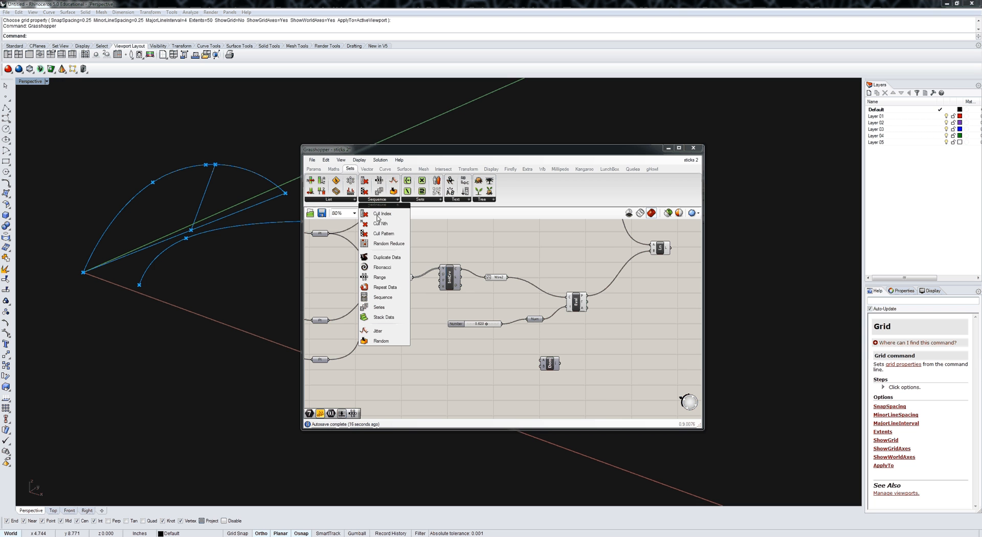
pyautogui.click(387, 288)
pyautogui.scroll(1, 591, 387)
pyautogui.click(592, 384)
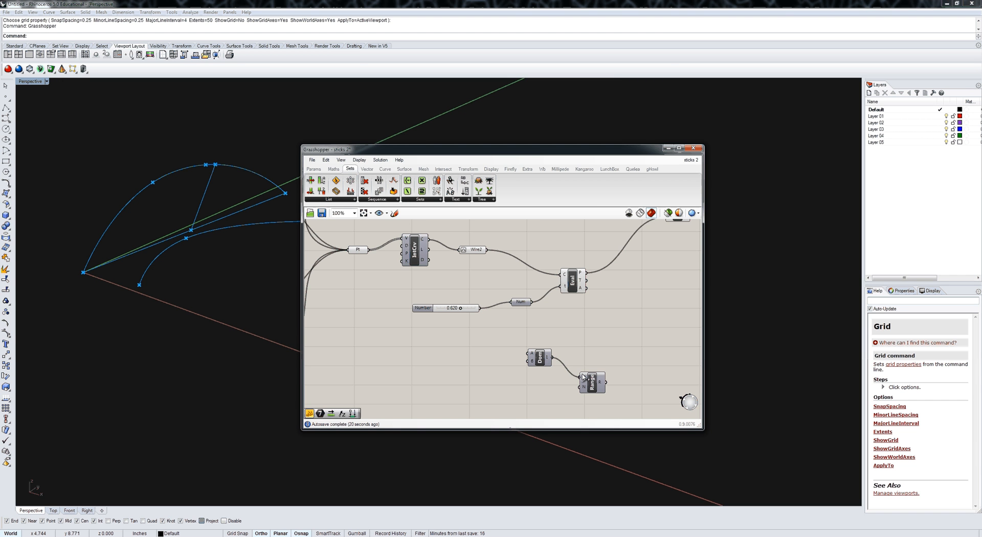
pyautogui.moveTo(583, 377); pyautogui.dragTo(584, 380)
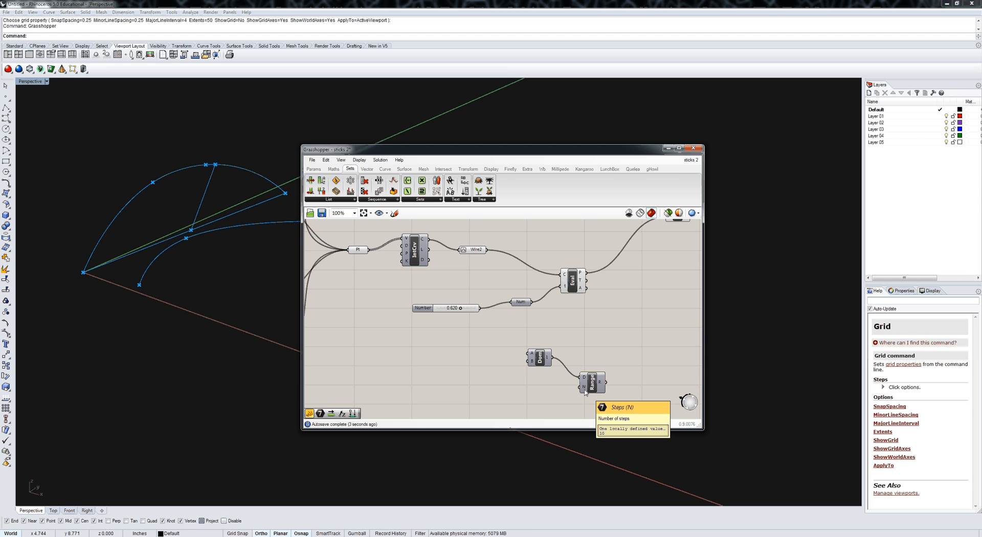
# Step: Add an Integer parameter, connect it to the Range component's steps input, and rename it NumStics
pyautogui.click(313, 169)
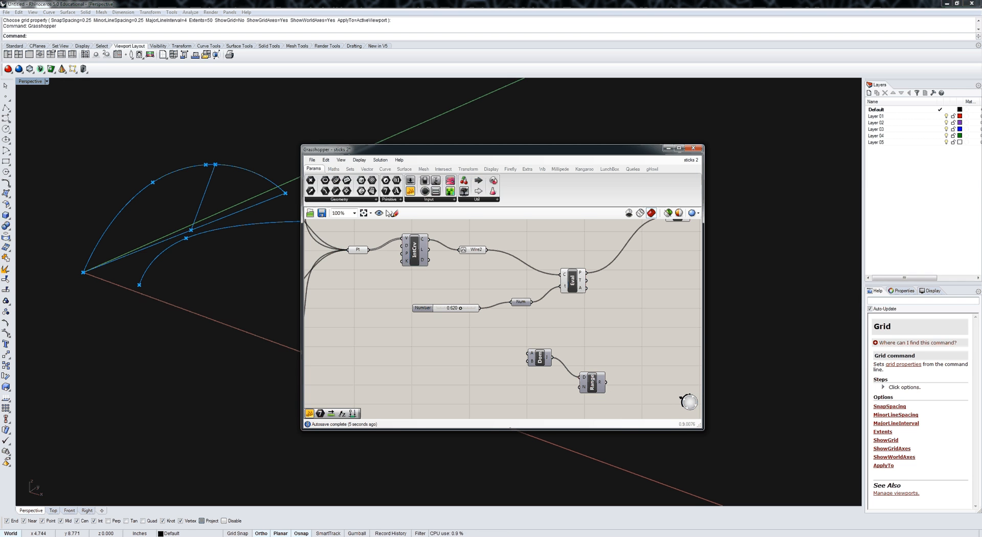
pyautogui.moveTo(398, 217); pyautogui.dragTo(582, 387)
pyautogui.rightClick(528, 394)
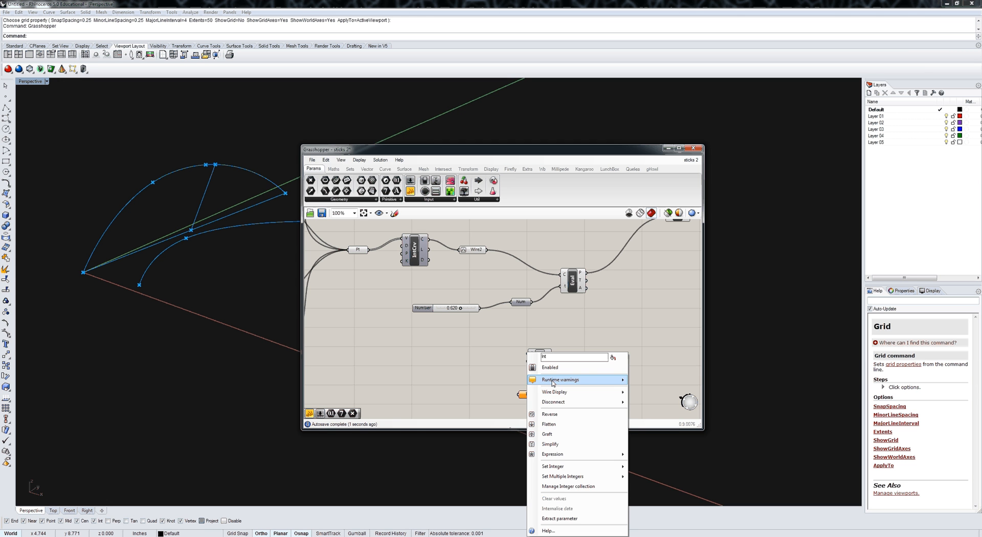
pyautogui.write('Num')
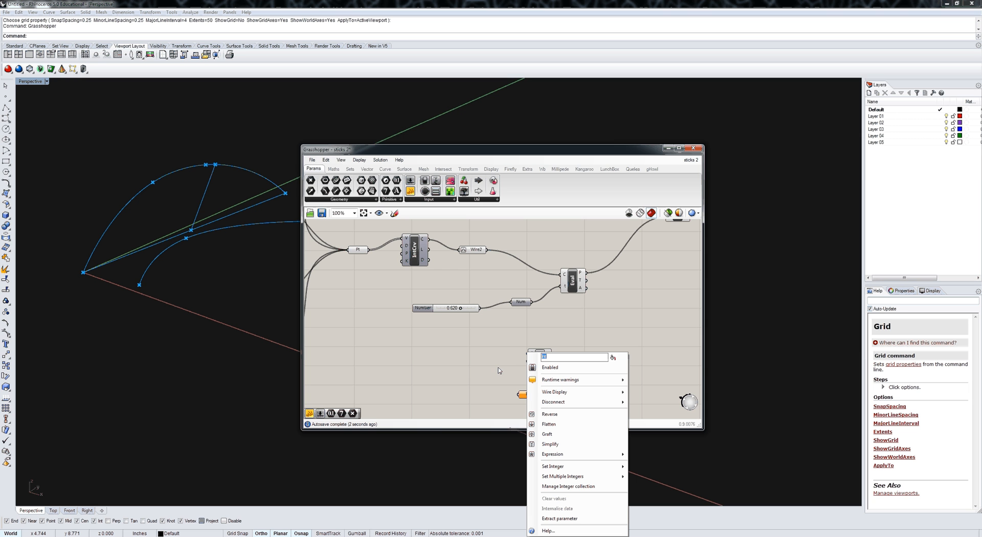
pyautogui.write('Stics')
pyautogui.press('Return')
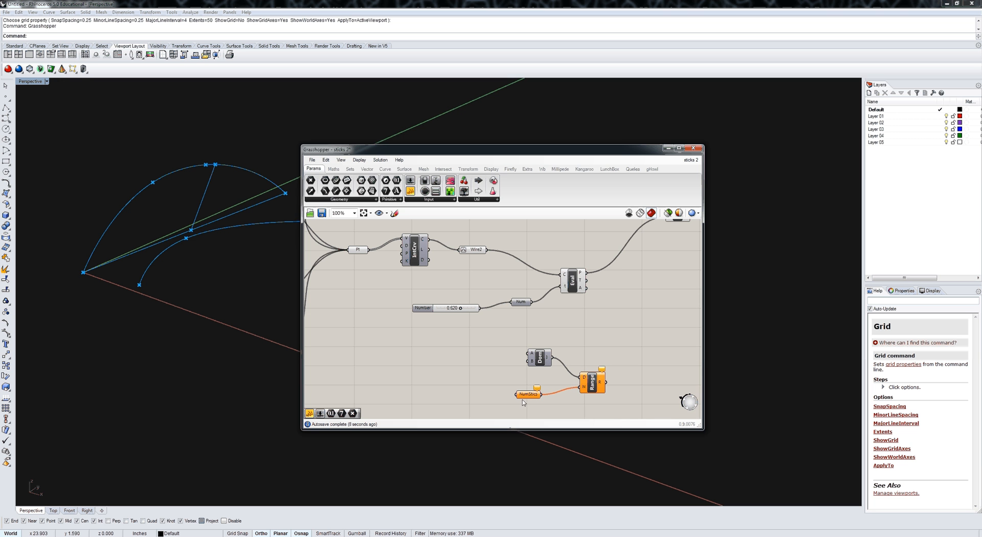
pyautogui.click(888, 536)
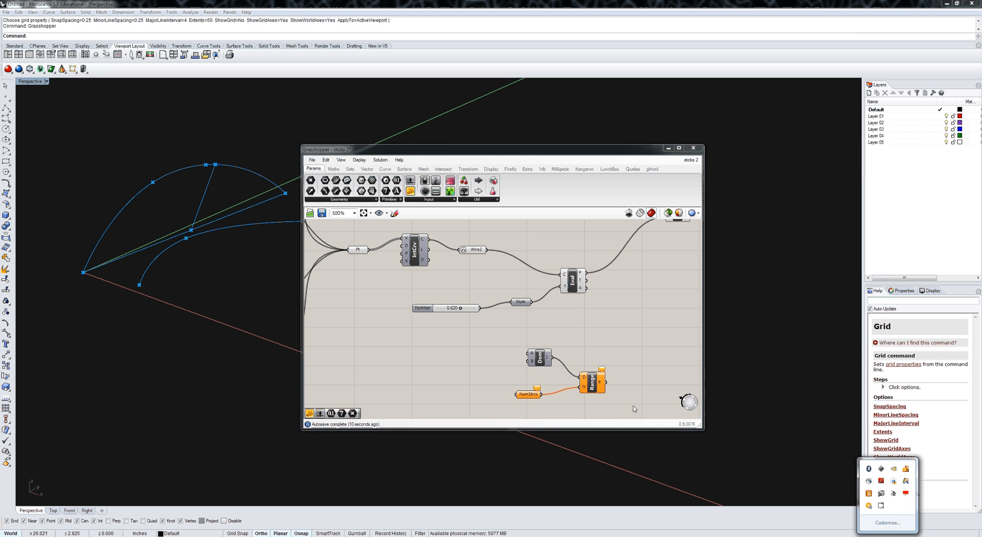
pyautogui.click(634, 409)
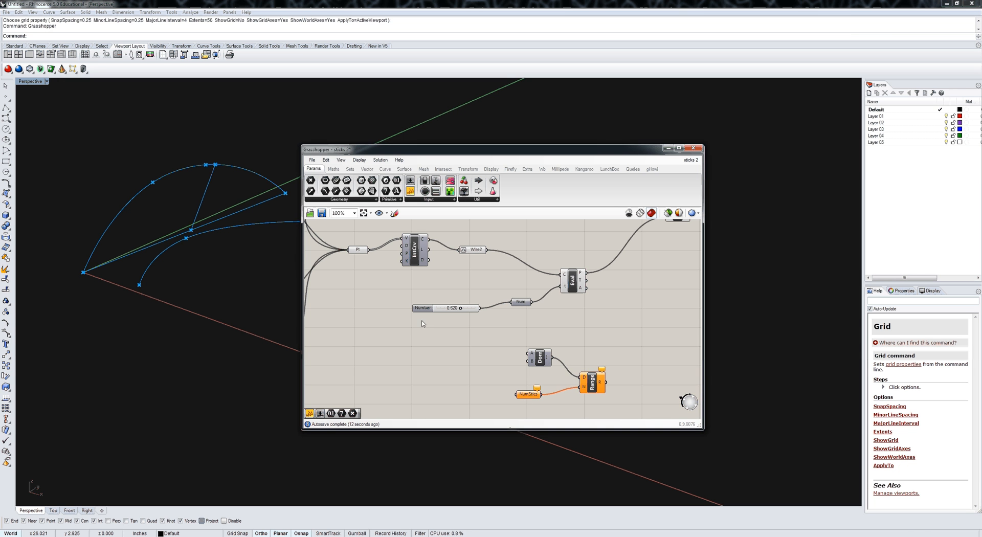
# Step: Add an integer number slider ranging from 2 to 25 and connect it to the NumStics parameter
pyautogui.moveTo(412, 180); pyautogui.dragTo(422, 397)
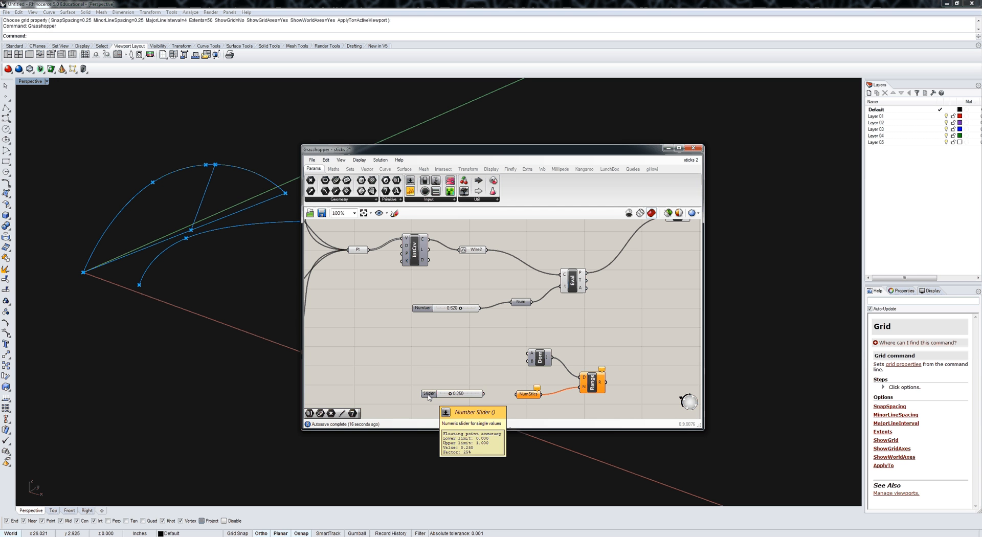
pyautogui.doubleClick(429, 395)
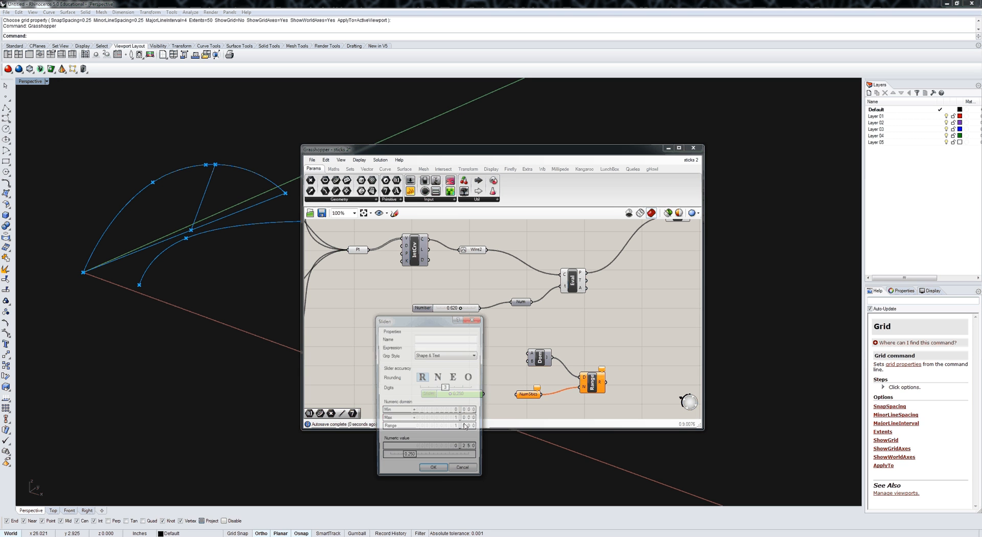
pyautogui.click(438, 377)
pyautogui.doubleClick(474, 420)
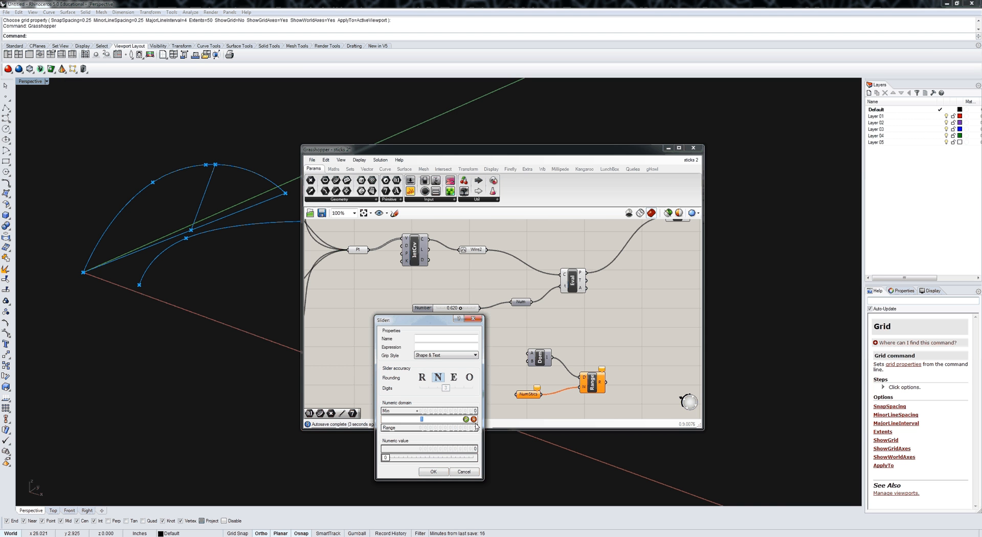
pyautogui.write('25')
pyautogui.click(466, 420)
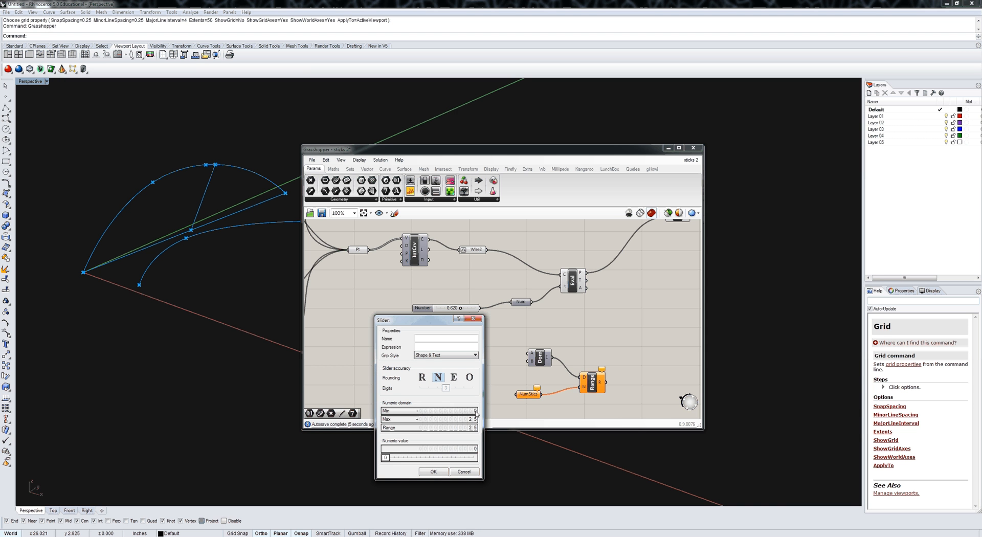
pyautogui.doubleClick(467, 411)
pyautogui.write('2')
pyautogui.click(466, 411)
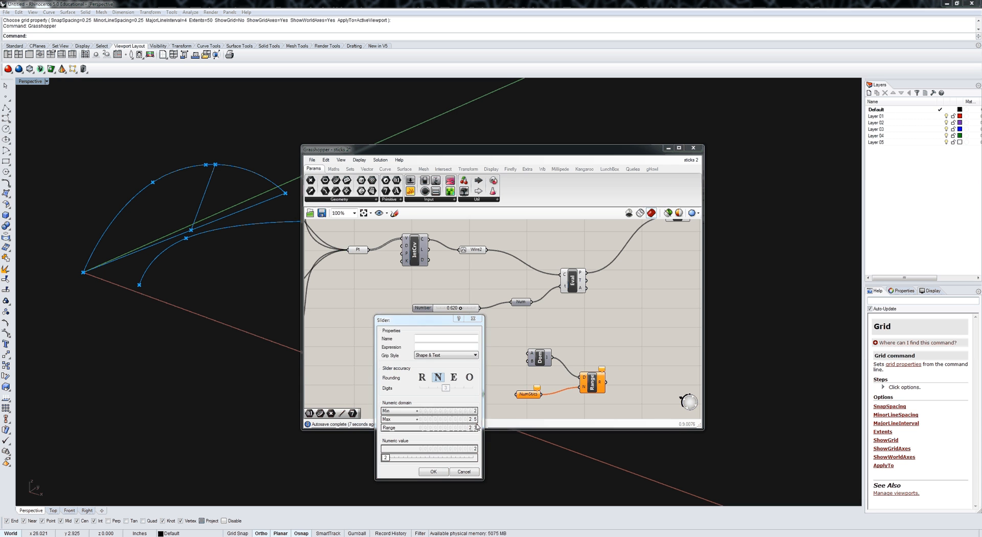
pyautogui.click(434, 472)
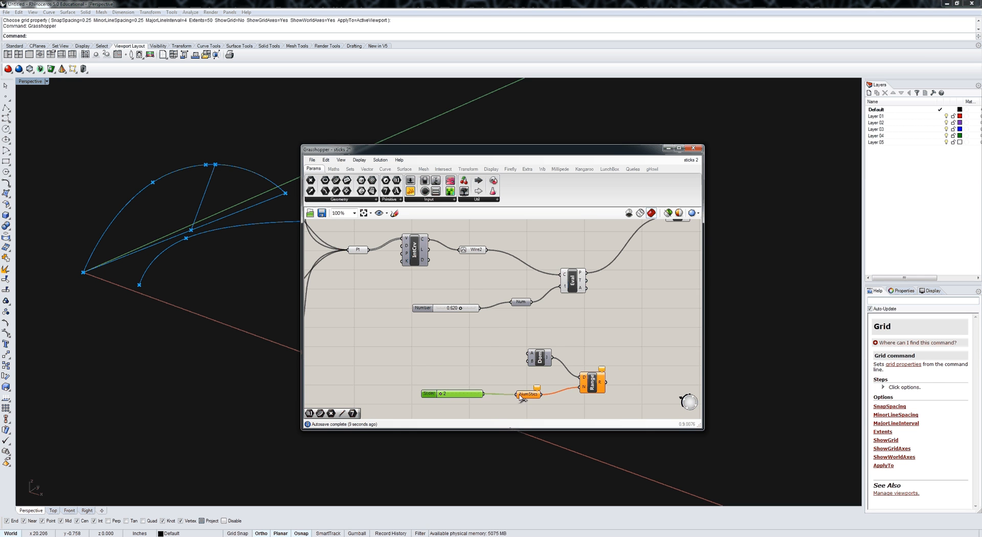
pyautogui.moveTo(521, 398); pyautogui.dragTo(481, 376, button='right')
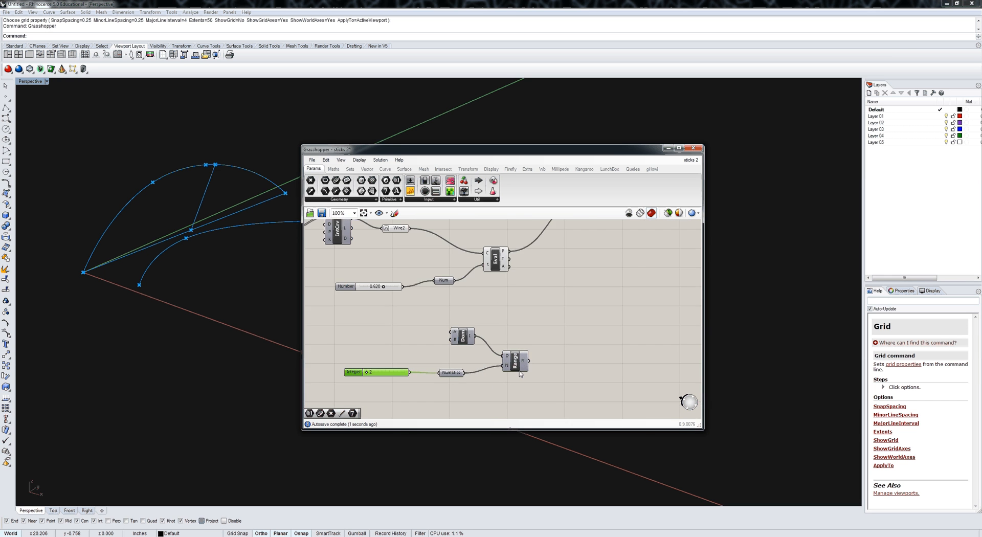
# Step: Apply the expression x-1 to the Range component's steps input
pyautogui.rightClick(507, 371)
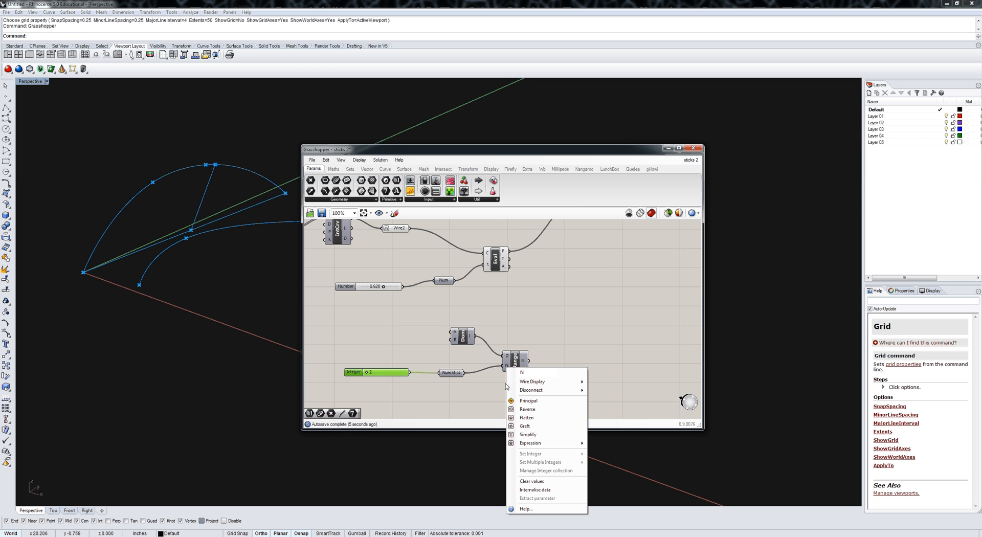
pyautogui.moveTo(515, 445)
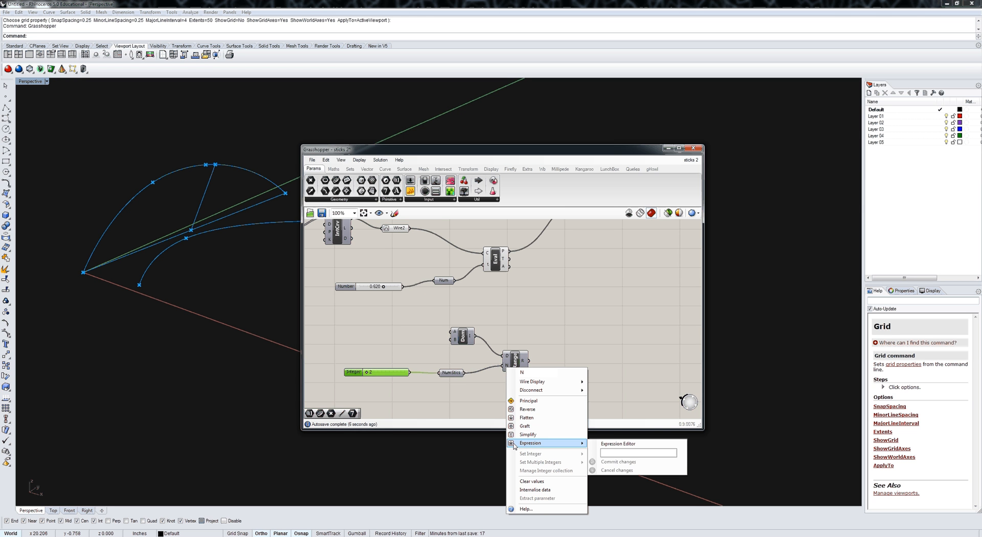
pyautogui.click(612, 453)
pyautogui.write('x-1')
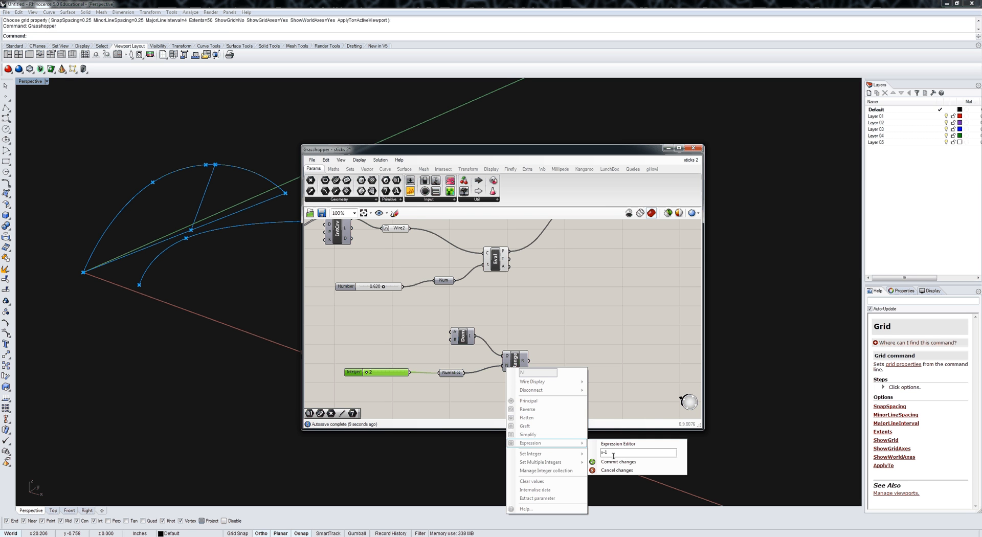
pyautogui.press('Return')
pyautogui.click(584, 344)
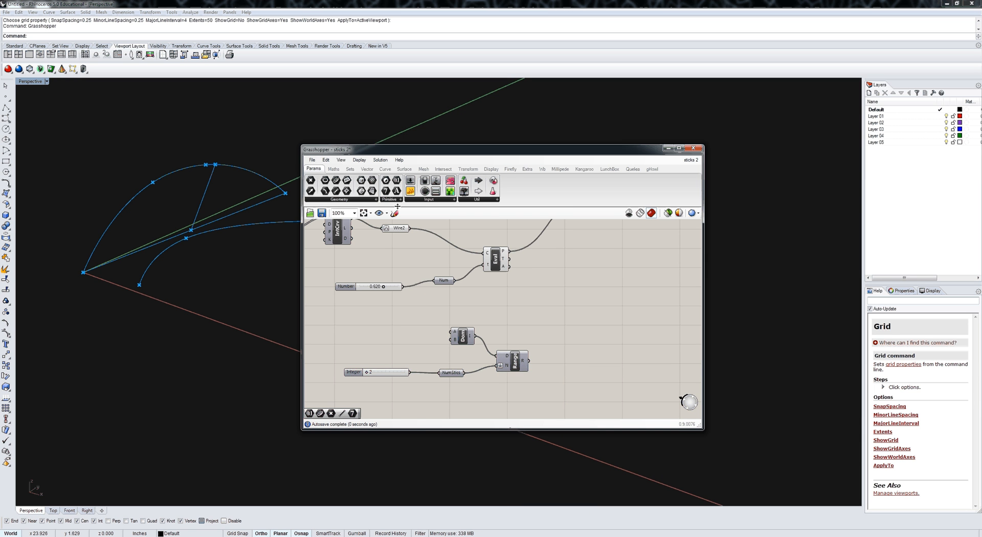
# Step: Add a Number parameter fed by the Range output and set the NumStics slider to 10
pyautogui.moveTo(512, 341); pyautogui.dragTo(562, 369)
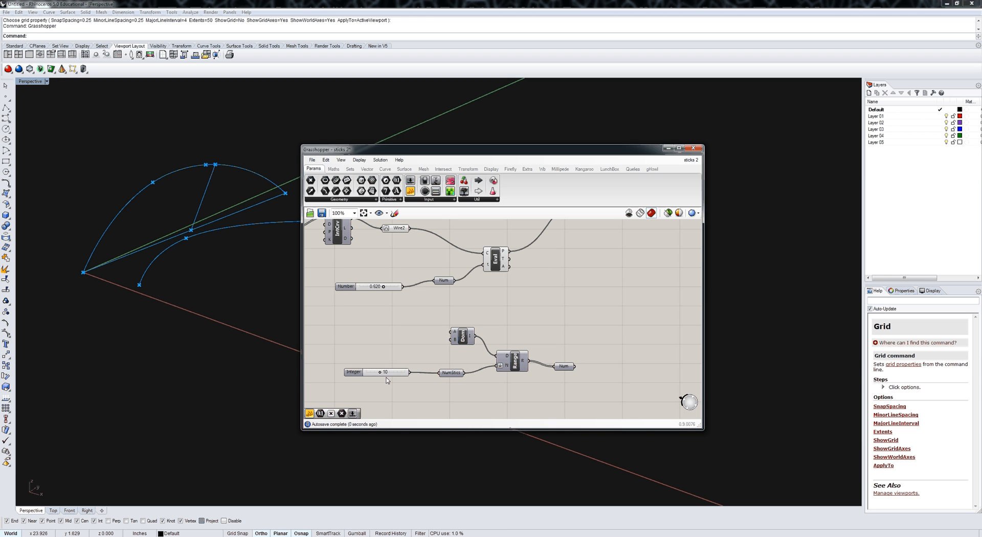
pyautogui.moveTo(565, 367)
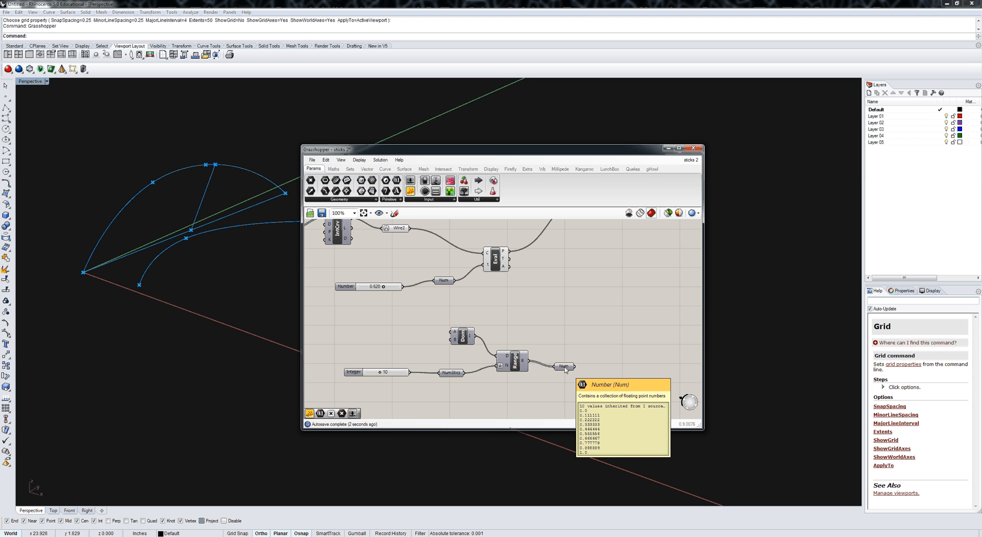
# Step: Feed the range numbers into the parameter input of Wire2's Evaluate Curve, replacing and deleting its old slider and Number parameter
pyautogui.scroll(-2, 521, 329)
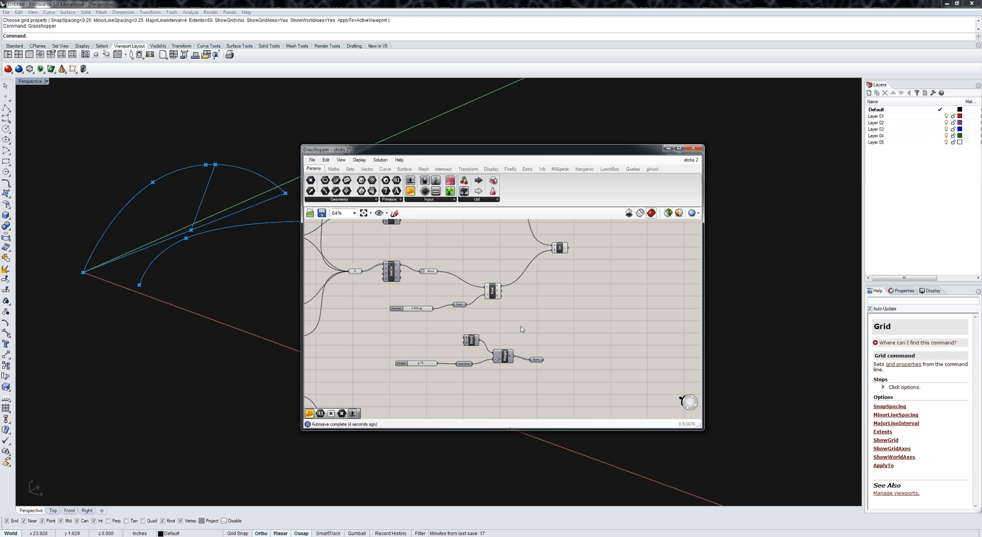
pyautogui.moveTo(492, 292); pyautogui.dragTo(561, 292)
pyautogui.click(545, 364)
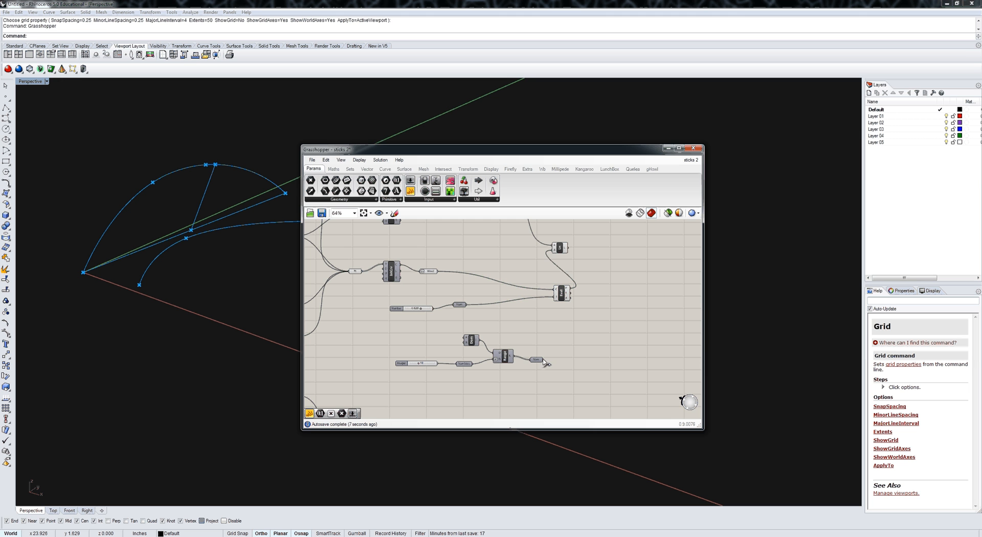
pyautogui.moveTo(545, 364); pyautogui.dragTo(555, 298)
pyautogui.moveTo(424, 312); pyautogui.dragTo(413, 303)
pyautogui.press('Delete')
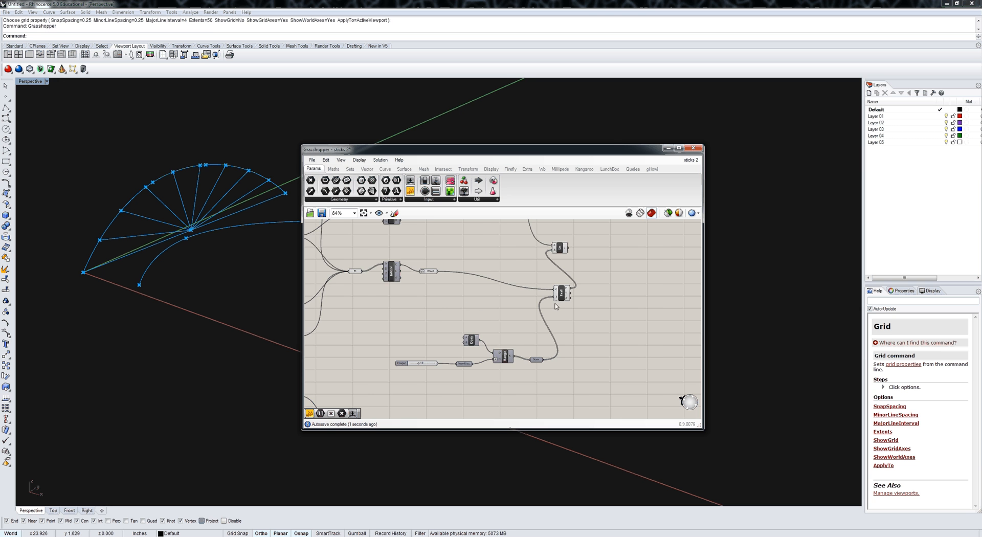
pyautogui.moveTo(555, 303); pyautogui.dragTo(534, 313, button='right')
pyautogui.moveTo(540, 303); pyautogui.dragTo(527, 302)
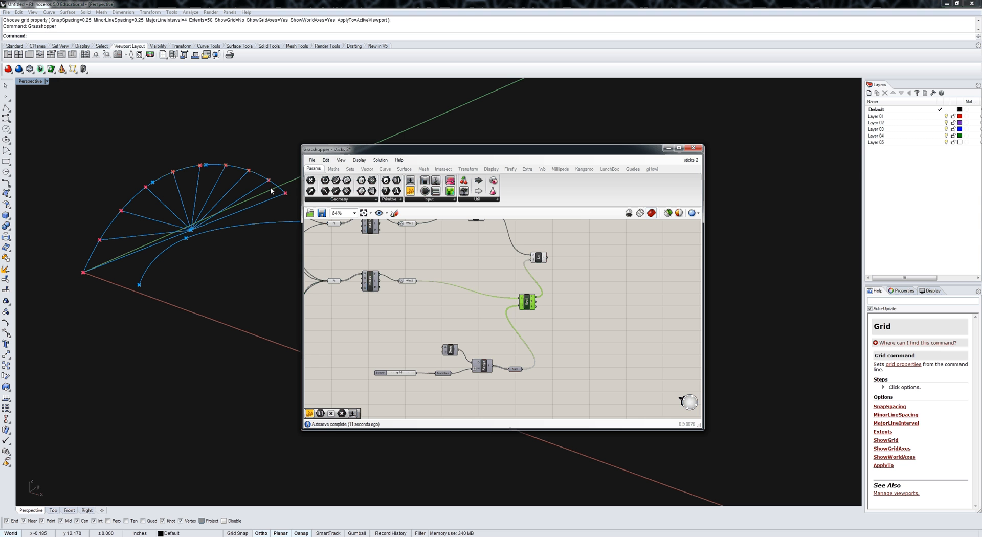
# Step: Add a Number parameter, connect it to Construct Domain's A input, and rename it mint
pyautogui.scroll(2, 433, 344)
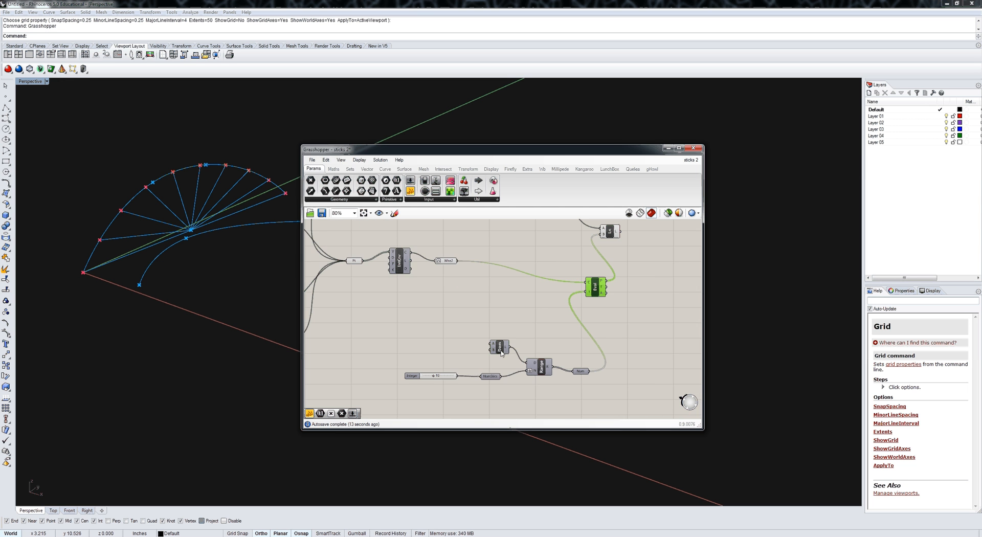
pyautogui.scroll(2, 501, 353)
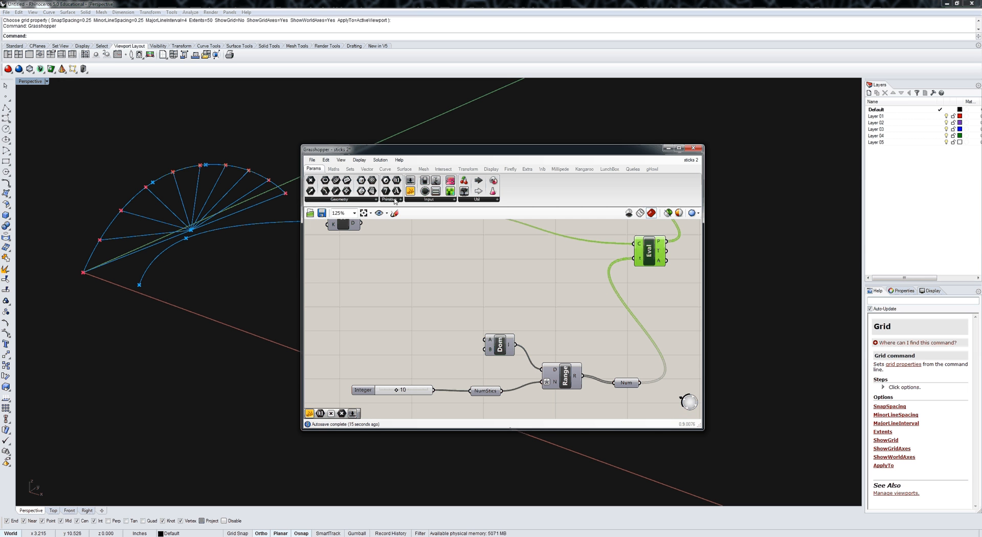
pyautogui.click(425, 337)
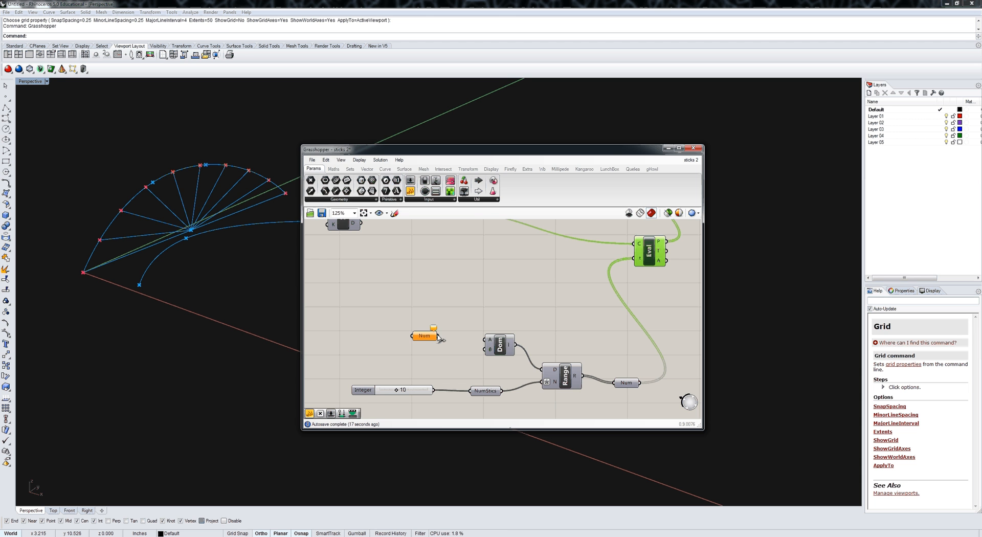
pyautogui.moveTo(438, 337); pyautogui.dragTo(484, 339)
pyautogui.rightClick(438, 337)
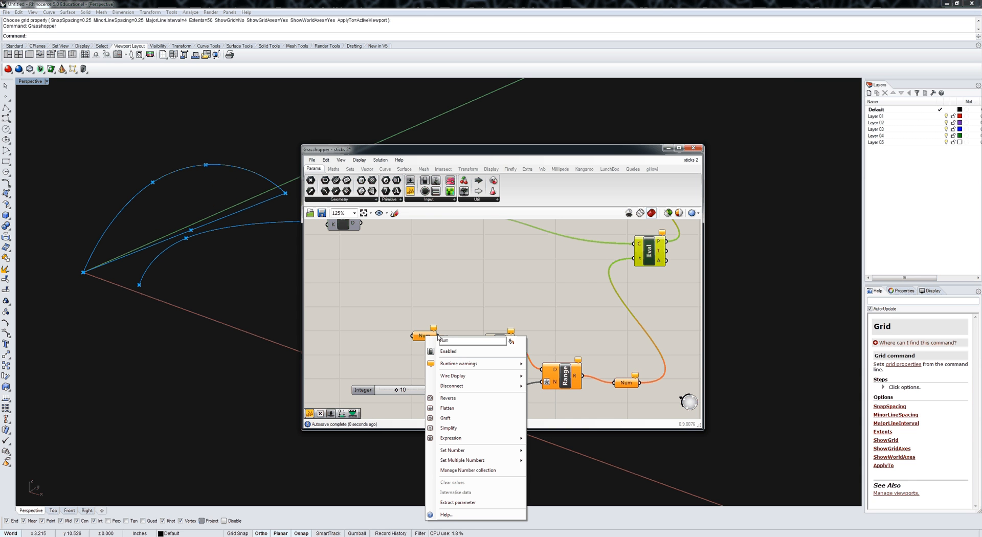
pyautogui.write('mint')
pyautogui.click(425, 338)
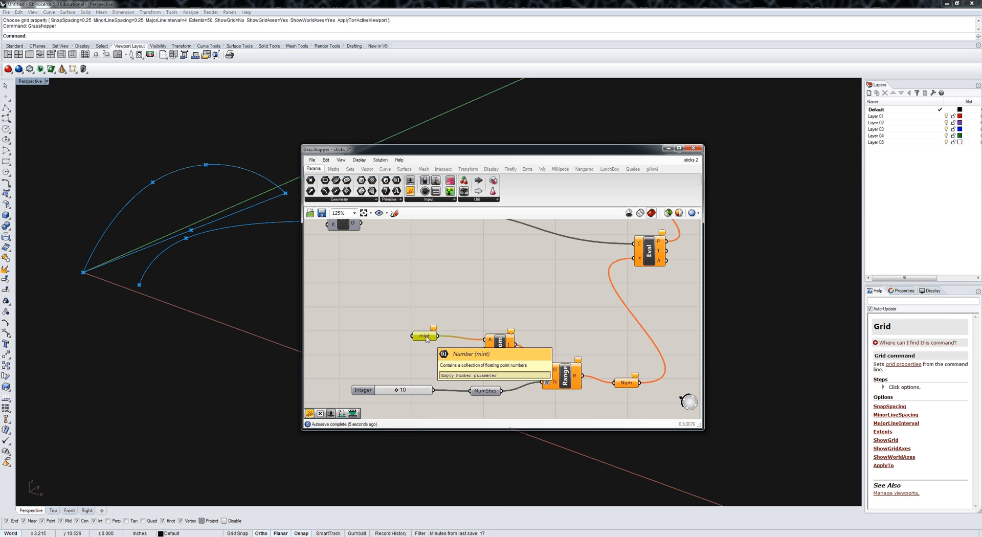
# Step: Duplicate the mint parameter, connect the copy to Construct Domain's B input, and rename it maxt
pyautogui.keyDown('alt'); pyautogui.moveTo(427, 340); pyautogui.dragTo(480, 351); pyautogui.keyUp('alt')
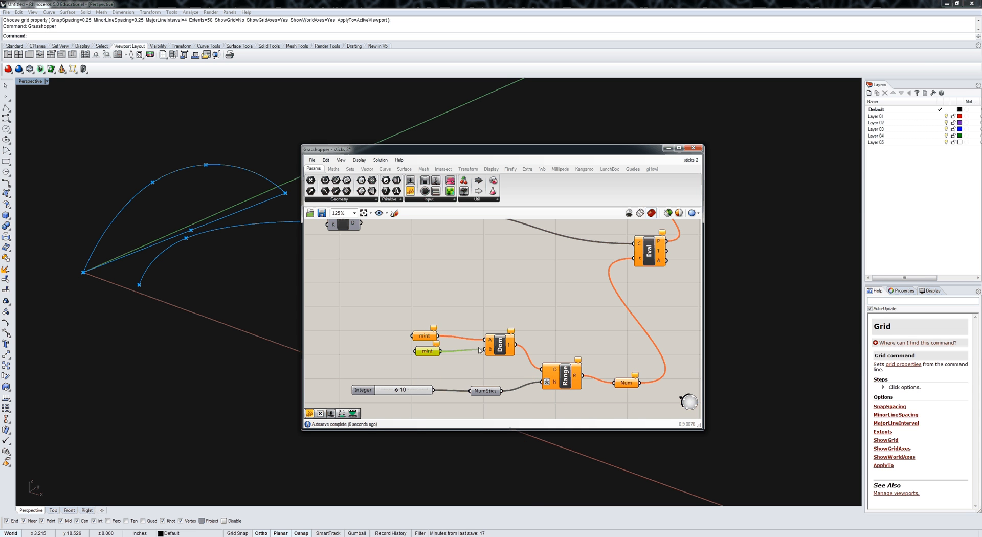
pyautogui.rightClick(428, 352)
pyautogui.write('maxt')
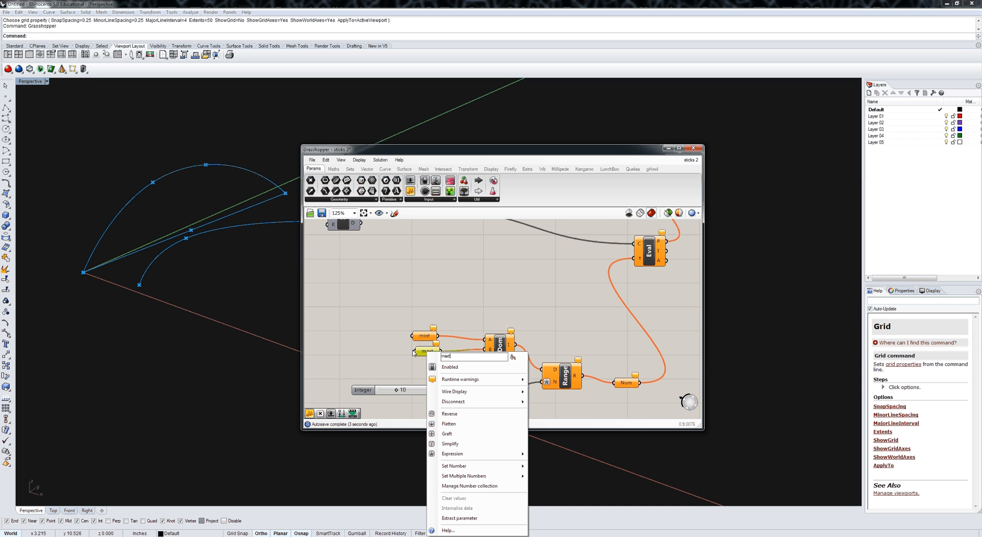
pyautogui.press('Return')
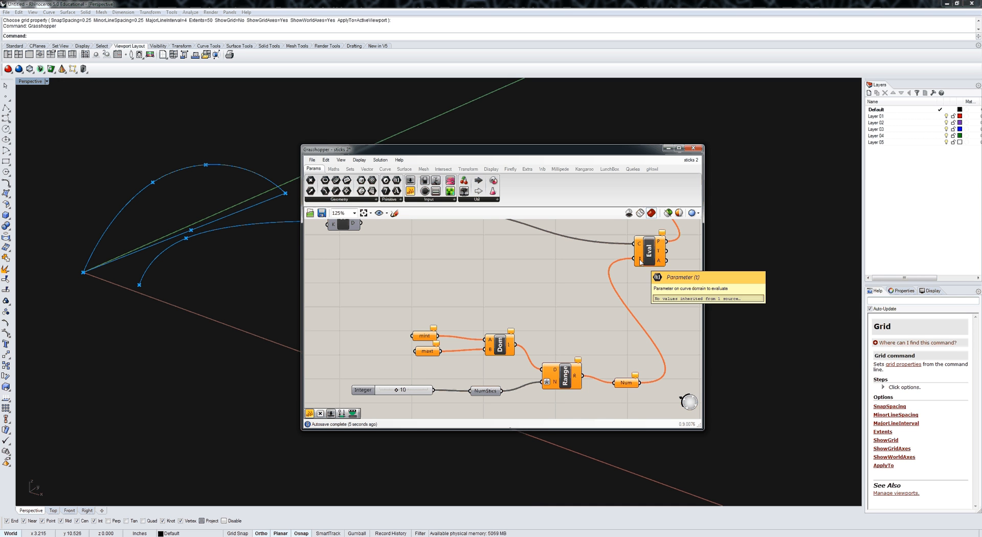
# Step: Add two number sliders feeding mint and maxt, with mint at 0.250 and maxt at 0.462
pyautogui.moveTo(337, 326); pyautogui.dragTo(396, 322, button='right')
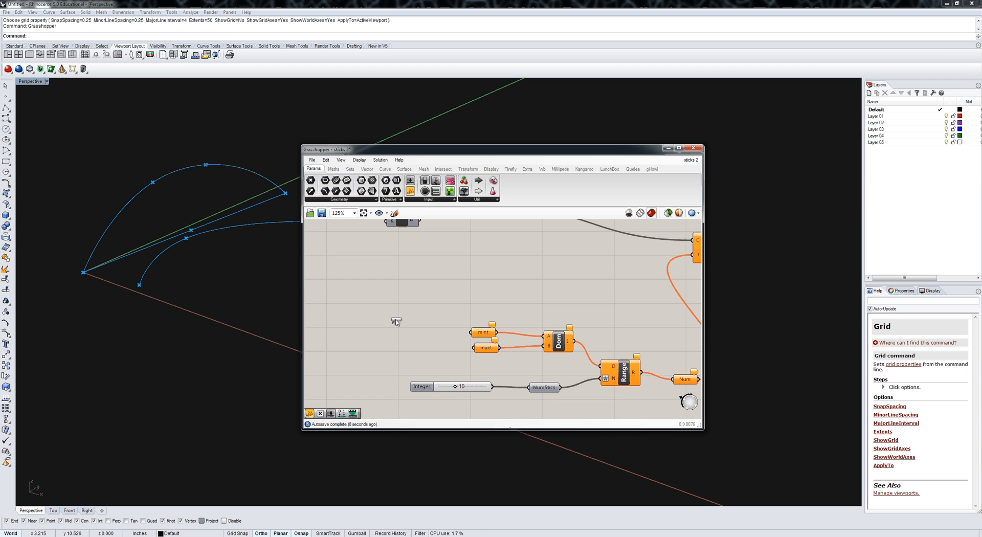
pyautogui.moveTo(396, 322); pyautogui.dragTo(475, 353)
pyautogui.click(423, 324)
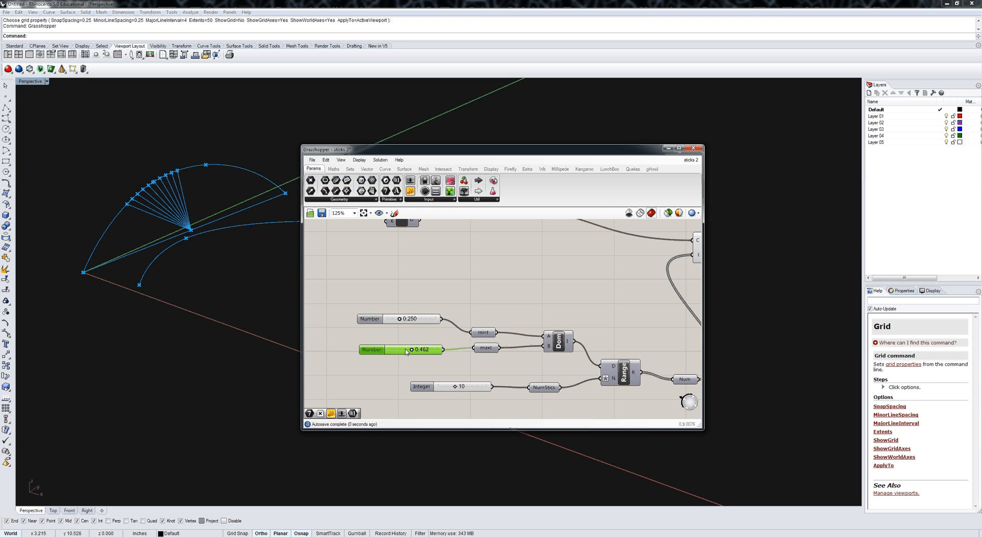
# Step: Set the mint slider to 0.249 and the maxt slider to 0.749 to spread the sticks along Wire2
pyautogui.moveTo(402, 320); pyautogui.dragTo(397, 322)
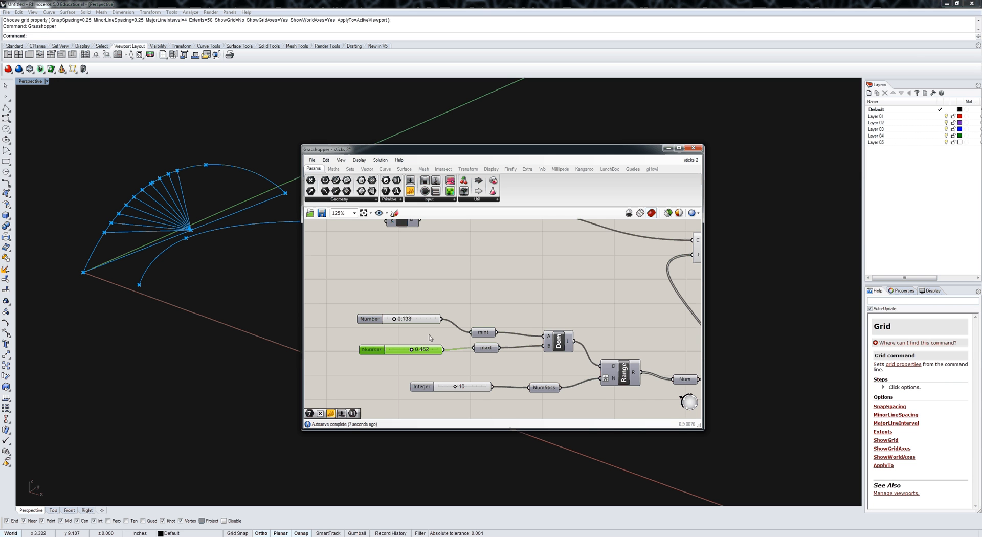
pyautogui.scroll(3, 430, 338)
pyautogui.moveTo(397, 301); pyautogui.dragTo(408, 302)
pyautogui.moveTo(430, 360); pyautogui.dragTo(458, 361)
pyautogui.moveTo(458, 361); pyautogui.dragTo(457, 361)
pyautogui.scroll(-4, 560, 390)
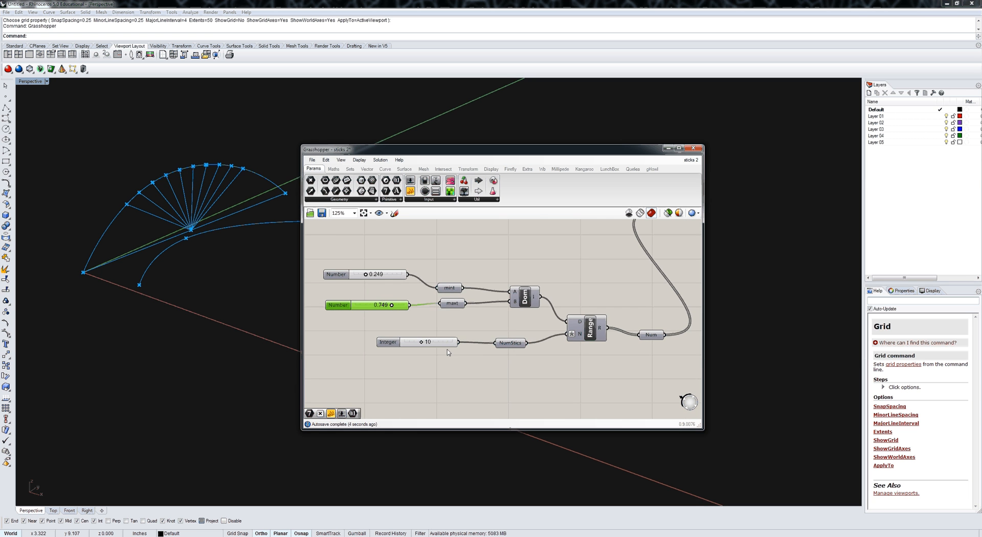
# Step: Move the Line component farther right and delete the slider and Number parameter feeding Wire1's Evaluate Curve
pyautogui.scroll(-3, 447, 349)
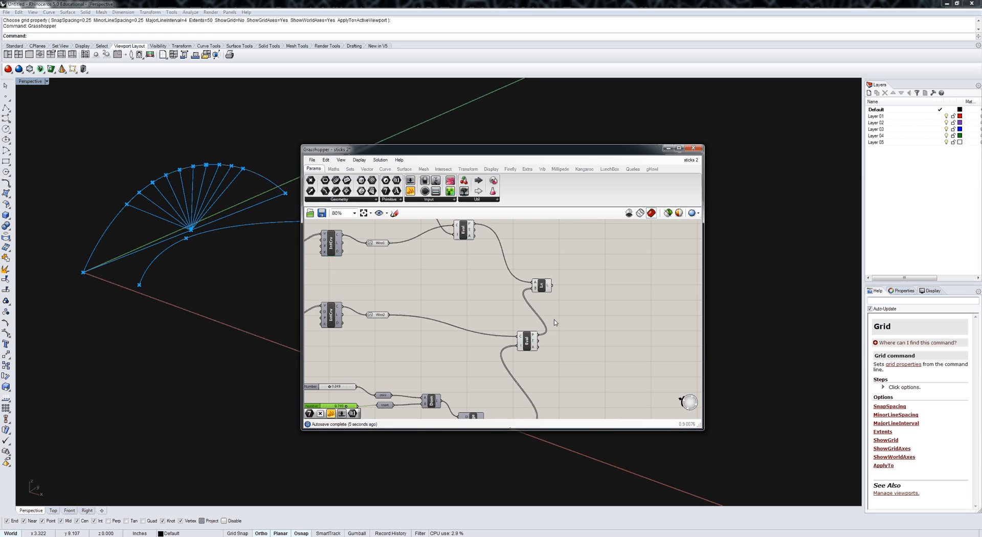
pyautogui.moveTo(543, 285); pyautogui.dragTo(578, 302)
pyautogui.moveTo(479, 261); pyautogui.dragTo(575, 311, button='right')
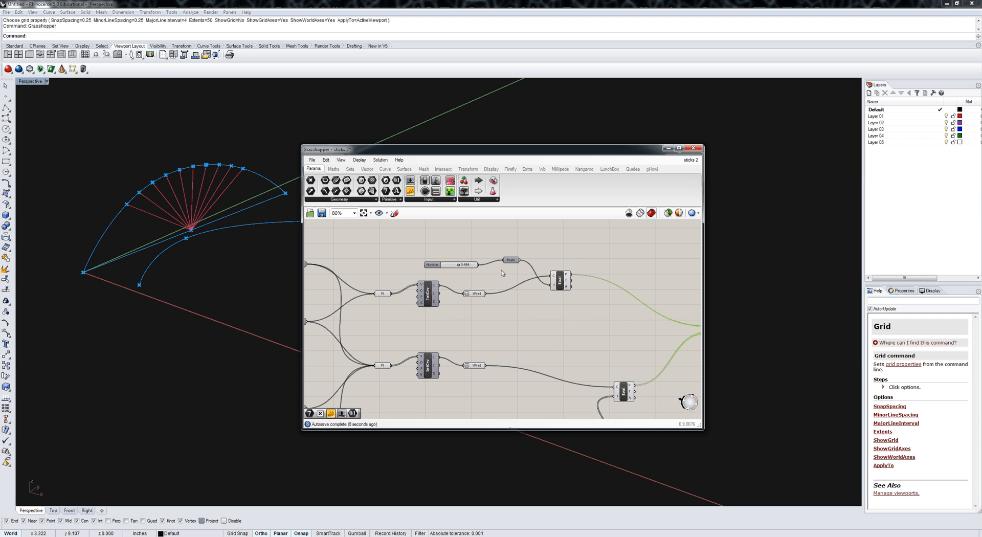
pyautogui.scroll(1, 503, 273)
pyautogui.moveTo(515, 272); pyautogui.dragTo(452, 250)
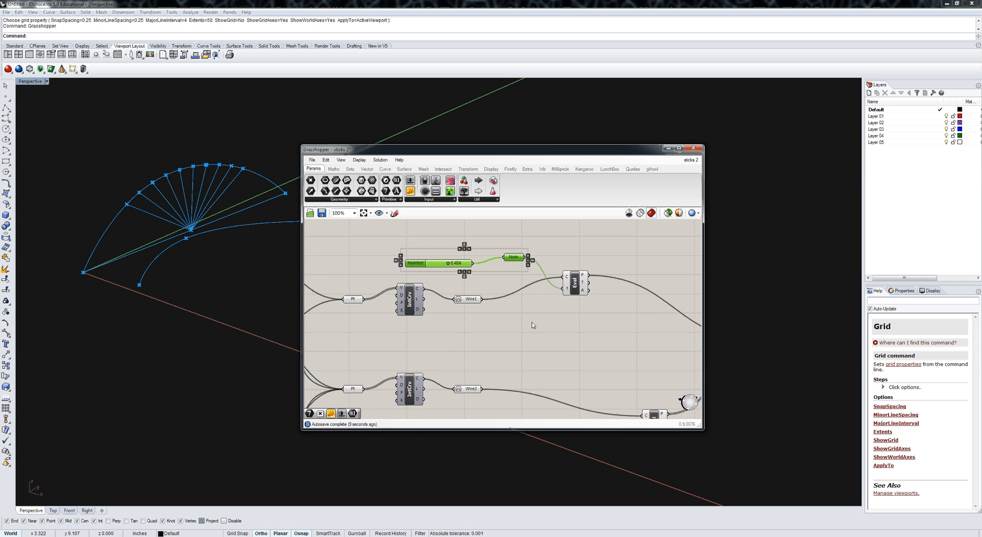
pyautogui.scroll(-3, 536, 311)
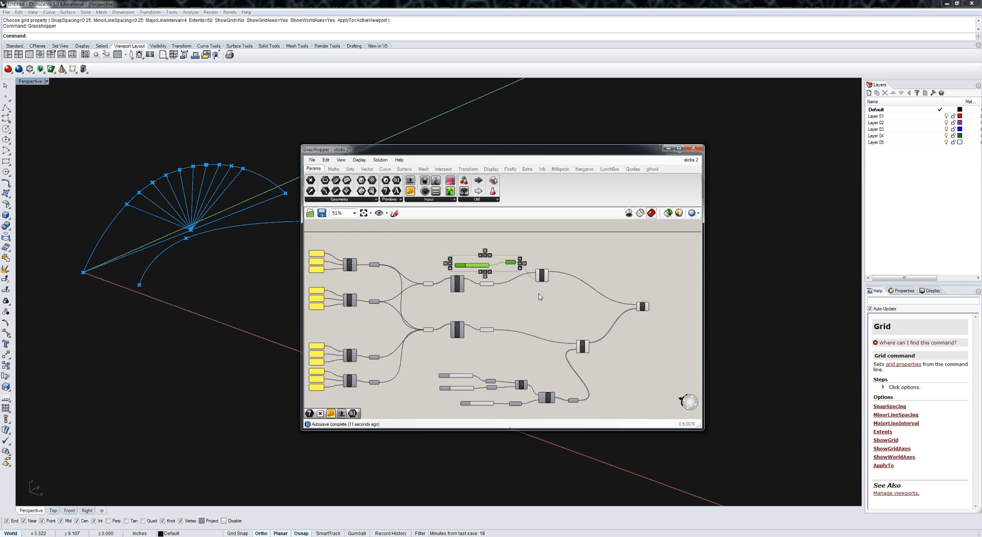
pyautogui.press('Delete')
# Step: Connect the Num parameter after the Range to the t input of Wire1's Evaluate Curve
pyautogui.scroll(3, 557, 415)
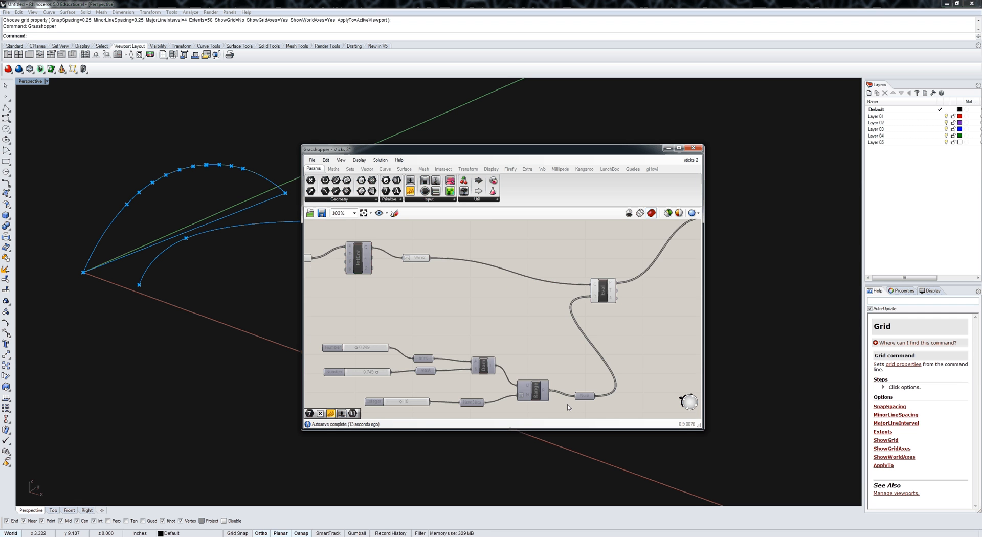
pyautogui.scroll(-2, 569, 407)
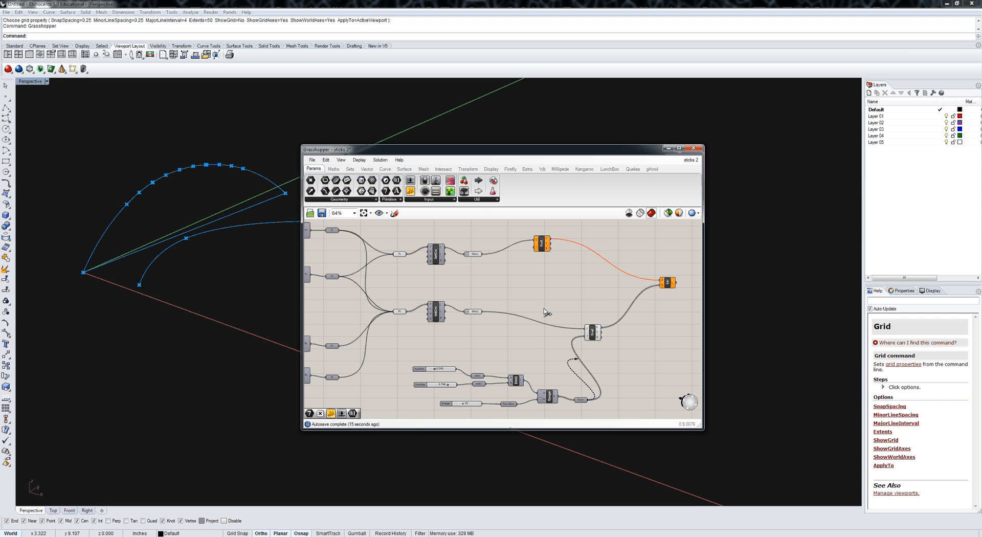
pyautogui.moveTo(547, 313); pyautogui.dragTo(540, 251)
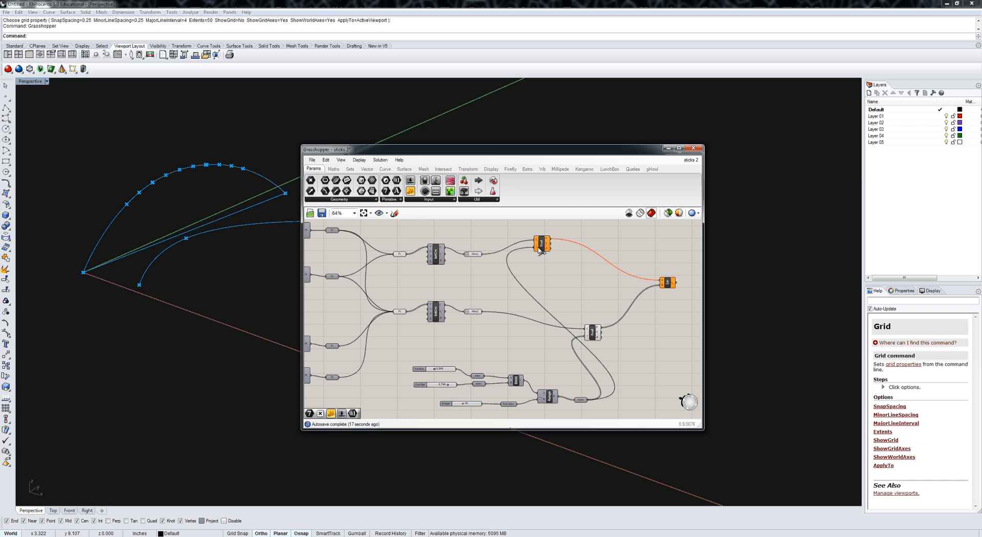
pyautogui.moveTo(541, 251); pyautogui.dragTo(541, 280, button='right')
# Step: Set the mint slider to 0.265 to shift the start of the shared stick range
pyautogui.scroll(3, 499, 328)
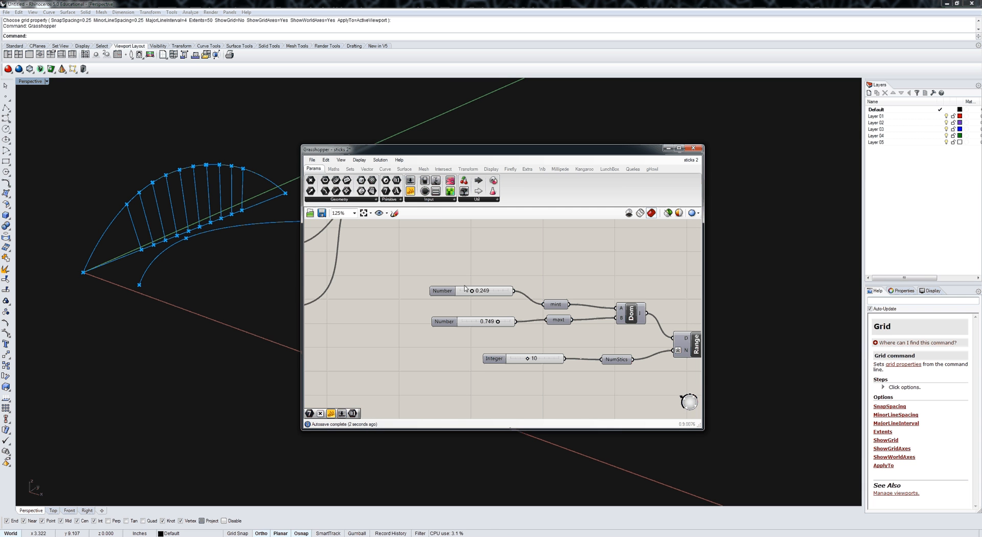
pyautogui.moveTo(472, 292); pyautogui.dragTo(472, 293)
pyautogui.moveTo(541, 318); pyautogui.dragTo(479, 322, button='right')
pyautogui.scroll(-2, 479, 321)
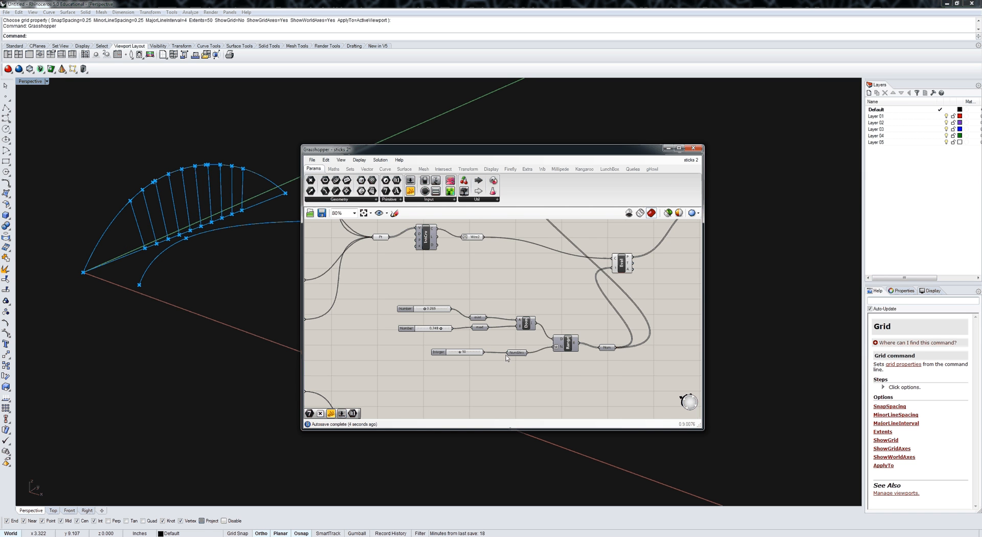
pyautogui.moveTo(580, 374); pyautogui.dragTo(589, 384, button='right')
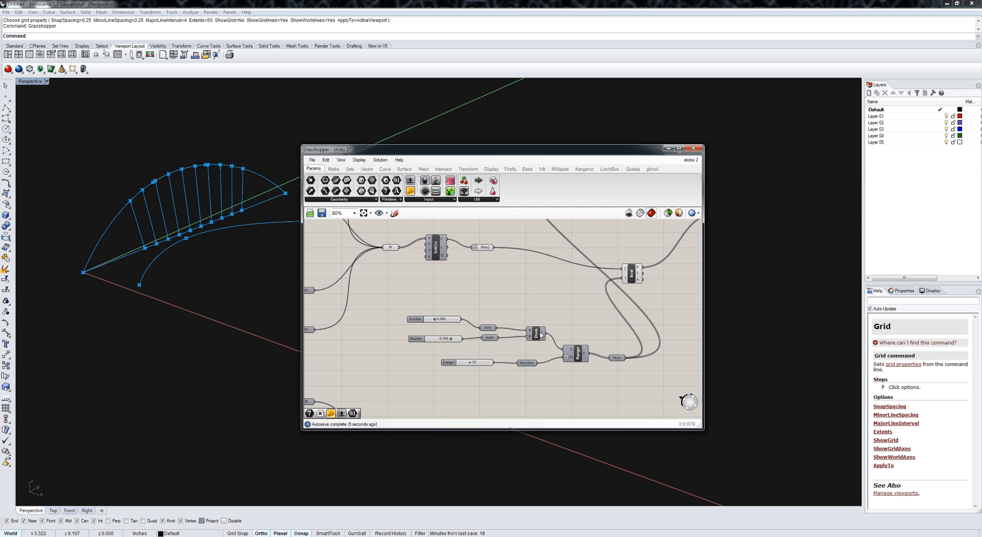
# Step: Duplicate the two number sliders, mint, maxt, NumStics, Construct Domain and Range components and place the copies above Wire1
pyautogui.scroll(1, 541, 335)
pyautogui.moveTo(543, 352); pyautogui.dragTo(426, 303)
pyautogui.moveTo(540, 351); pyautogui.dragTo(489, 327, button='right')
pyautogui.keyDown('shift'); pyautogui.moveTo(559, 325); pyautogui.dragTo(495, 357); pyautogui.keyUp('shift')
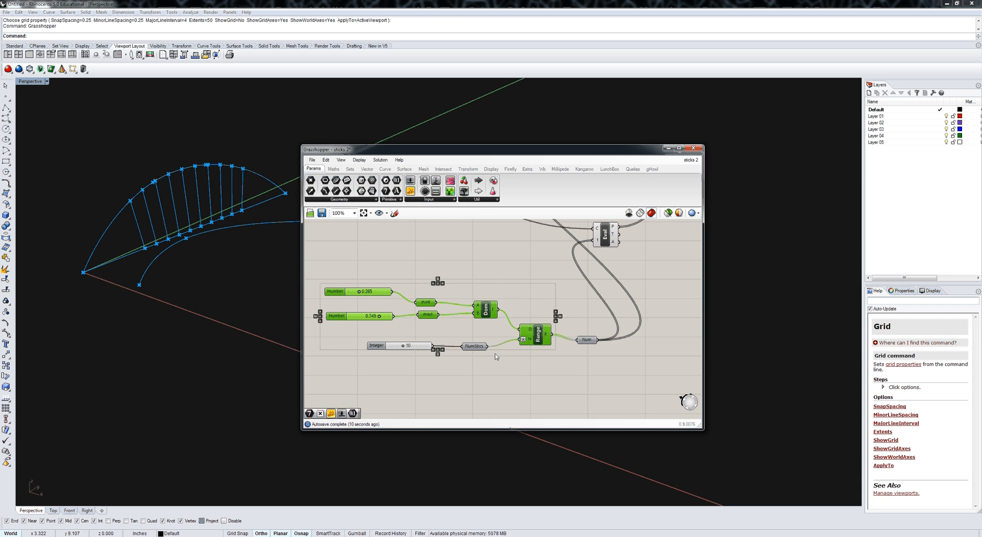
pyautogui.scroll(2, 481, 353)
pyautogui.keyDown('shift'); pyautogui.click(480, 347); pyautogui.keyUp('shift')
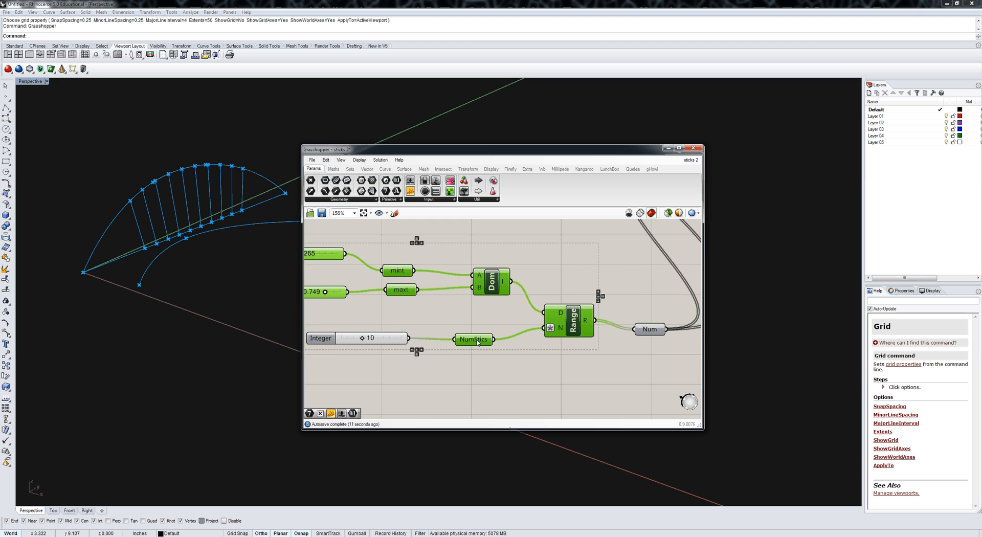
pyautogui.scroll(-1, 506, 379)
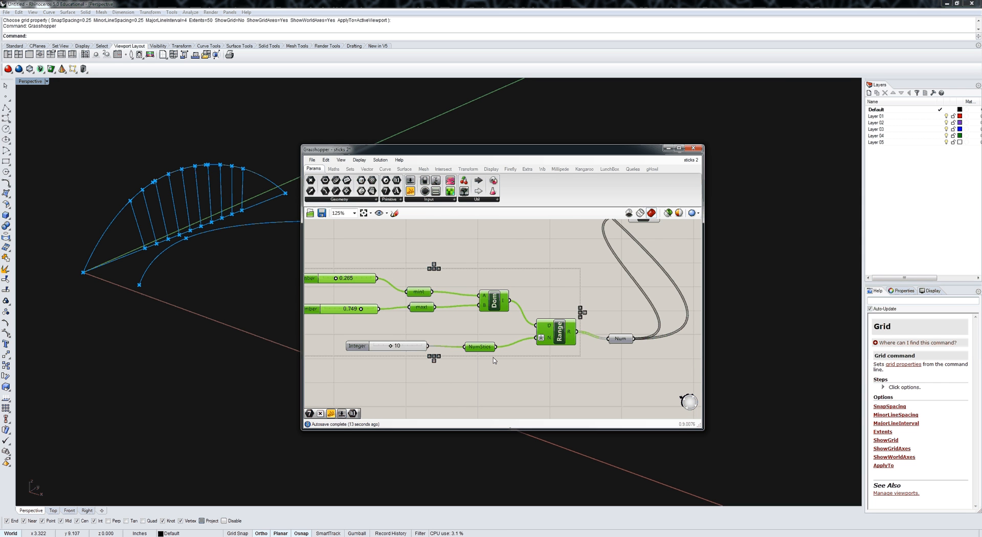
pyautogui.scroll(-3, 528, 372)
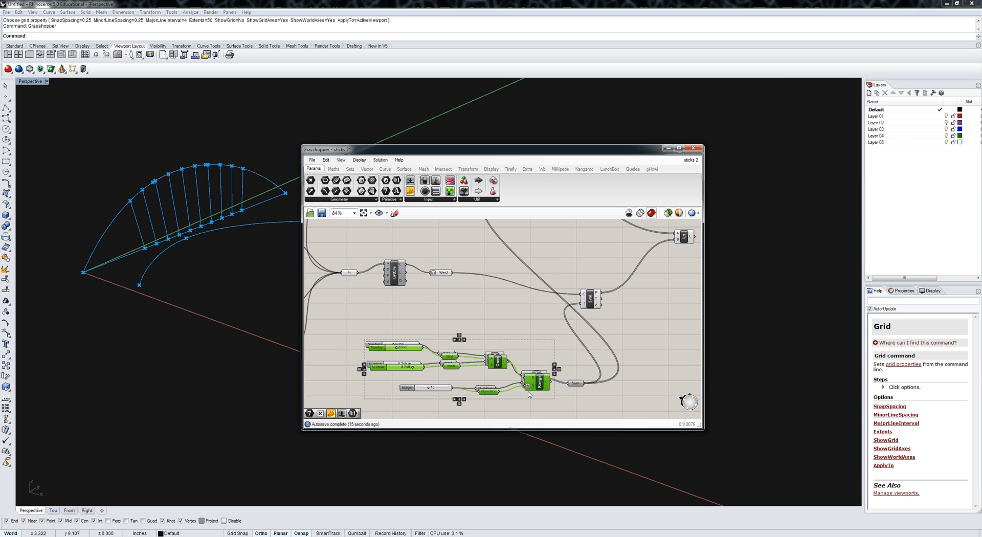
pyautogui.moveTo(530, 394); pyautogui.dragTo(497, 280)
pyautogui.click(530, 273)
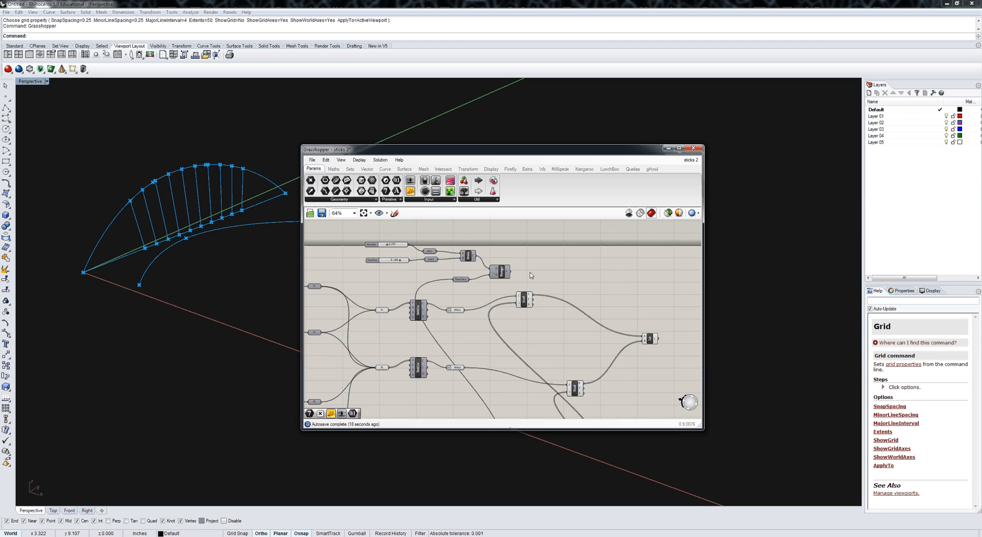
# Step: Feed the duplicated NumStics parameter from the original NumStics parameter instead of the Integer slider, keeping the original beside its slider
pyautogui.scroll(3, 463, 279)
pyautogui.moveTo(480, 281); pyautogui.dragTo(495, 280, button='right')
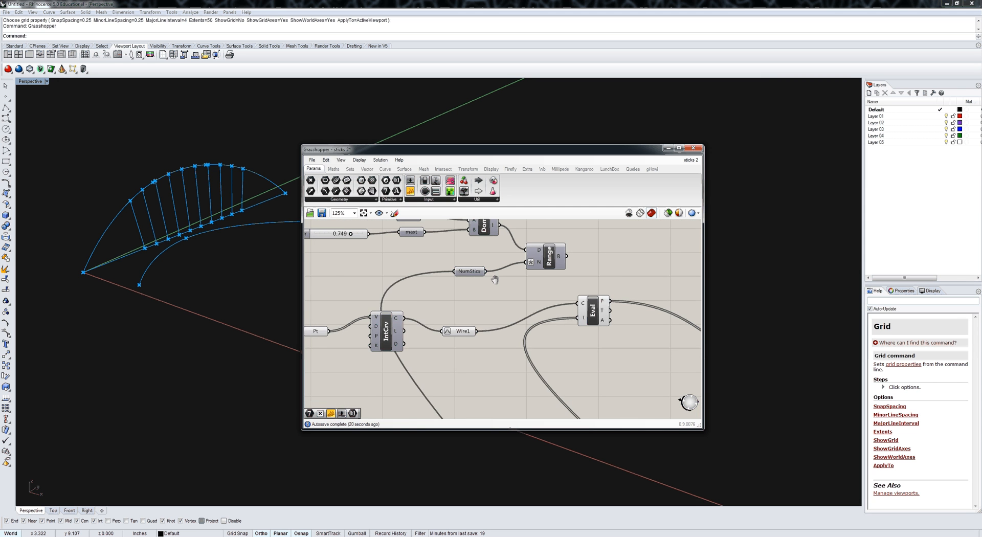
pyautogui.scroll(-4, 495, 279)
pyautogui.scroll(4, 528, 296)
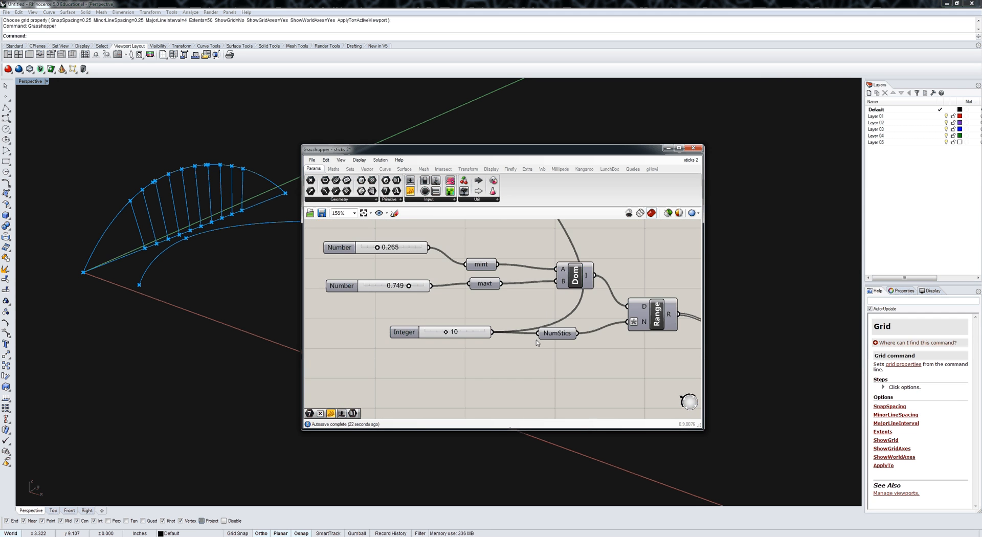
pyautogui.click(571, 343)
pyautogui.scroll(-3, 513, 387)
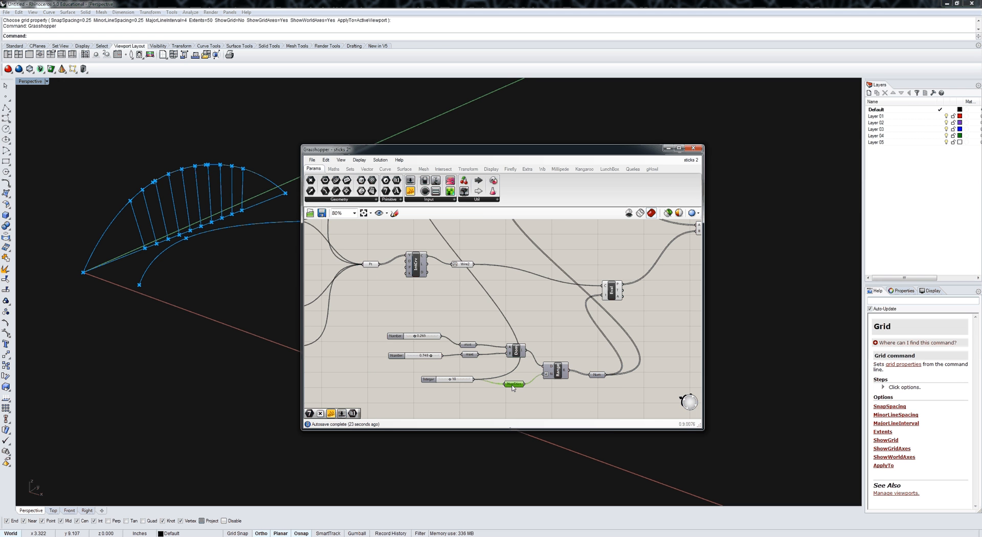
pyautogui.moveTo(514, 387); pyautogui.dragTo(491, 248)
pyautogui.scroll(-2, 491, 248)
pyautogui.rightClick(511, 379)
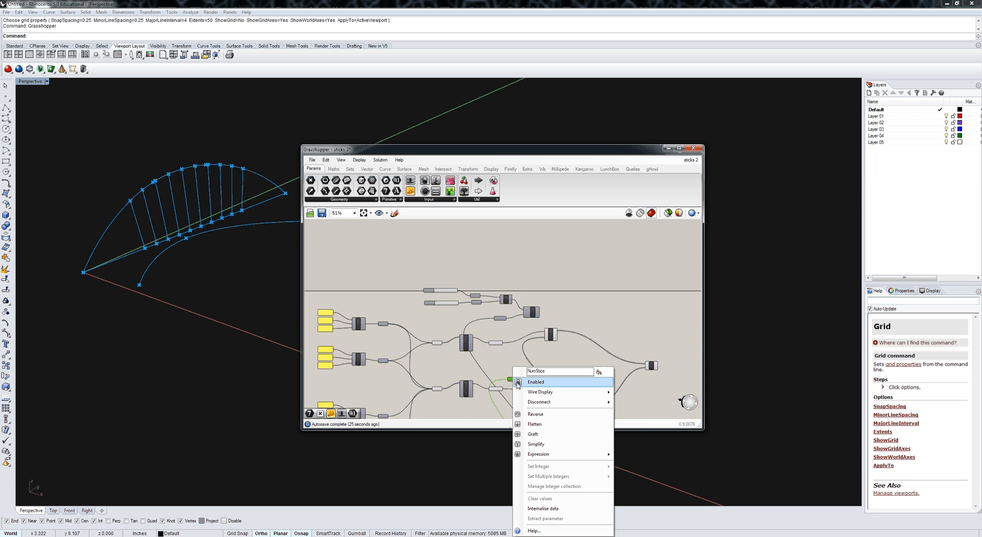
pyautogui.press('Escape')
pyautogui.scroll(2, 479, 303)
pyautogui.scroll(2, 478, 303)
pyautogui.moveTo(501, 343); pyautogui.dragTo(510, 400)
pyautogui.scroll(-4, 486, 266)
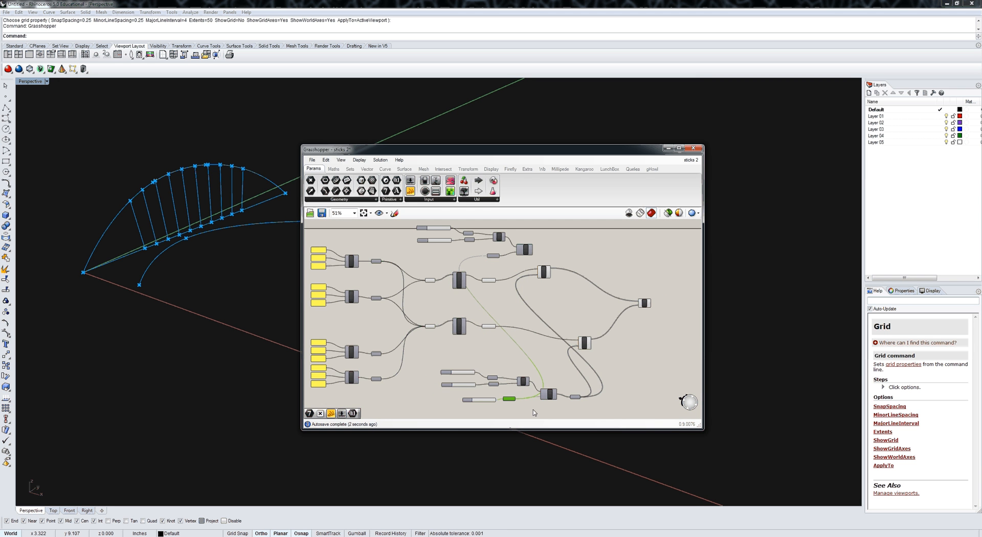
# Step: Connect the duplicated Range's R output to the t input of Wire1's Evaluate Curve, replacing its existing source
pyautogui.moveTo(463, 238); pyautogui.dragTo(473, 262, button='right')
pyautogui.scroll(5, 473, 262)
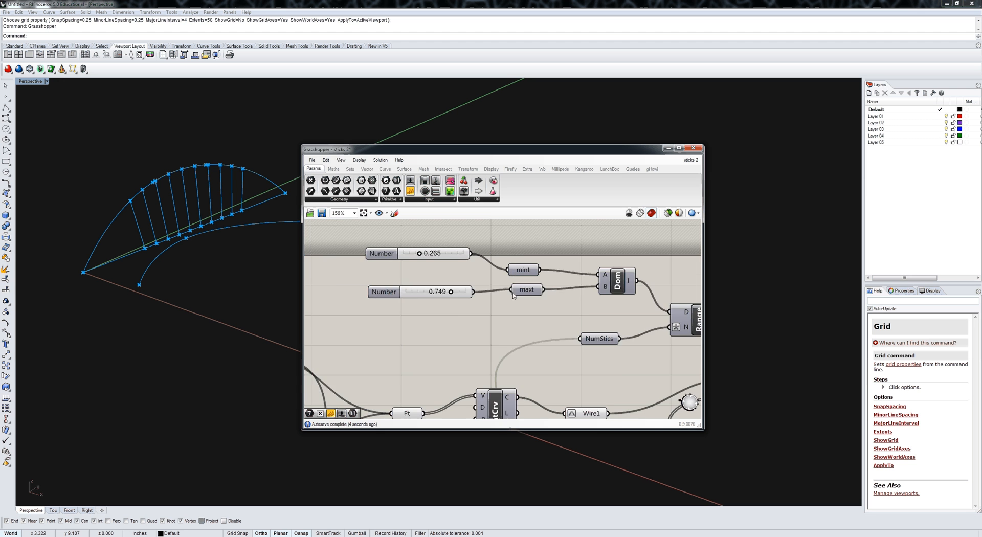
pyautogui.moveTo(610, 331); pyautogui.dragTo(464, 269, button='right')
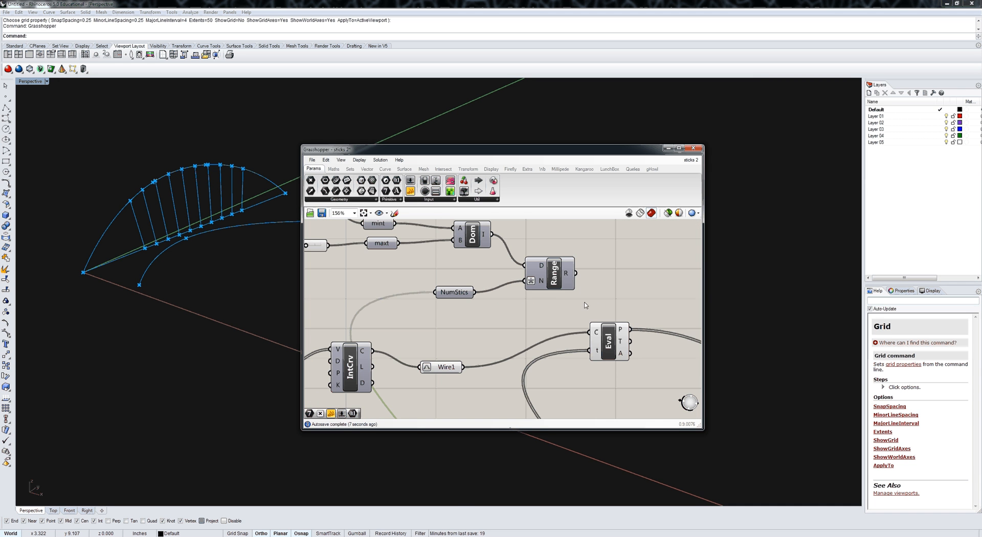
pyautogui.moveTo(576, 273); pyautogui.dragTo(639, 323)
pyautogui.scroll(-3, 540, 304)
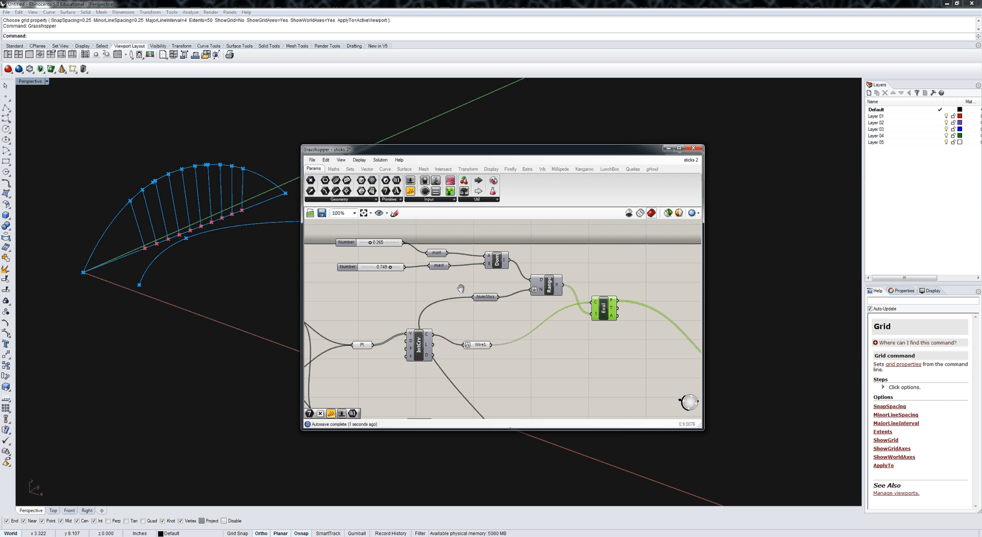
# Step: Set the duplicated mint slider to 0.167 and the duplicated maxt slider to 0.843 to widen the points on Wire1
pyautogui.scroll(4, 460, 288)
pyautogui.moveTo(446, 261); pyautogui.dragTo(437, 270)
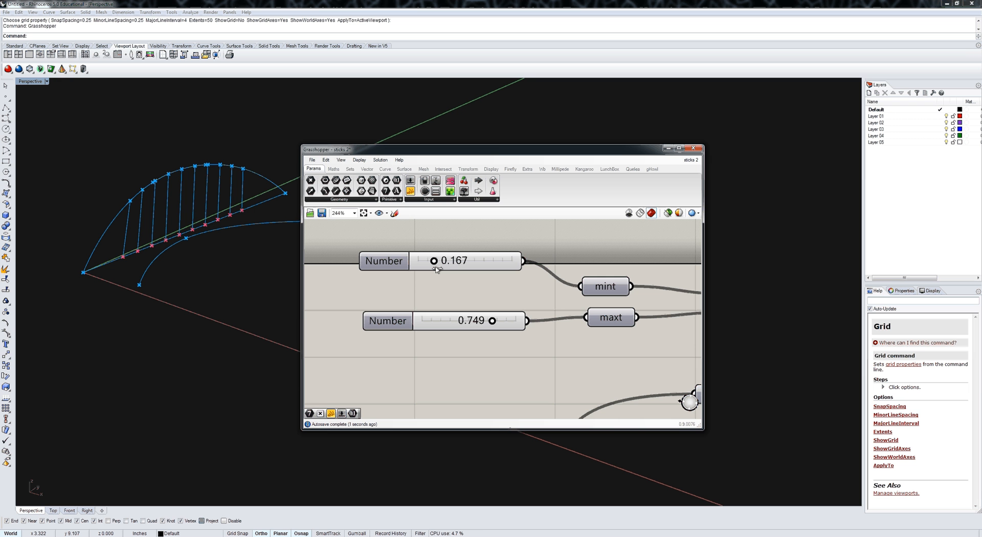
pyautogui.moveTo(492, 320); pyautogui.dragTo(504, 322)
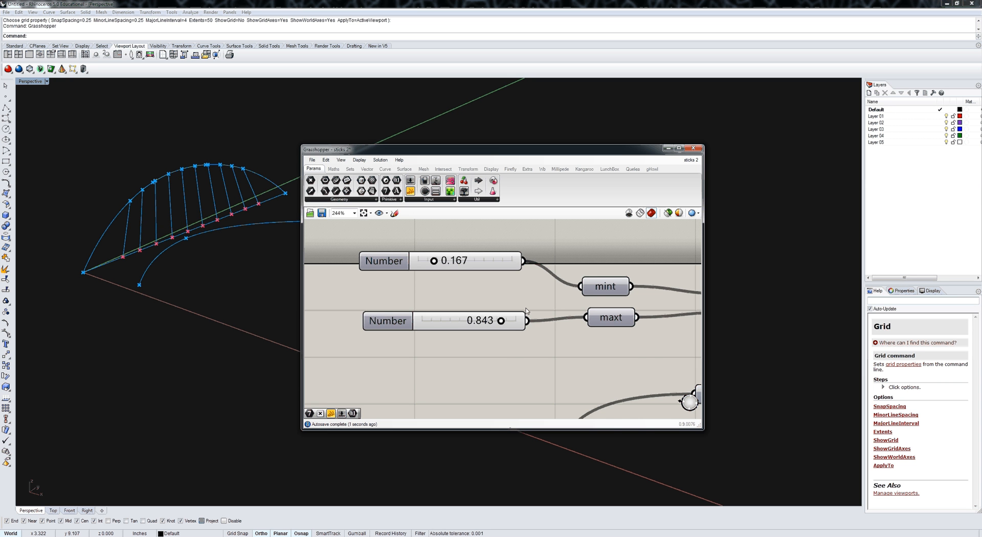
# Step: Set the original mint slider to 0.374 and the original maxt slider to 0.634 to narrow the points on Wire2
pyautogui.scroll(-5, 499, 289)
pyautogui.scroll(-3, 498, 290)
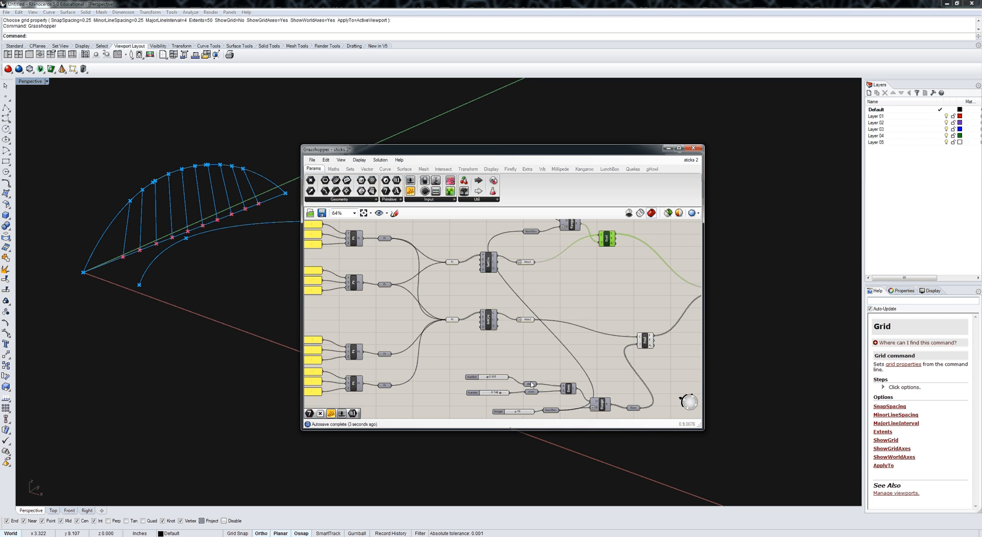
pyautogui.scroll(5, 486, 314)
pyautogui.rightClick(486, 313)
pyautogui.click(481, 305)
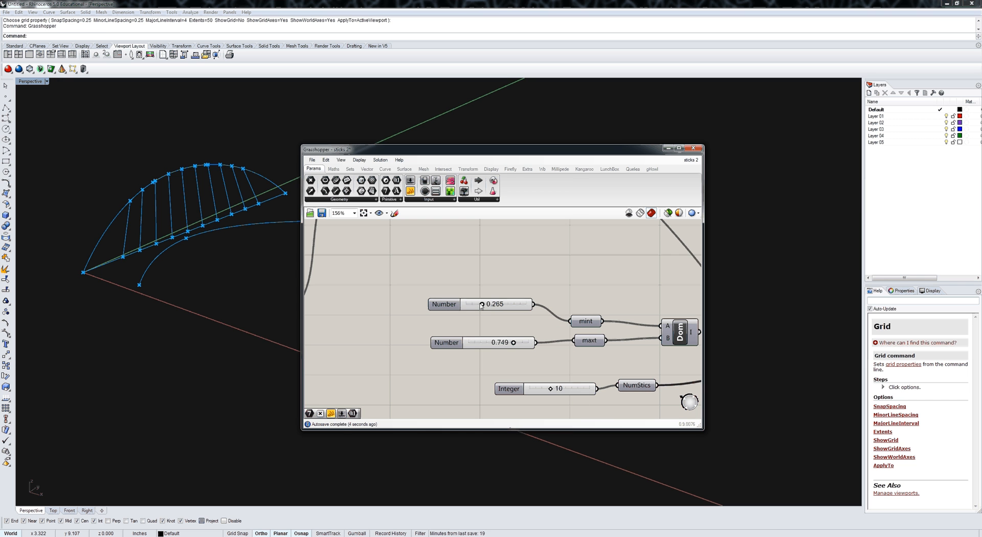
pyautogui.moveTo(481, 306); pyautogui.dragTo(488, 306)
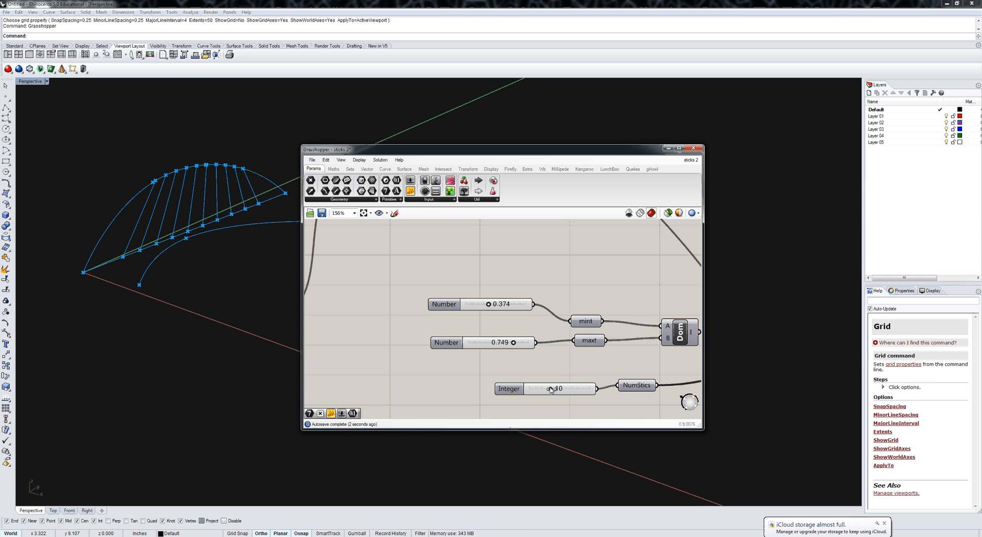
pyautogui.moveTo(510, 344); pyautogui.dragTo(507, 346)
pyautogui.moveTo(507, 346); pyautogui.dragTo(378, 323, button='right')
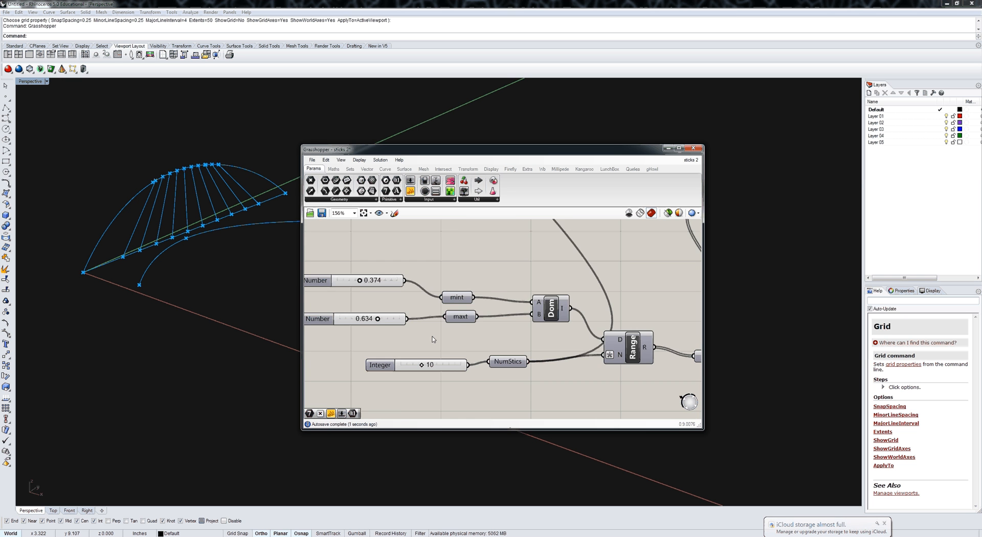
# Step: Reposition the Line component and the two Evaluate Curve components to tidy the end of the definition
pyautogui.scroll(-4, 433, 339)
pyautogui.moveTo(543, 286); pyautogui.dragTo(578, 272)
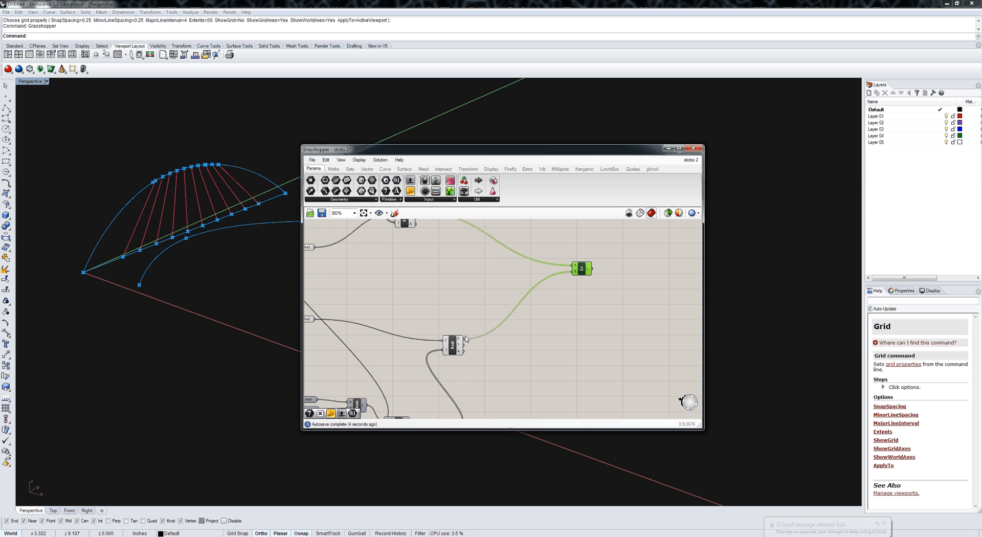
pyautogui.moveTo(453, 344); pyautogui.dragTo(459, 306)
pyautogui.moveTo(405, 220); pyautogui.dragTo(403, 256, button='right')
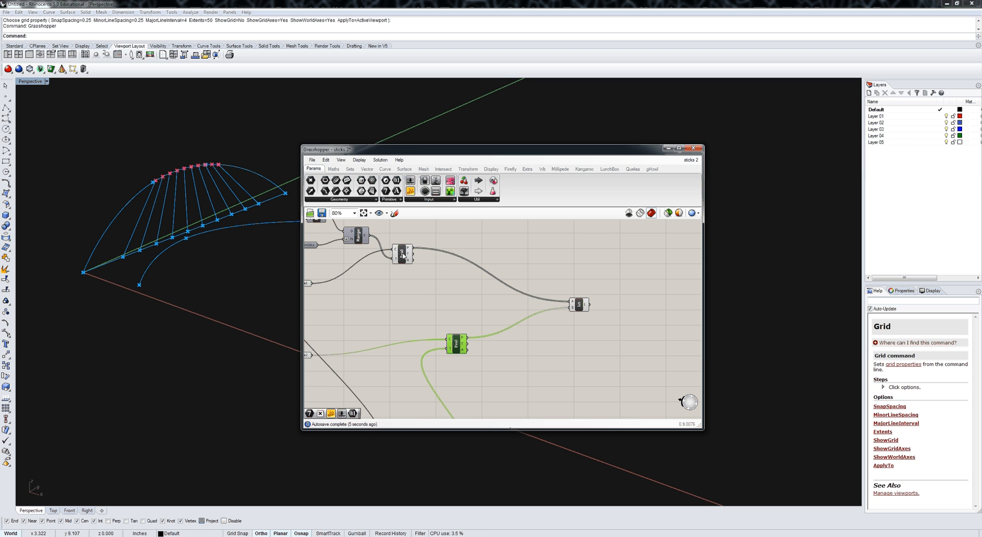
pyautogui.moveTo(402, 256); pyautogui.dragTo(444, 282)
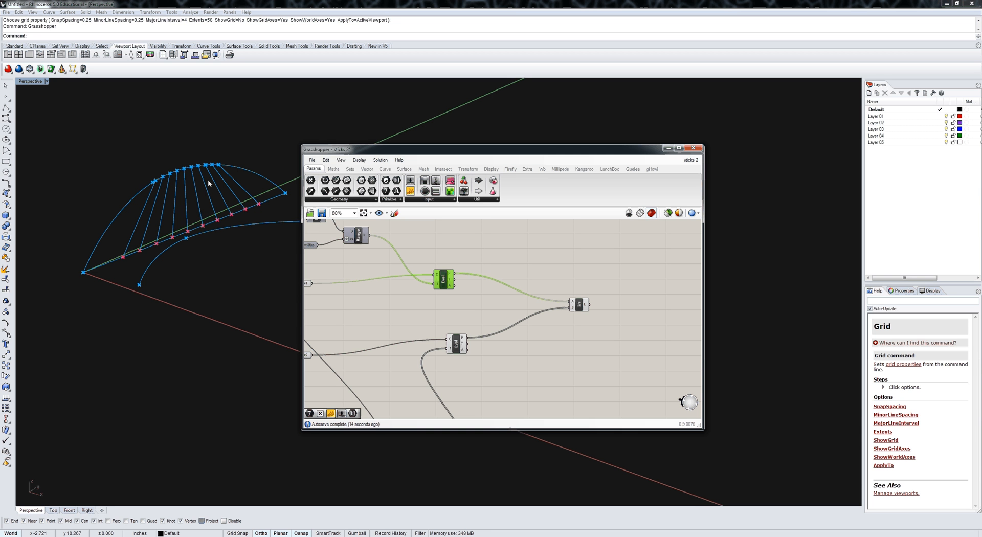
# Step: Add an Extend Curve component after the Line component and connect the Line output to its C input
pyautogui.click(386, 170)
pyautogui.click(506, 200)
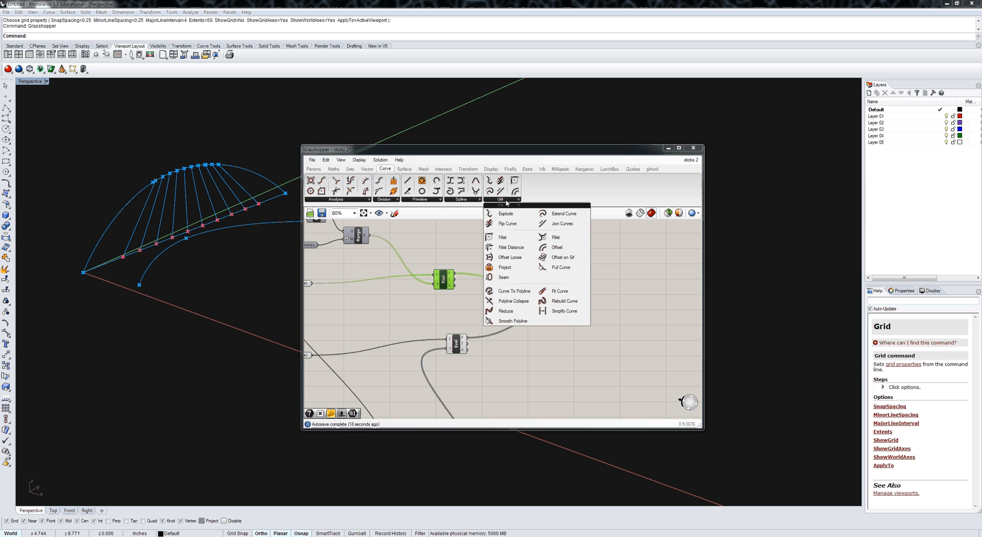
pyautogui.click(549, 218)
pyautogui.scroll(3, 623, 307)
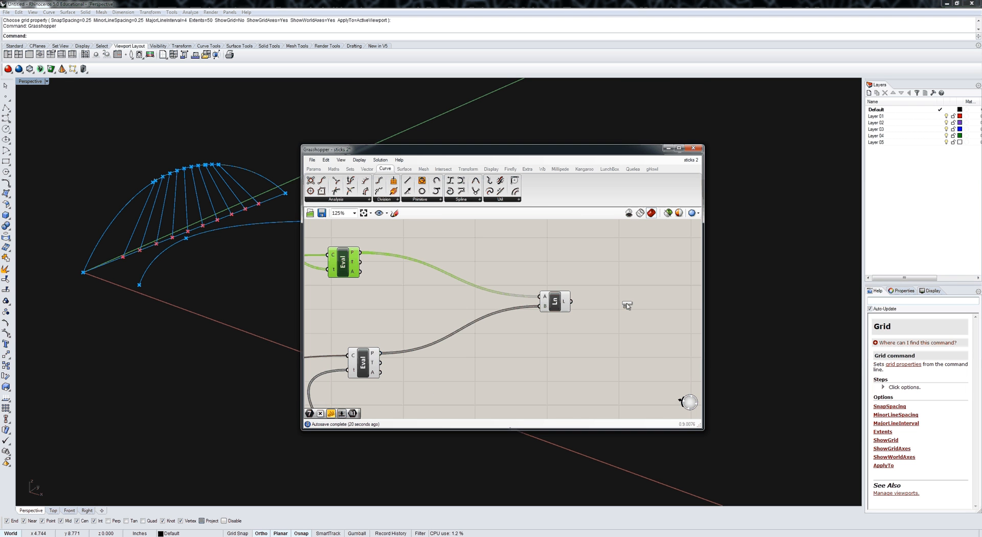
pyautogui.click(627, 303)
pyautogui.moveTo(572, 302); pyautogui.dragTo(610, 290)
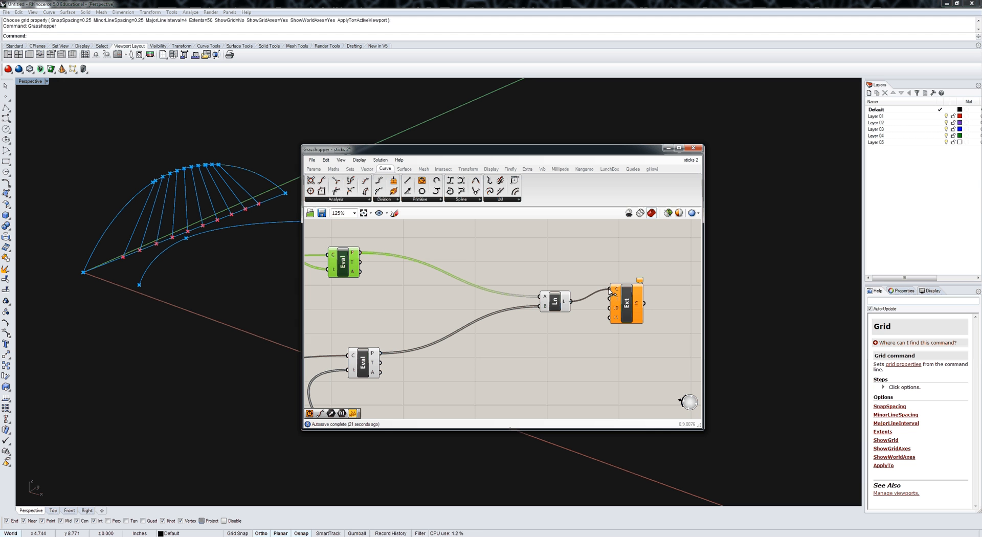
# Step: Add a Number parameter above the Line component and rename it extensionPastWire
pyautogui.click(314, 170)
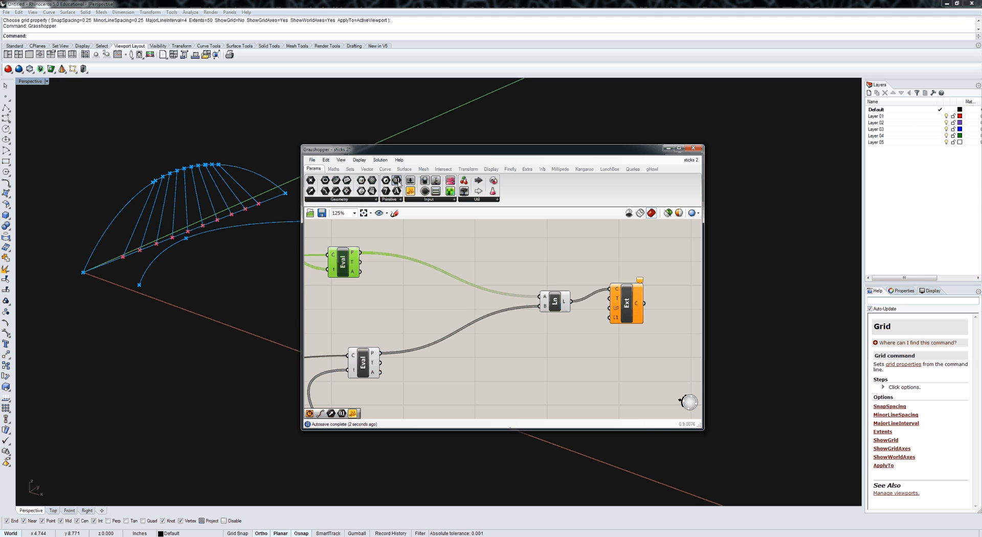
pyautogui.moveTo(397, 181); pyautogui.dragTo(526, 247)
pyautogui.rightClick(526, 247)
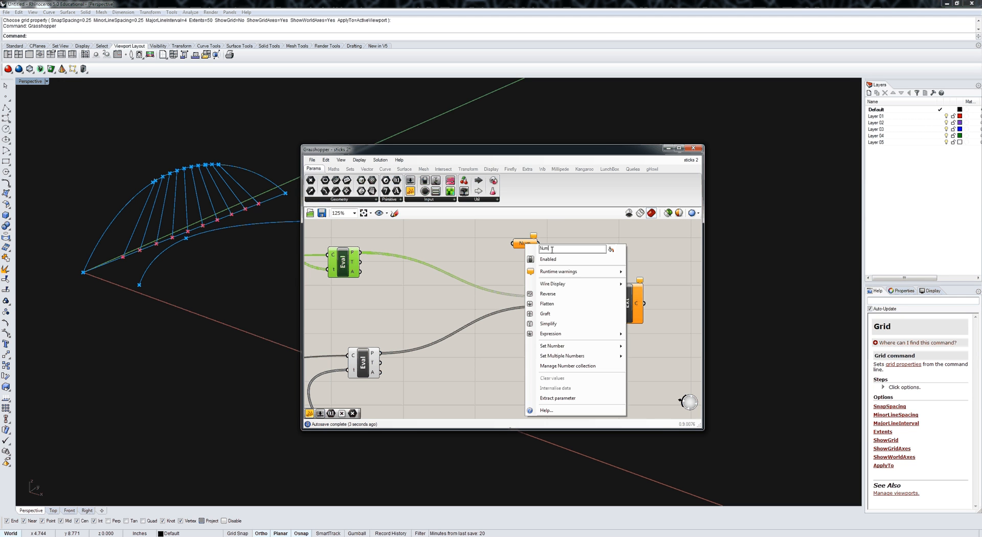
pyautogui.press('BackSpace')
pyautogui.press('BackSpace')
pyautogui.press('BackSpace')
pyautogui.write('extensionPast')
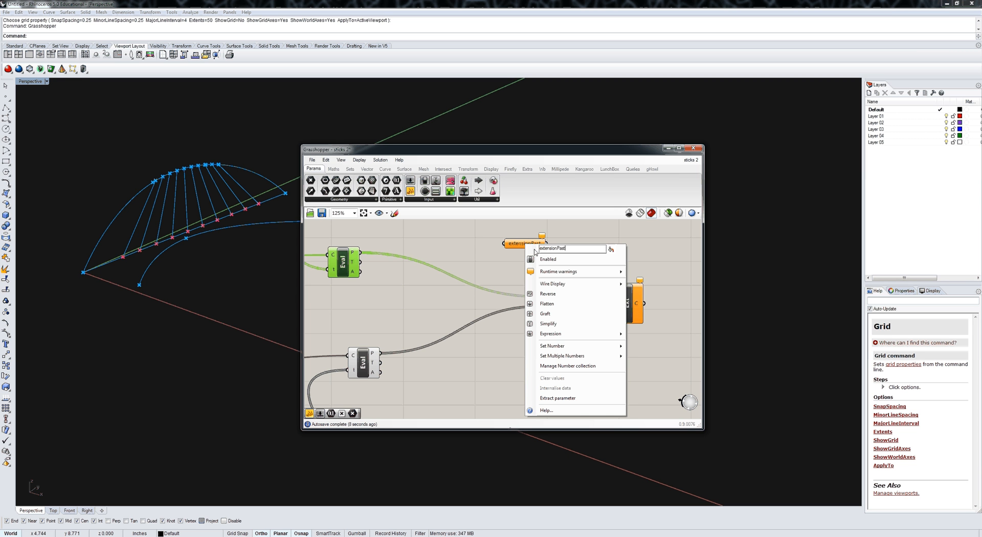
pyautogui.write('Wire')
pyautogui.click(479, 259)
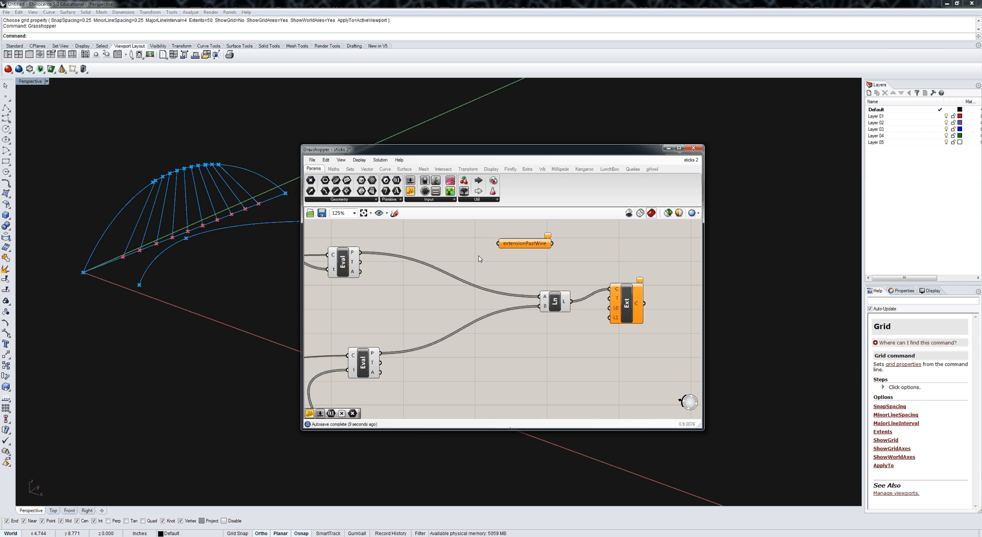
# Step: Feed a new number slider into extensionPastWire and wire that parameter to the L0 and L1 inputs of Extend Curve
pyautogui.moveTo(411, 180); pyautogui.dragTo(409, 241)
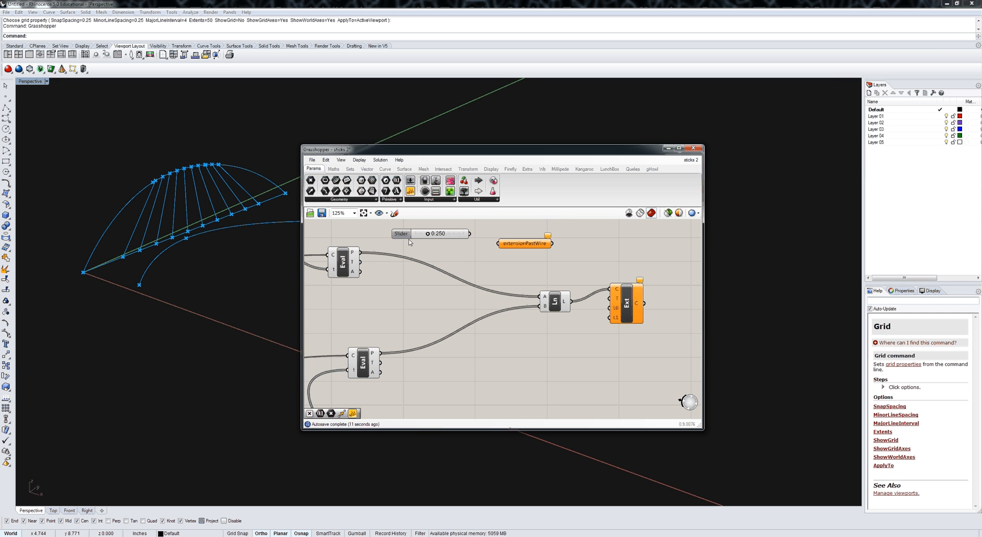
pyautogui.click(410, 239)
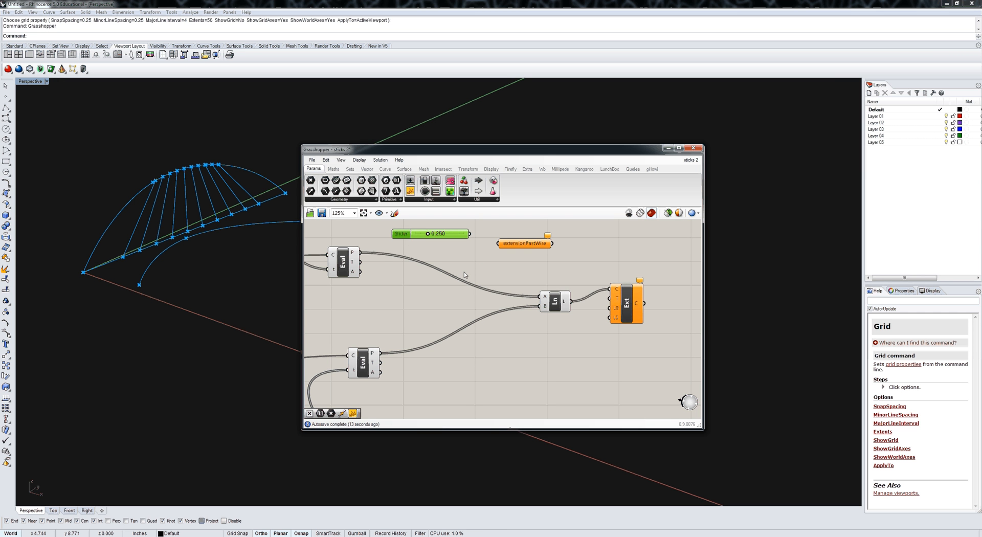
pyautogui.moveTo(476, 234); pyautogui.dragTo(596, 289)
pyautogui.moveTo(553, 244); pyautogui.dragTo(608, 318)
pyautogui.click(624, 311)
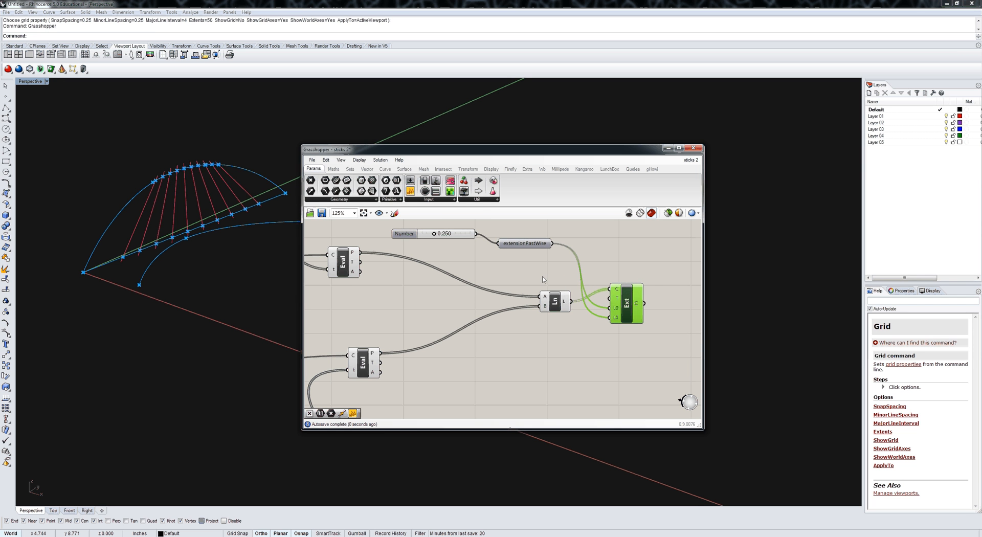
# Step: Set the slider feeding extensionPastWire to 0.666
pyautogui.scroll(5, 467, 251)
pyautogui.moveTo(467, 251); pyautogui.dragTo(514, 251)
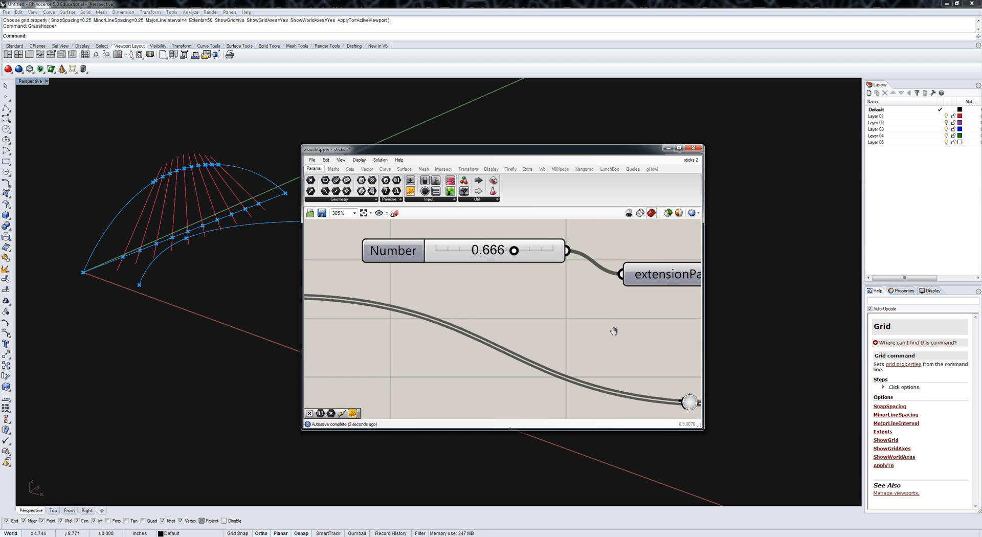
pyautogui.scroll(-5, 478, 305)
# Step: Reposition the Extend Curve and Line components to space out the end of the definition
pyautogui.moveTo(477, 305); pyautogui.dragTo(423, 284, button='right')
pyautogui.moveTo(548, 315); pyautogui.dragTo(590, 308)
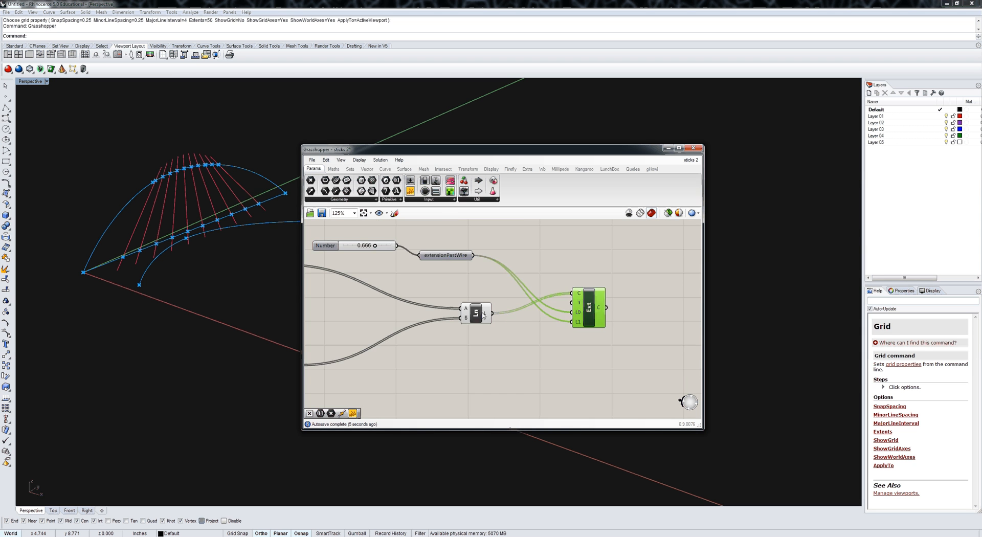
pyautogui.moveTo(484, 316); pyautogui.dragTo(493, 314)
pyautogui.moveTo(528, 345); pyautogui.dragTo(514, 345, button='right')
# Step: Inspect the extended sticks in the Perspective viewport, uncover them by moving the Grasshopper window, and shift Extend Curve slightly away from Line
pyautogui.moveTo(251, 225); pyautogui.dragTo(178, 246, button='right')
pyautogui.scroll(5, 178, 245)
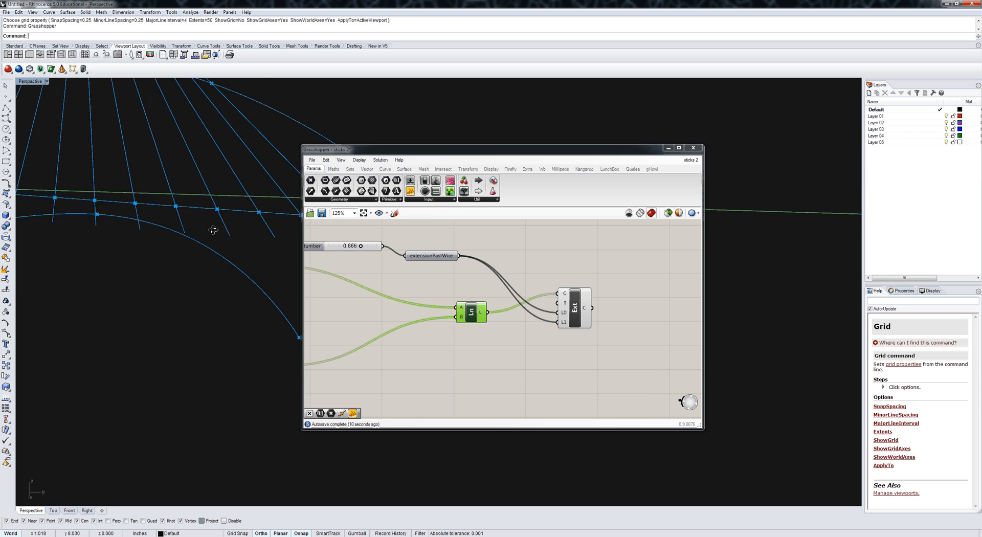
pyautogui.scroll(-3, 188, 236)
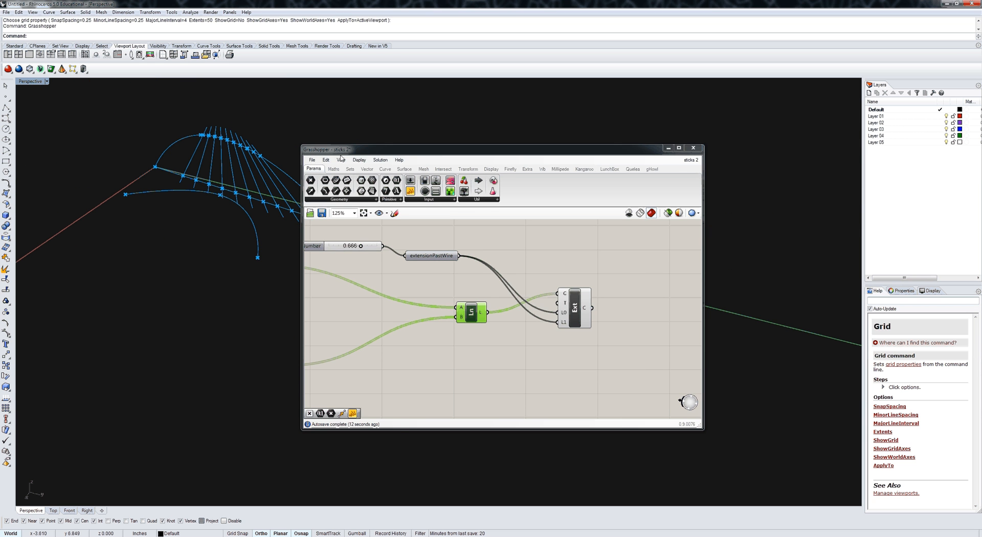
pyautogui.moveTo(340, 151); pyautogui.dragTo(421, 159)
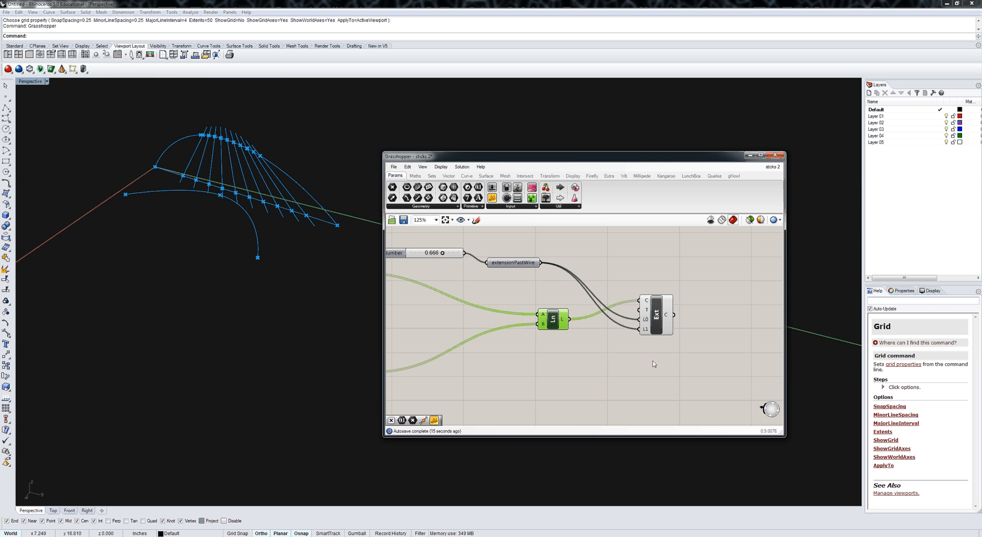
pyautogui.moveTo(660, 320); pyautogui.dragTo(675, 319)
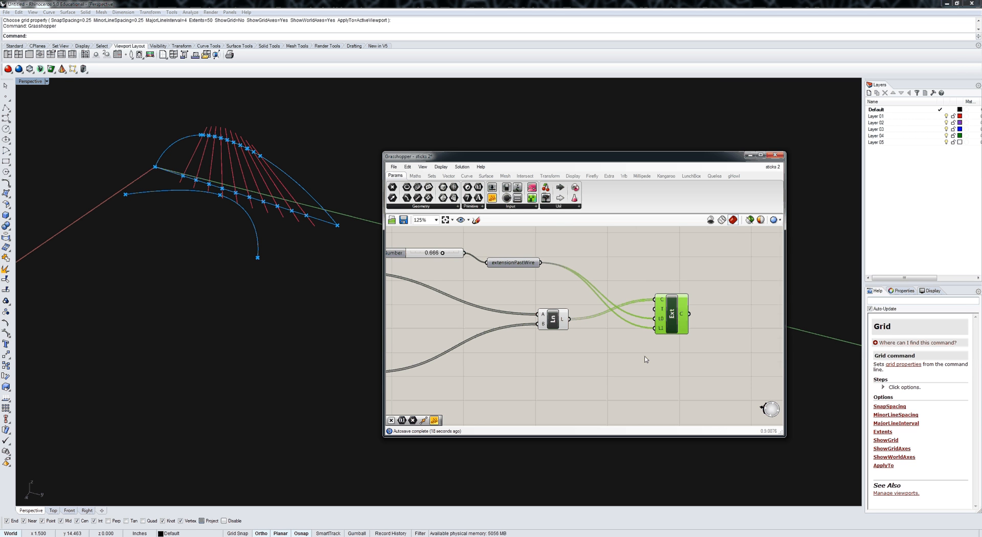
# Step: Add a Curve parameter fed by the Extend Curve output and rename it StickCenterLines
pyautogui.moveTo(645, 356); pyautogui.dragTo(518, 332, button='right')
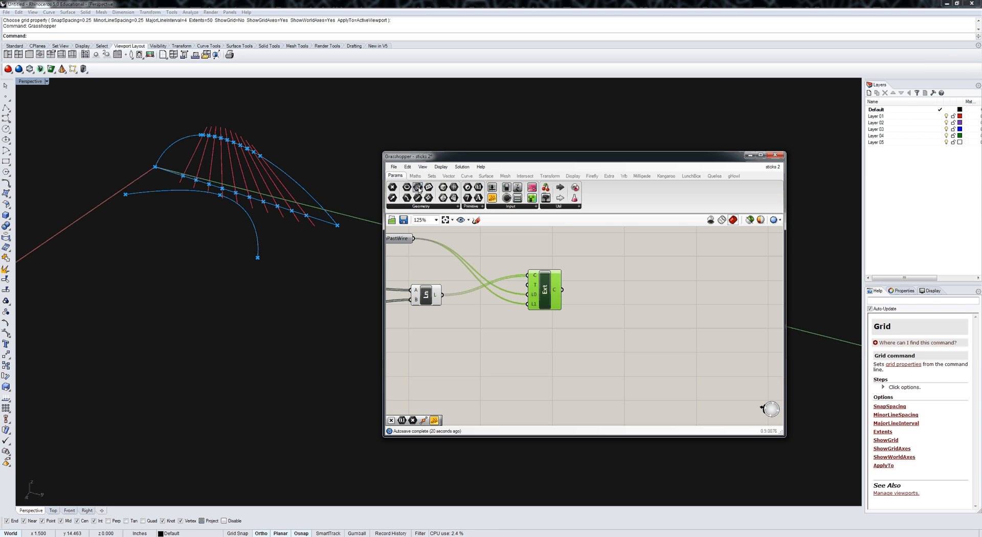
pyautogui.moveTo(420, 189); pyautogui.dragTo(595, 293)
pyautogui.rightClick(605, 295)
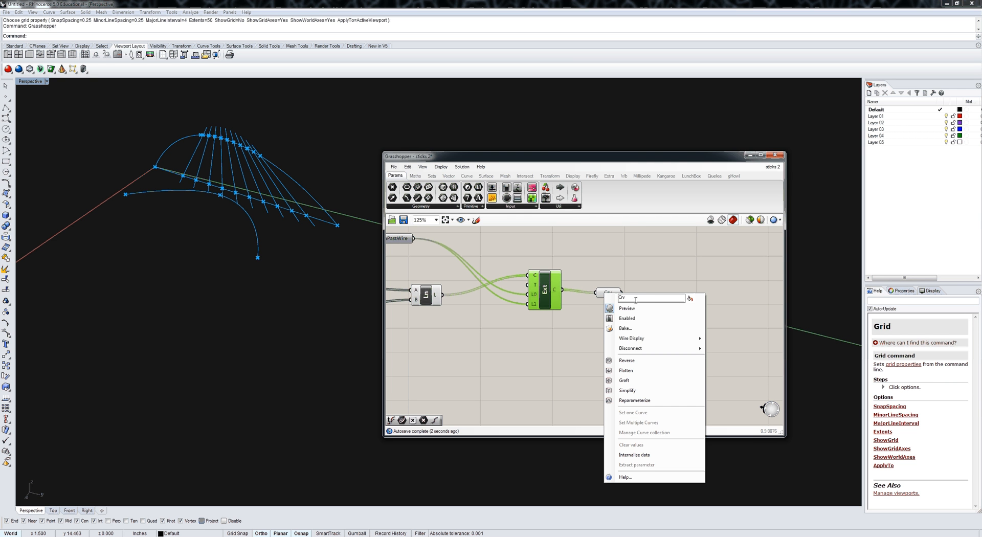
pyautogui.doubleClick(636, 299)
pyautogui.write('StickCenterLines')
pyautogui.click(618, 270)
# Step: Add a Perp Frame component and connect StickCenterLines to its C input
pyautogui.moveTo(580, 346); pyautogui.dragTo(550, 341, button='right')
pyautogui.click(467, 176)
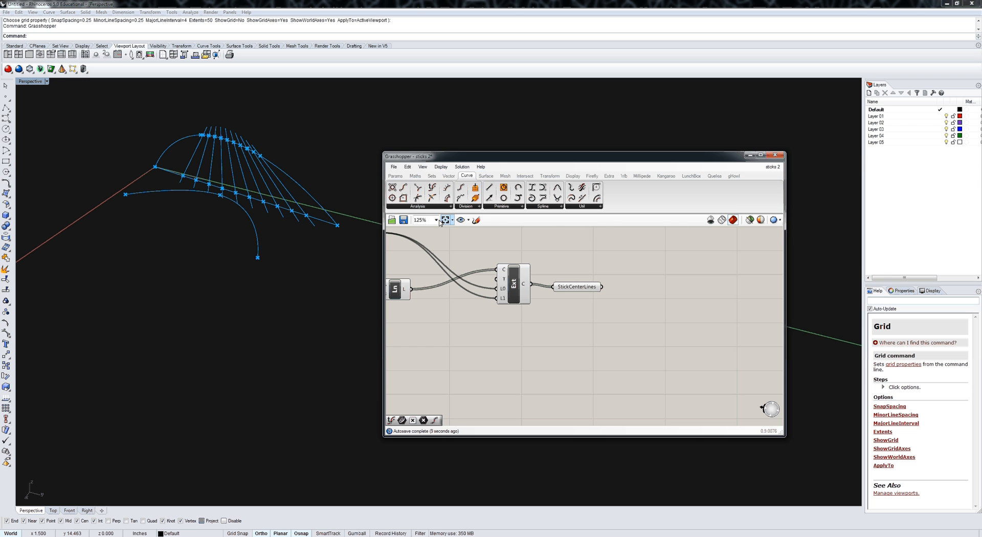
pyautogui.click(450, 206)
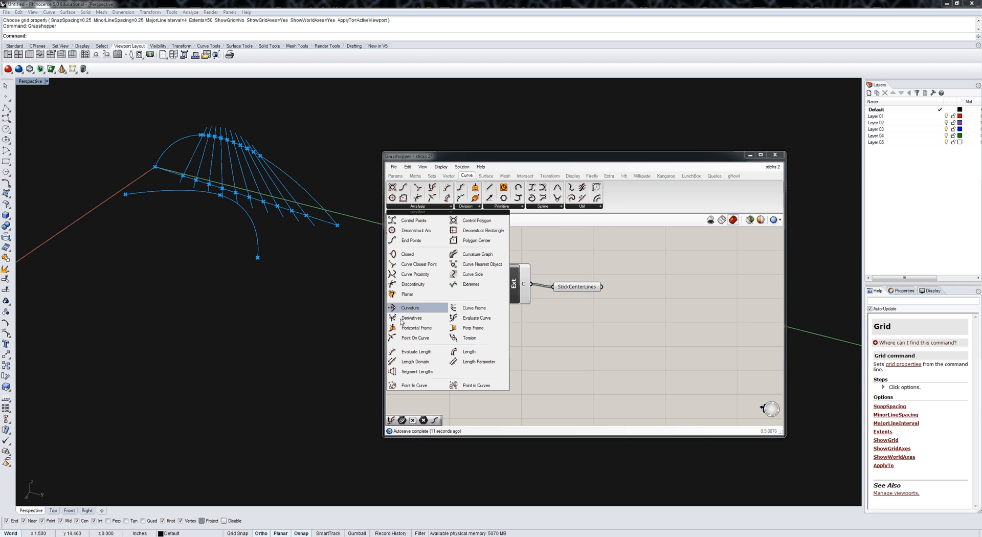
pyautogui.click(466, 330)
pyautogui.click(656, 337)
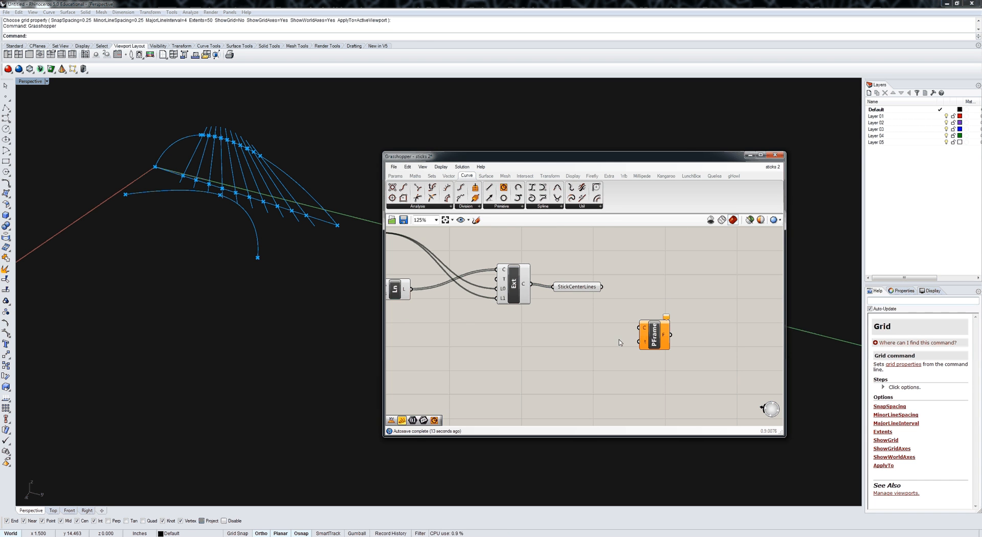
pyautogui.moveTo(602, 287); pyautogui.dragTo(641, 334)
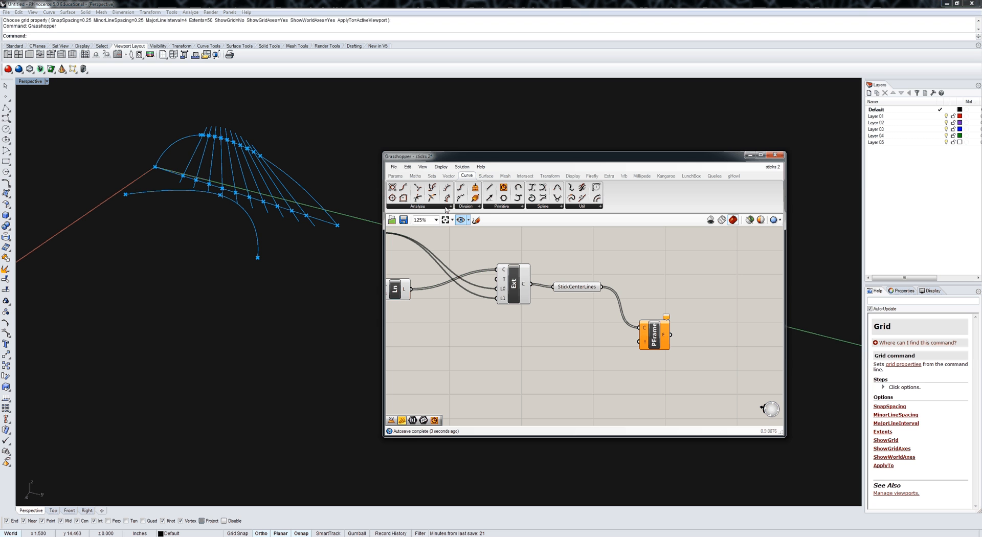
# Step: Add a panel containing 0 below StickCenterLines
pyautogui.moveTo(339, 250); pyautogui.dragTo(262, 277, button='right')
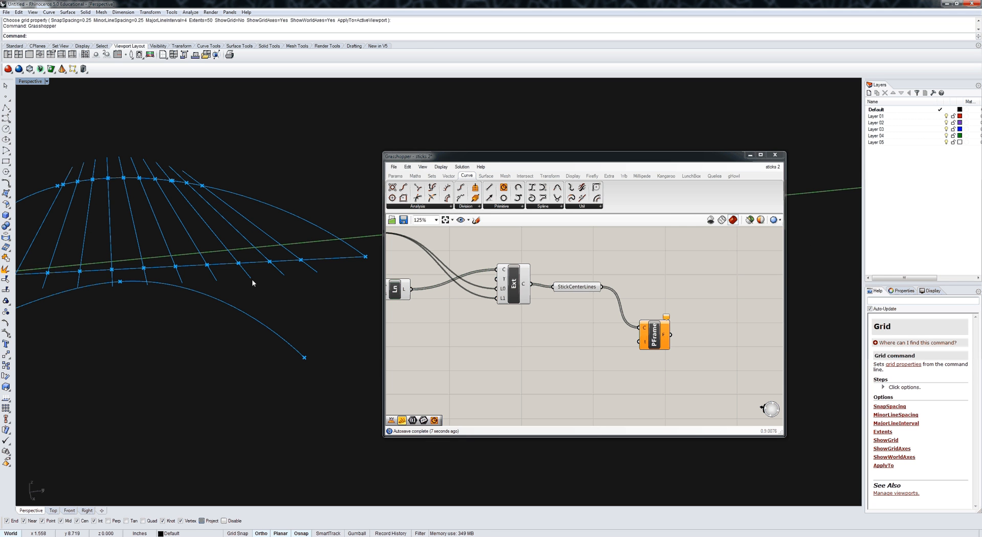
pyautogui.click(396, 176)
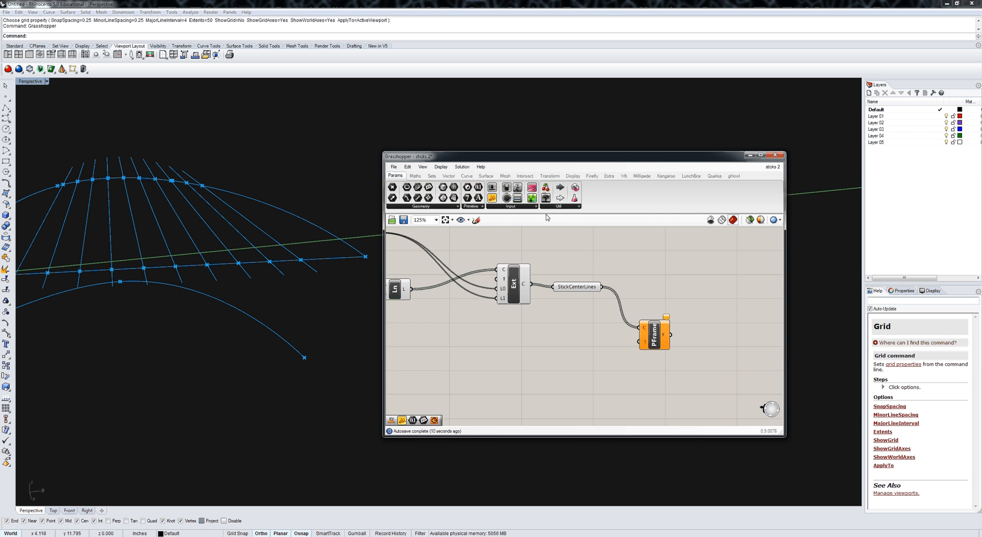
pyautogui.moveTo(613, 366); pyautogui.dragTo(572, 366)
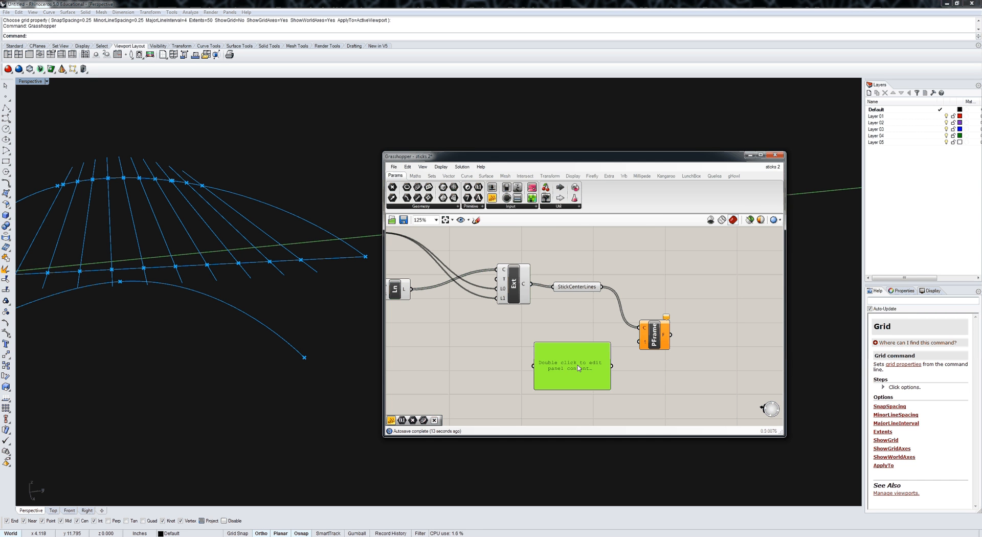
pyautogui.click(635, 387)
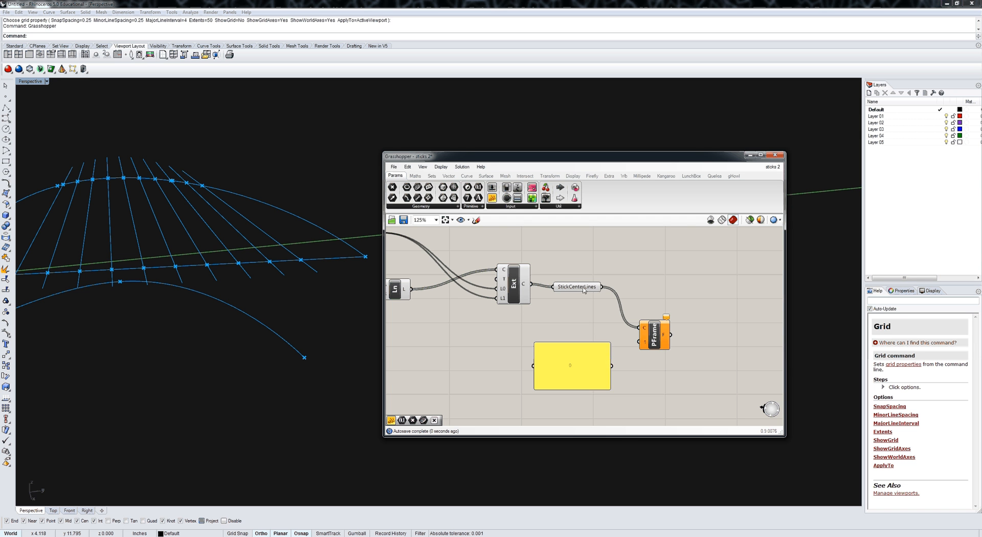
# Step: Reparameterize StickCenterLines, then connect the 0 panel to the t input of Perp Frame and shrink the panel
pyautogui.rightClick(585, 290)
pyautogui.click(618, 378)
pyautogui.moveTo(612, 367); pyautogui.dragTo(637, 346)
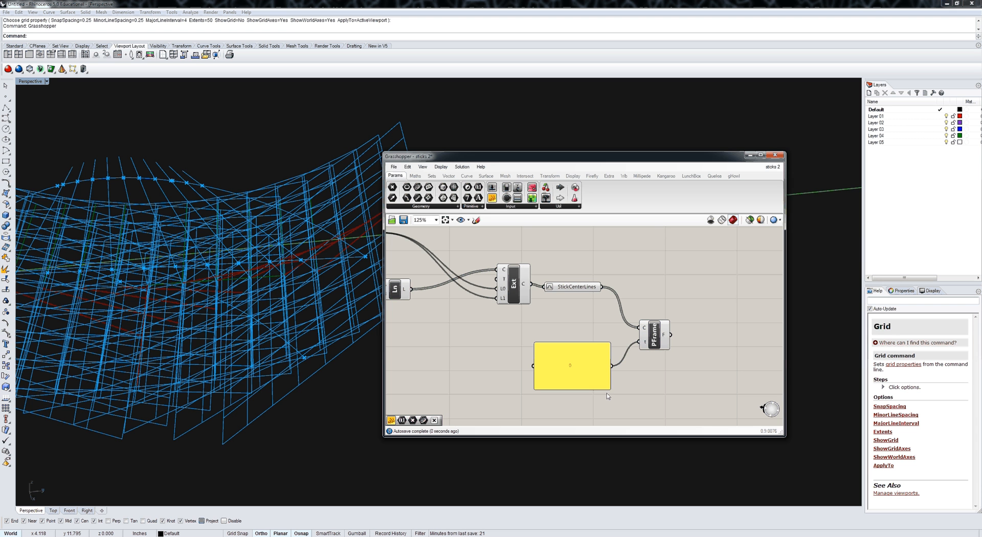
pyautogui.moveTo(608, 388); pyautogui.dragTo(556, 357)
pyautogui.moveTo(621, 366); pyautogui.dragTo(567, 352, button='right')
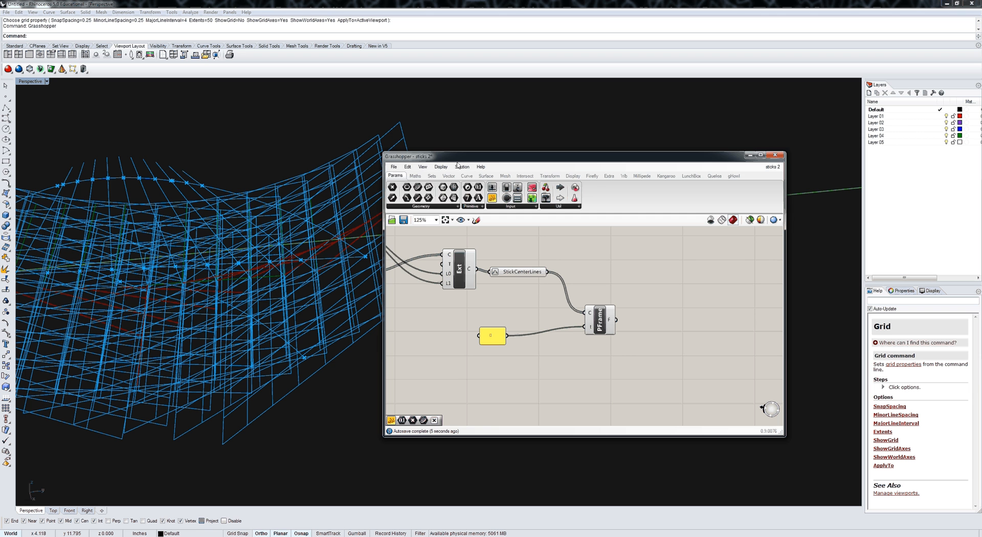
# Step: Add a Polygon component and connect the Perp Frame output to its P input
pyautogui.click(467, 176)
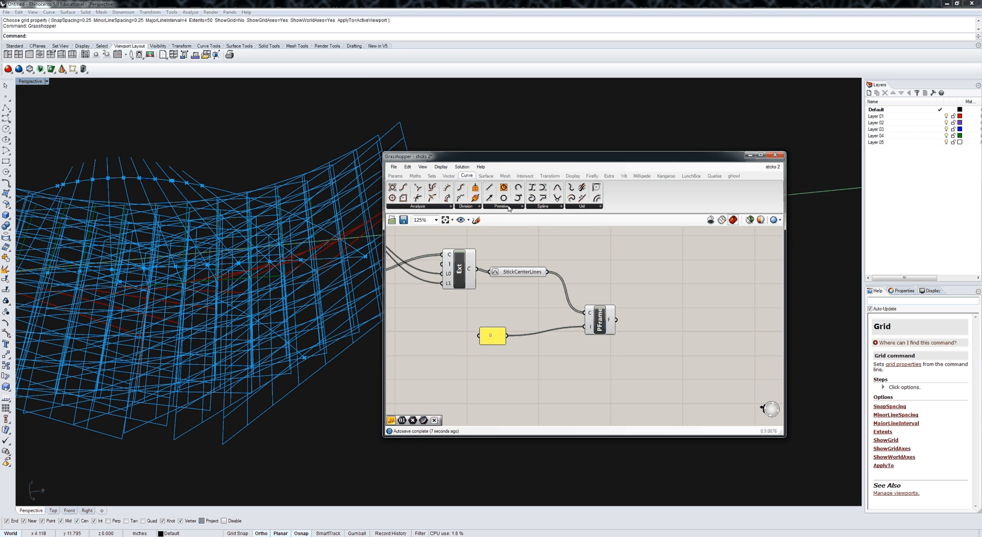
pyautogui.click(509, 208)
pyautogui.click(552, 352)
pyautogui.click(682, 326)
pyautogui.moveTo(616, 320); pyautogui.dragTo(669, 311)
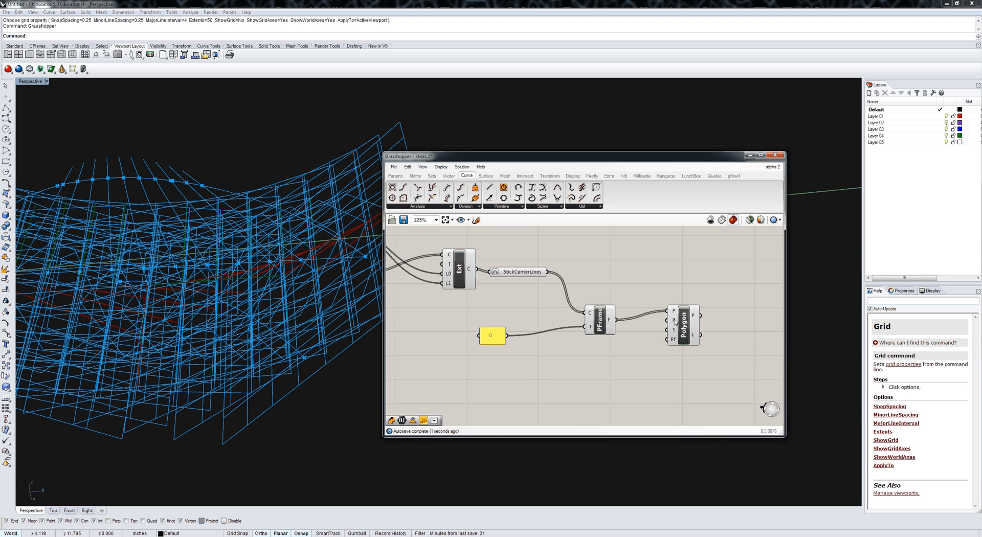
# Step: Add a panel containing 4 and connect it to the S input of the Polygon component
pyautogui.moveTo(675, 322)
pyautogui.click(396, 175)
pyautogui.moveTo(407, 198); pyautogui.dragTo(633, 363)
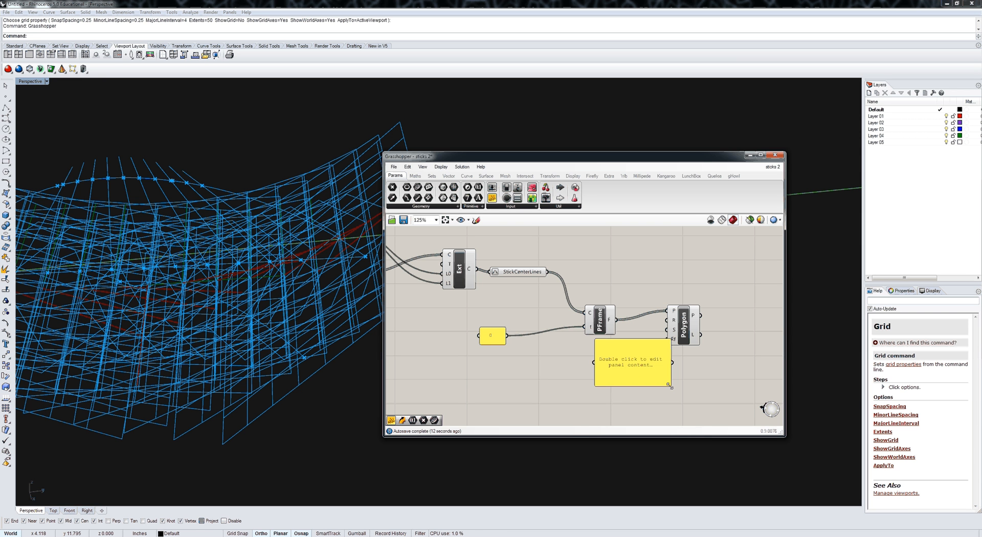
pyautogui.moveTo(671, 386); pyautogui.dragTo(647, 381)
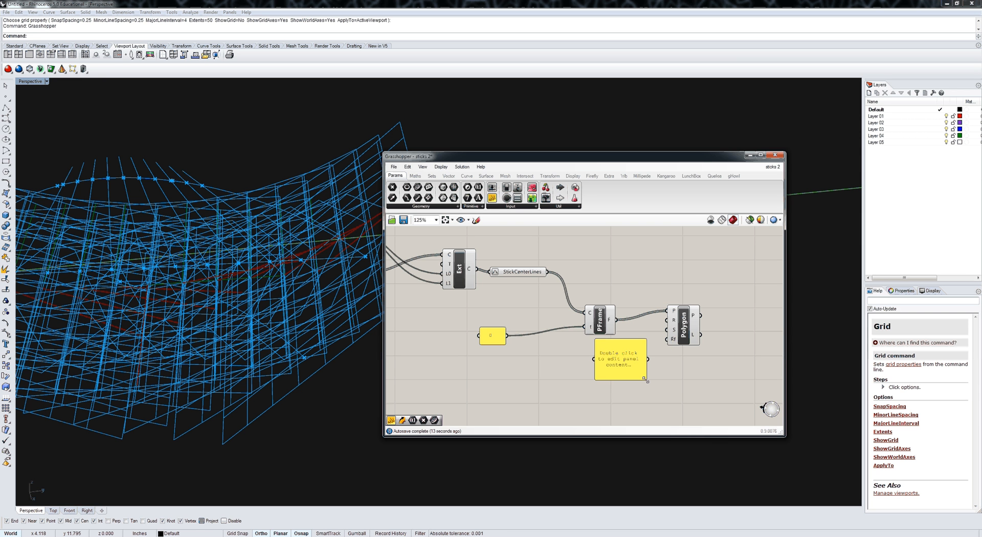
pyautogui.doubleClick(646, 380)
pyautogui.write('4')
pyautogui.click(652, 370)
pyautogui.moveTo(649, 359); pyautogui.dragTo(668, 336)
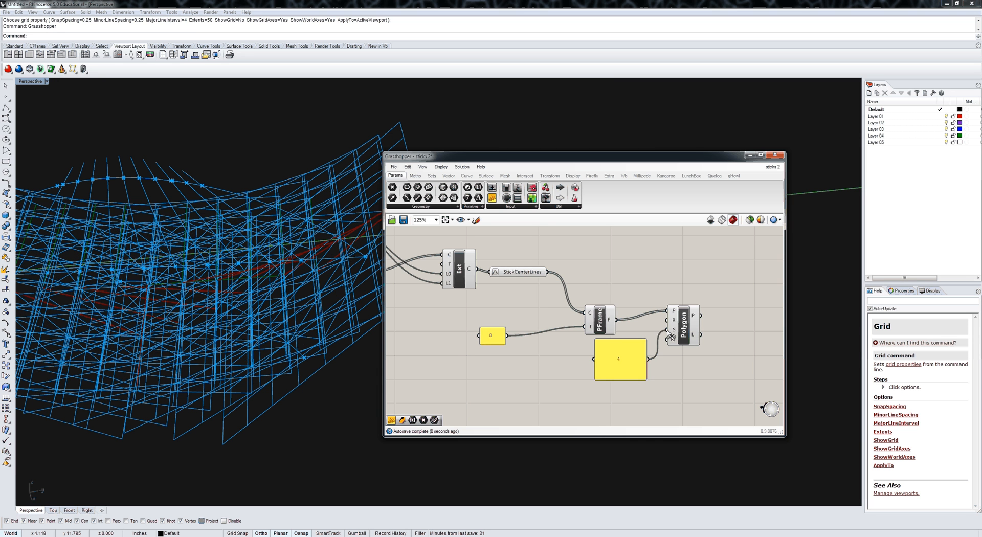
# Step: Turn off the preview of the Perp Frame component and shrink the panel containing 4
pyautogui.click(608, 324)
pyautogui.click(406, 330)
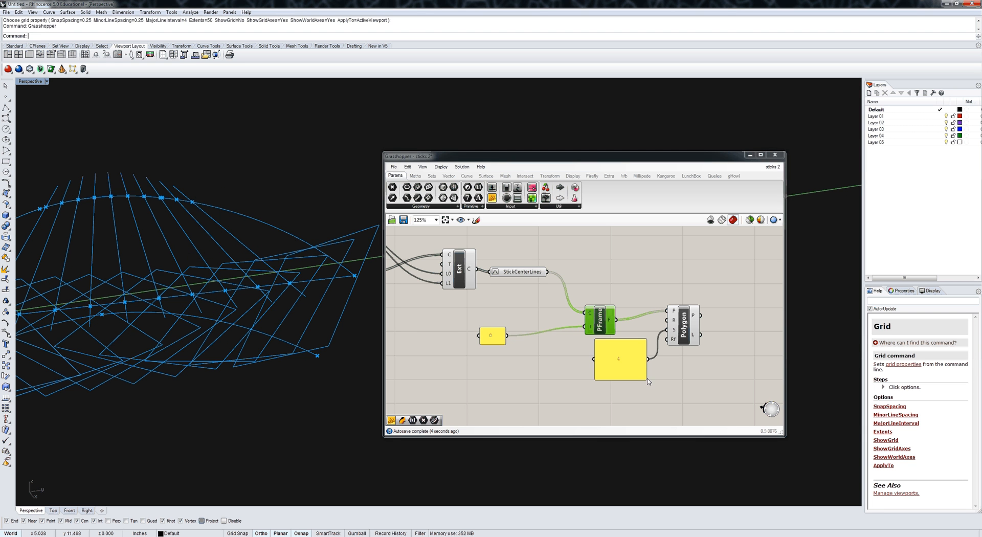
pyautogui.moveTo(648, 381); pyautogui.dragTo(625, 364)
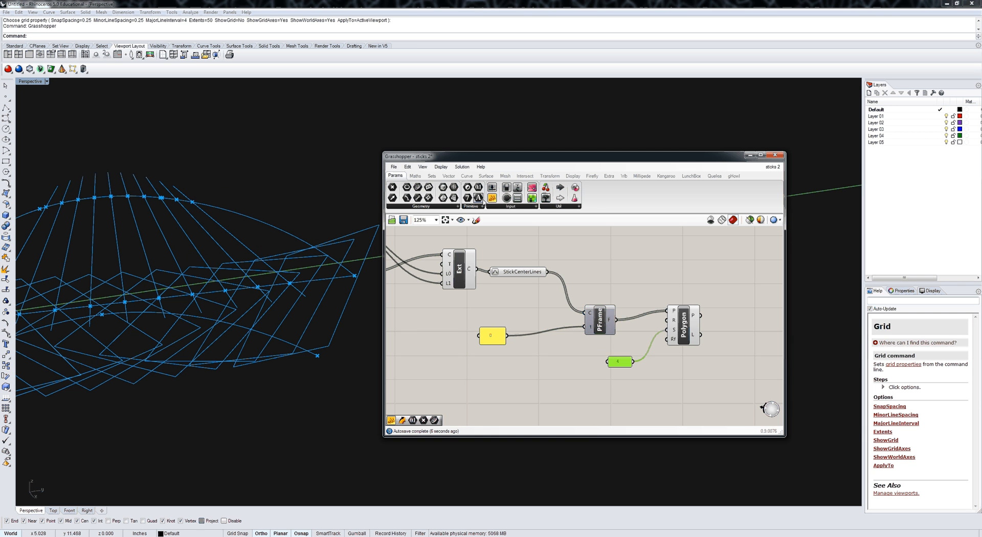
# Step: Add a Number parameter wired to the Polygon's R input and feed it from a new number slider
pyautogui.moveTo(476, 190); pyautogui.dragTo(610, 401)
pyautogui.moveTo(622, 402); pyautogui.dragTo(667, 320)
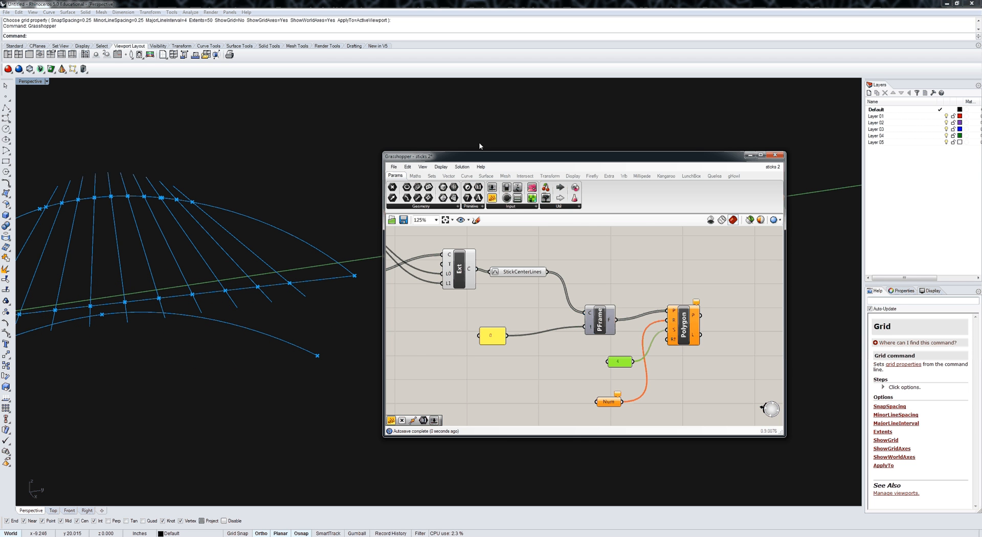
pyautogui.scroll(-1, 500, 235)
pyautogui.moveTo(492, 189); pyautogui.dragTo(542, 363)
pyautogui.scroll(1, 568, 393)
pyautogui.scroll(4, 580, 366)
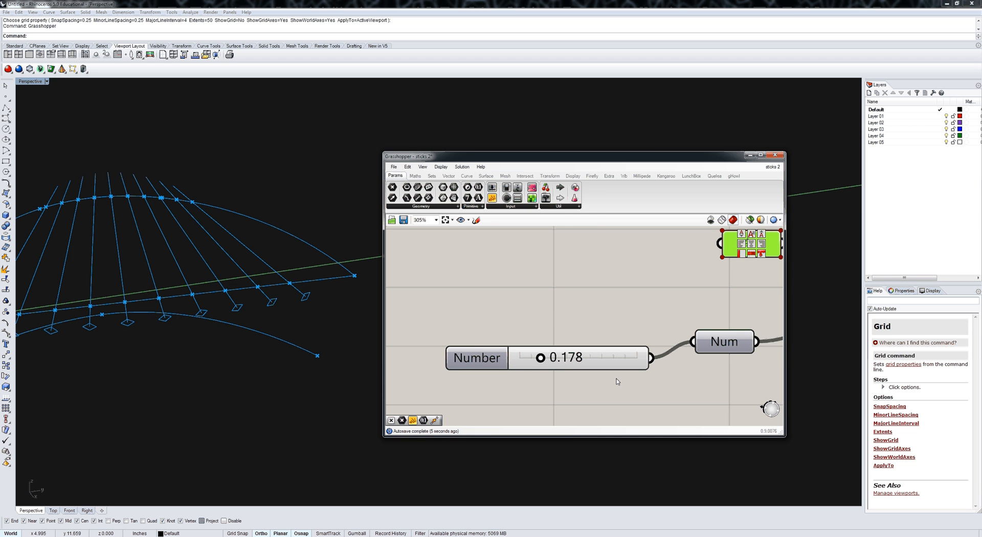
# Step: Set the polygon radius slider to 0.126
pyautogui.scroll(-3, 616, 379)
pyautogui.scroll(3, 546, 369)
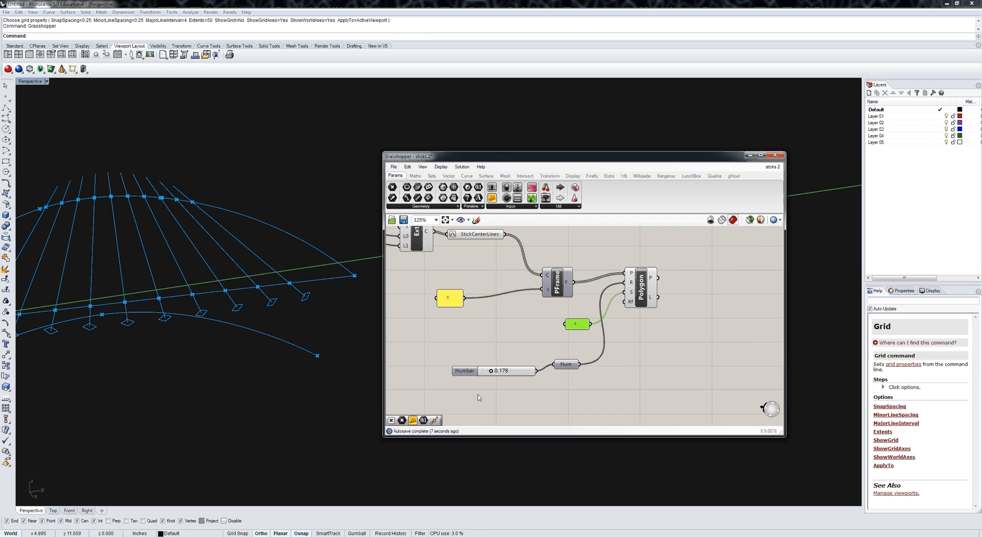
pyautogui.scroll(2, 546, 369)
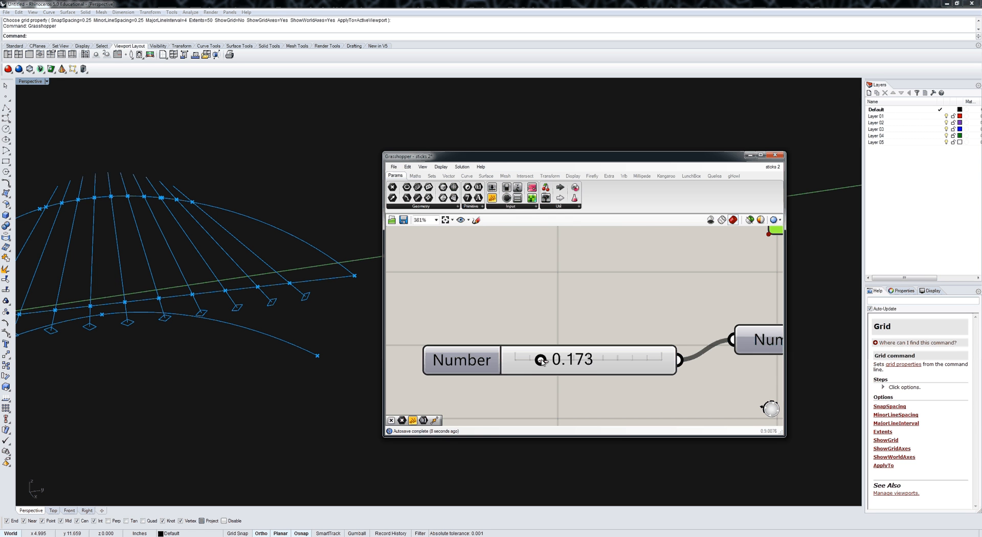
pyautogui.moveTo(541, 361); pyautogui.dragTo(536, 363)
pyautogui.moveTo(666, 370); pyautogui.dragTo(546, 361, button='right')
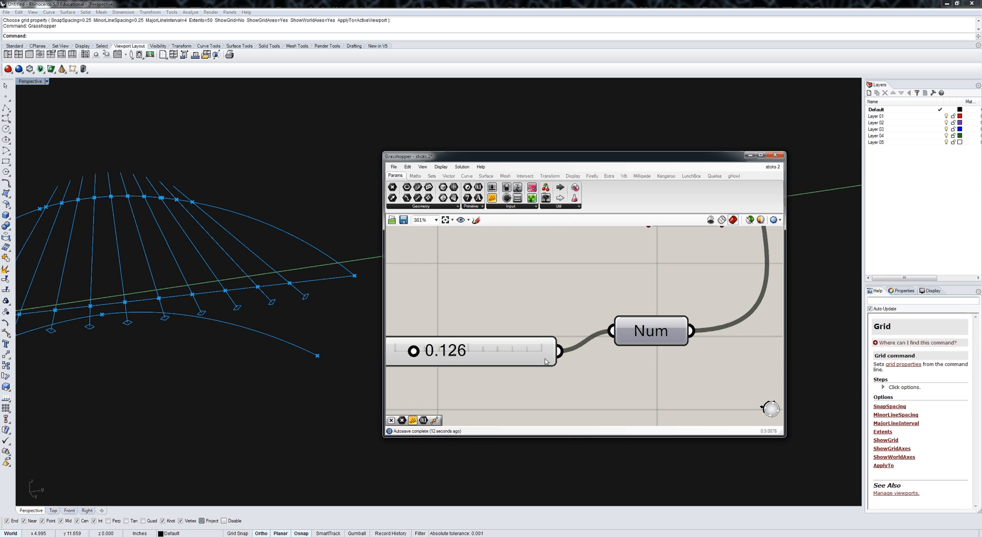
# Step: Move the Polygon component farther from the Perp Frame component
pyautogui.scroll(-3, 667, 324)
pyautogui.scroll(-3, 667, 324)
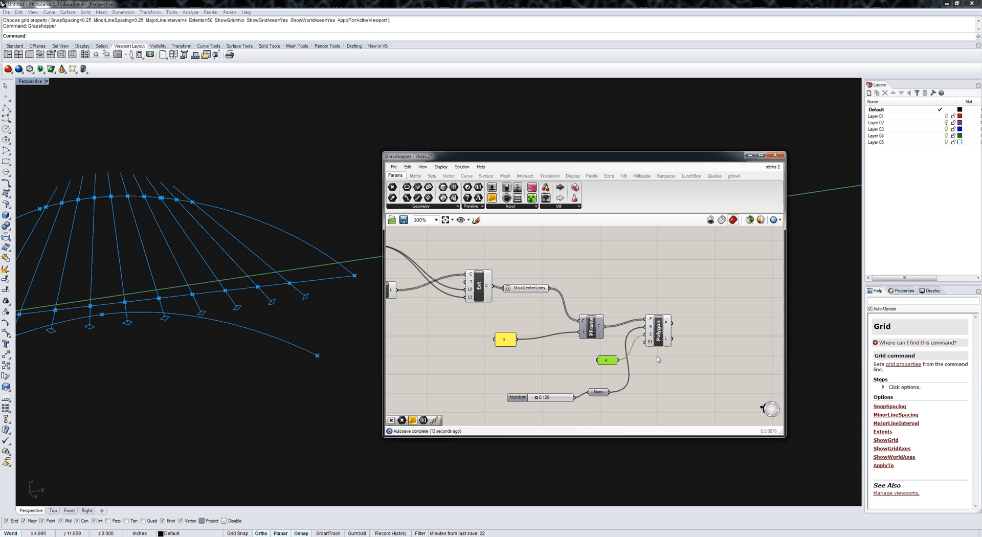
pyautogui.moveTo(665, 335); pyautogui.dragTo(685, 336)
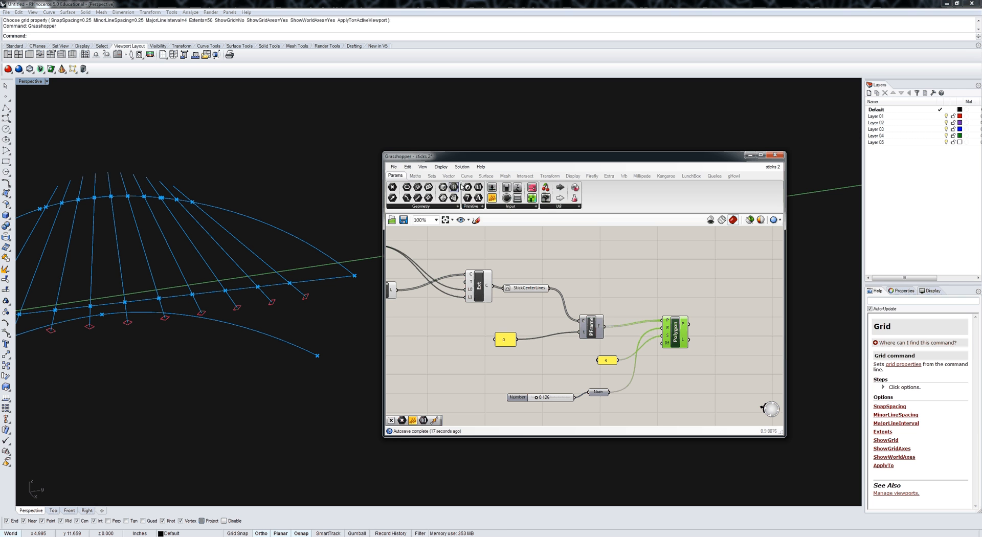
# Step: Add a Boundary Surfaces component beside the Polygon component and feed it the polygon curves from output P
pyautogui.scroll(-5, 462, 187)
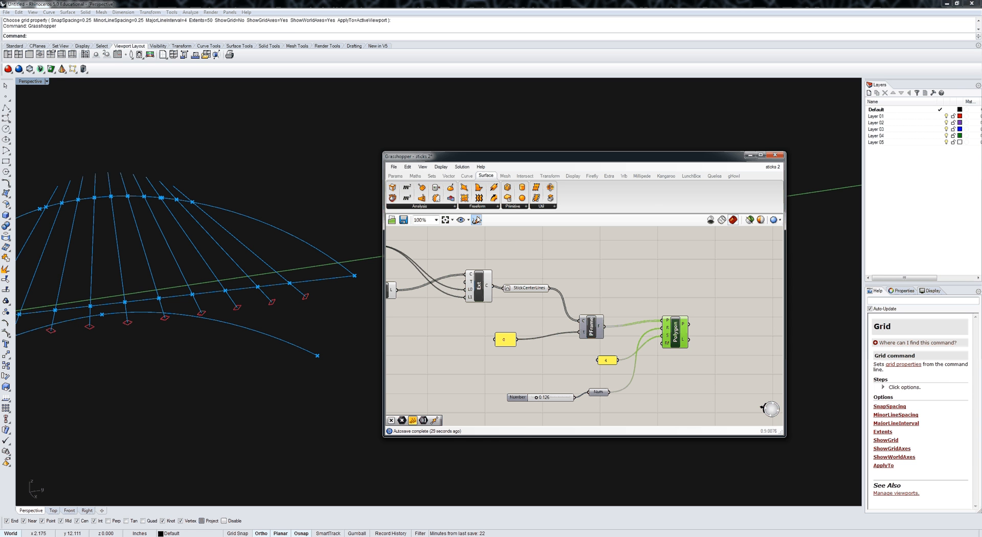
pyautogui.doubleClick(686, 284)
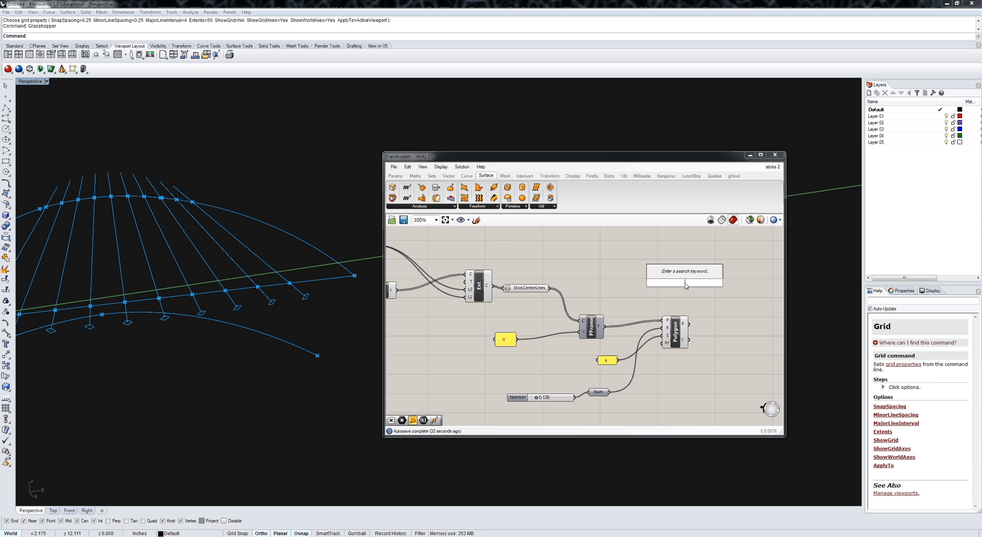
pyautogui.write('boun')
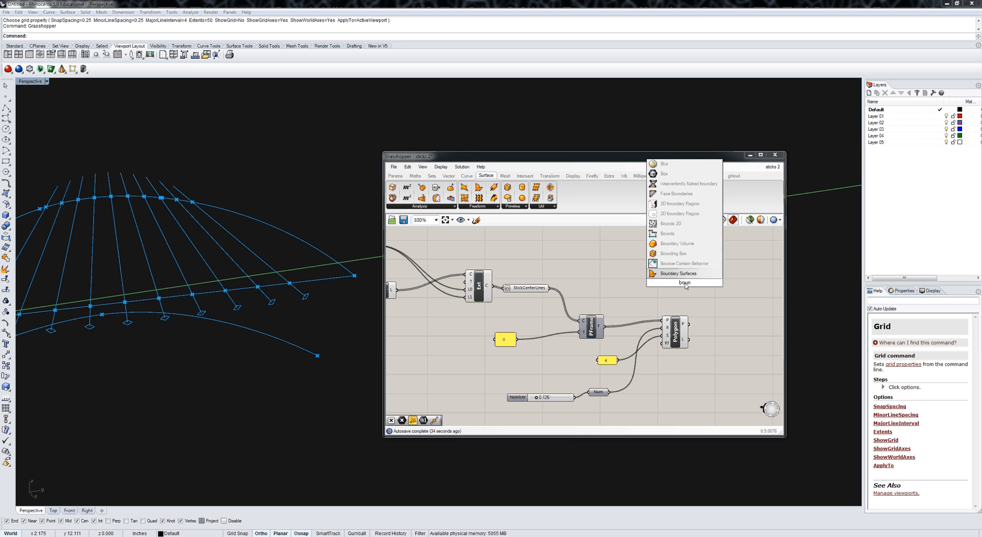
pyautogui.press('Return')
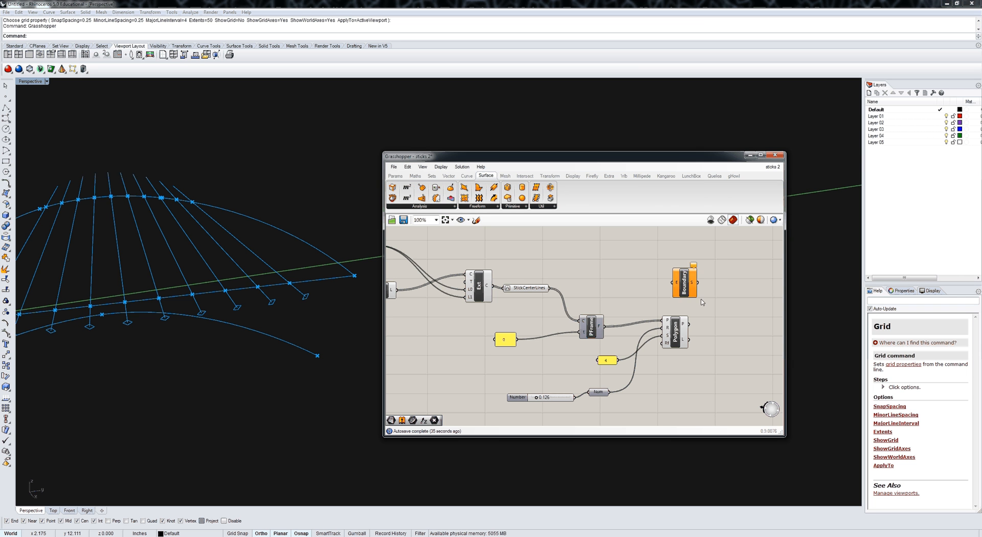
pyautogui.moveTo(688, 287); pyautogui.dragTo(724, 331)
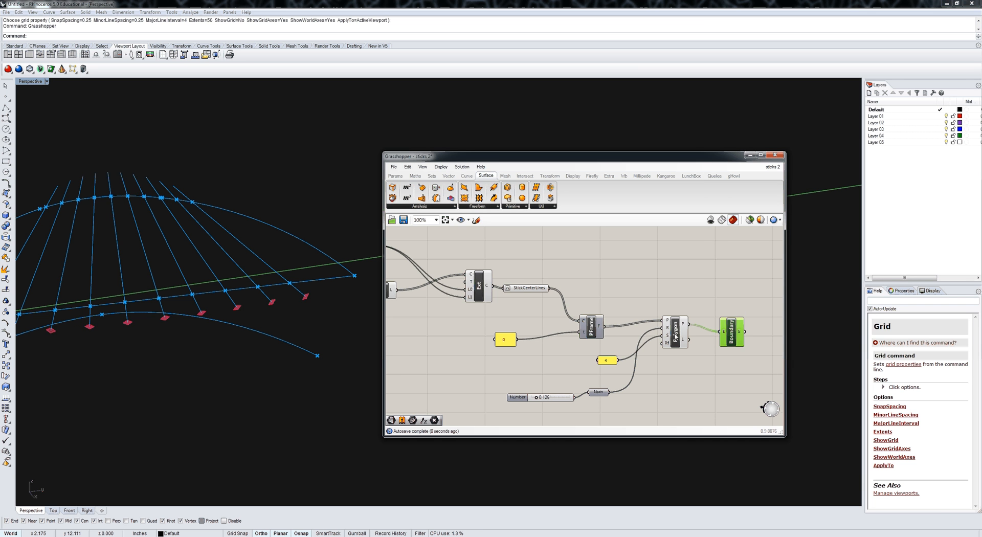
# Step: Turn off the preview of the Polygon component and shift the StickCenterLines parameter slightly away from the Extend component
pyautogui.click(675, 337)
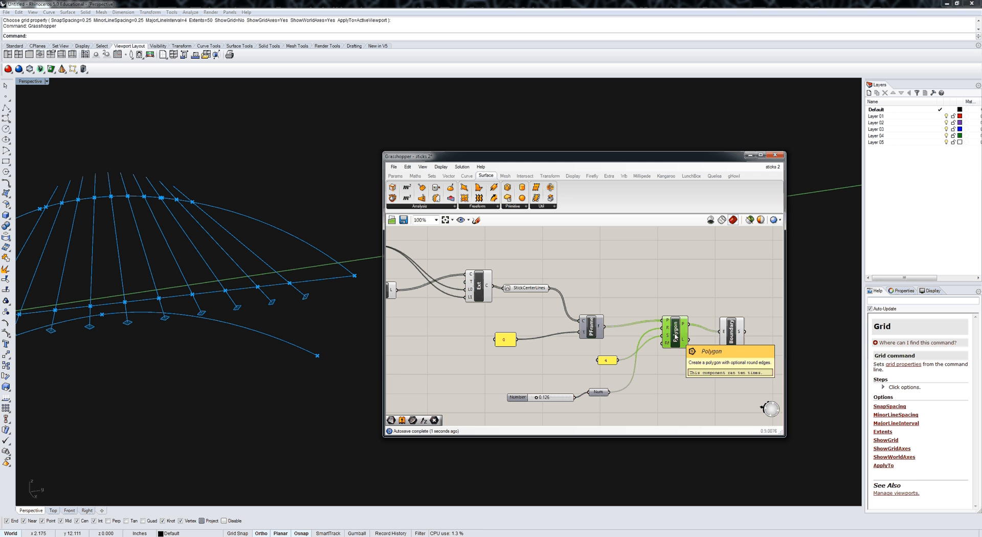
pyautogui.click(701, 301)
pyautogui.moveTo(530, 288); pyautogui.dragTo(537, 286)
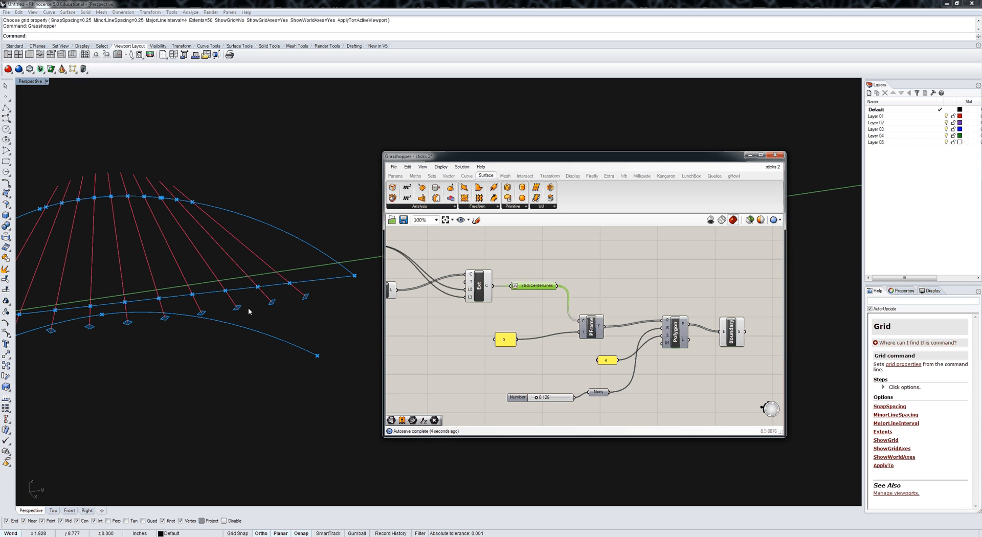
# Step: Add an End Points component and connect StickCenterLines to its curve input
pyautogui.click(466, 177)
pyautogui.click(439, 208)
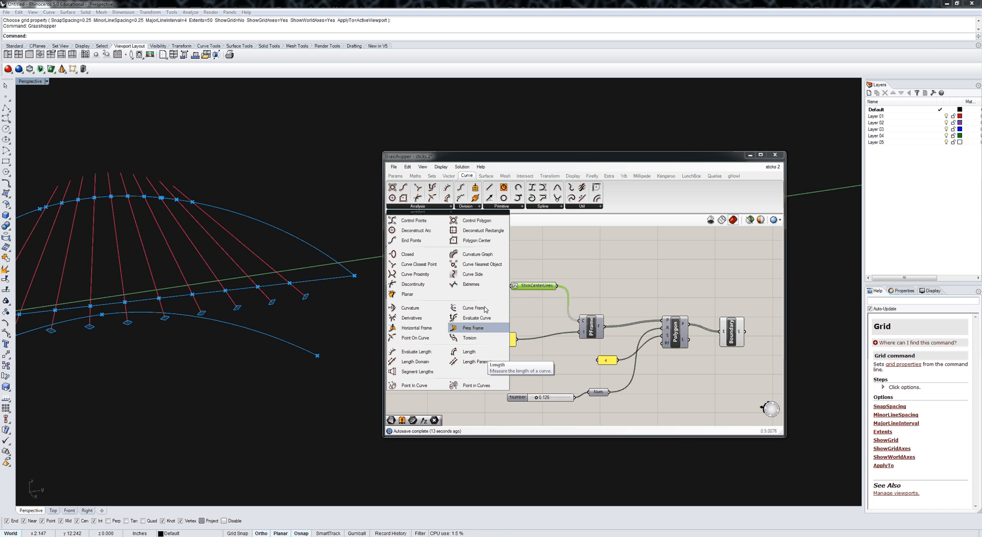
pyautogui.click(589, 207)
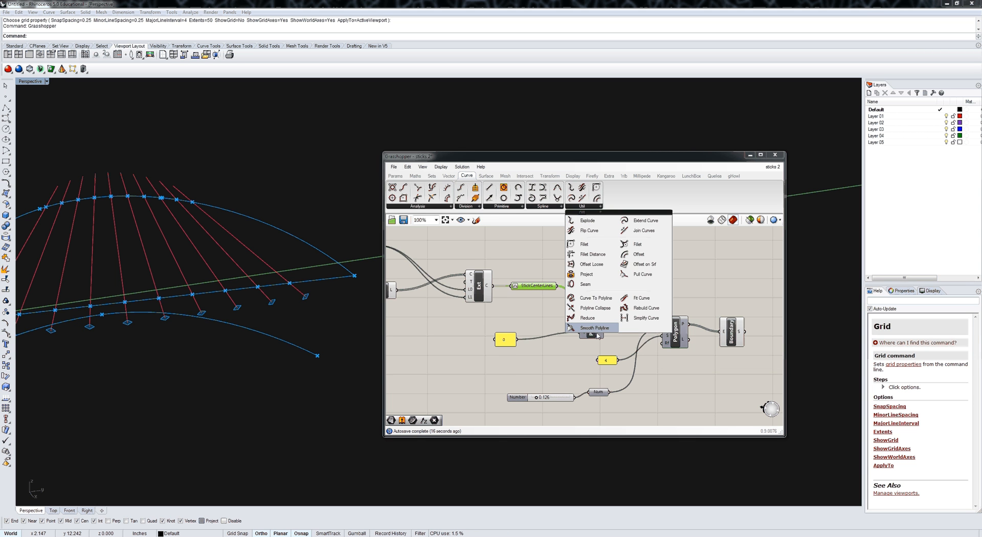
pyautogui.click(700, 287)
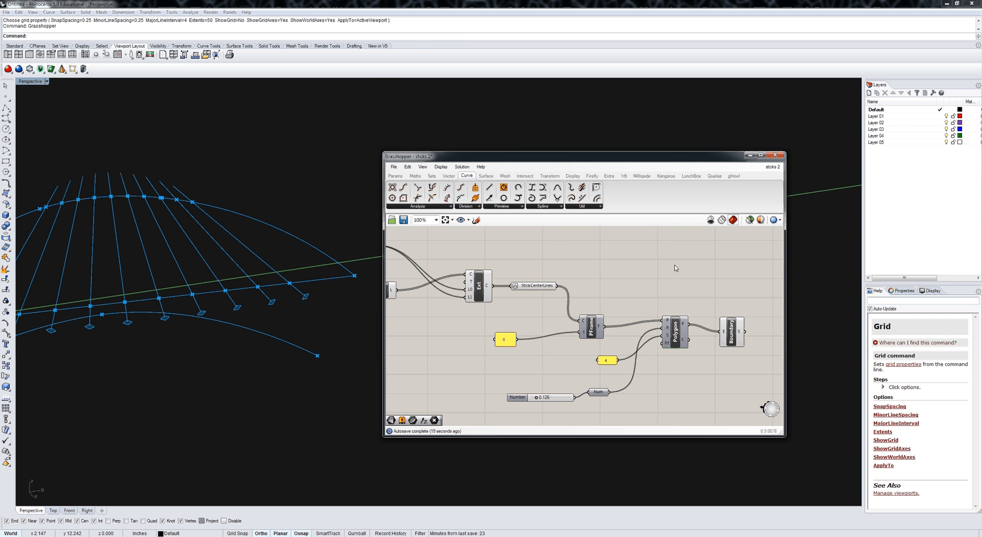
pyautogui.doubleClick(674, 265)
pyautogui.write('end')
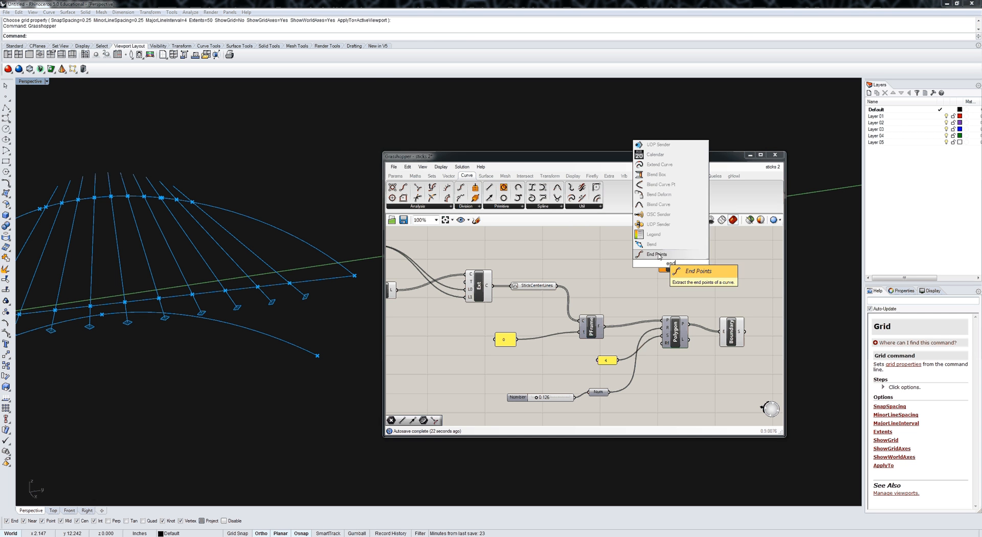
pyautogui.click(658, 255)
pyautogui.moveTo(558, 286); pyautogui.dragTo(644, 279)
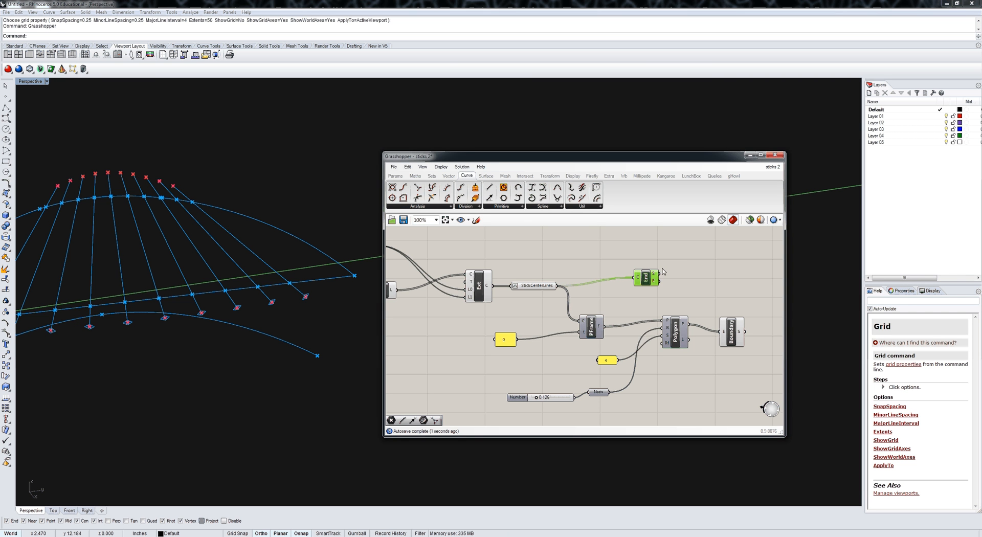
# Step: Add a Vector 2Pt component and wire the End Points' start and end outputs to its A and B inputs
pyautogui.click(449, 175)
pyautogui.click(542, 206)
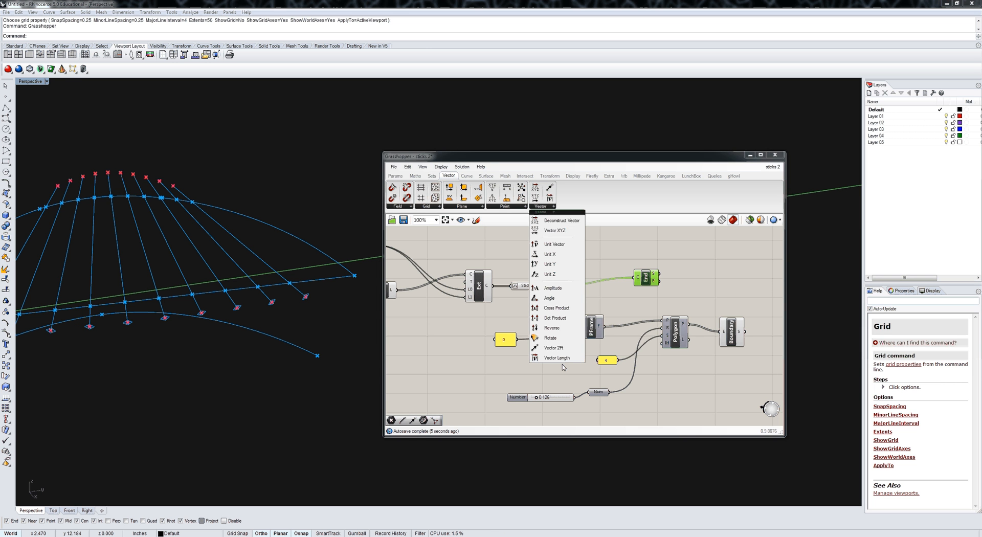
pyautogui.moveTo(558, 358); pyautogui.dragTo(699, 275)
pyautogui.moveTo(773, 311); pyautogui.dragTo(657, 307, button='right')
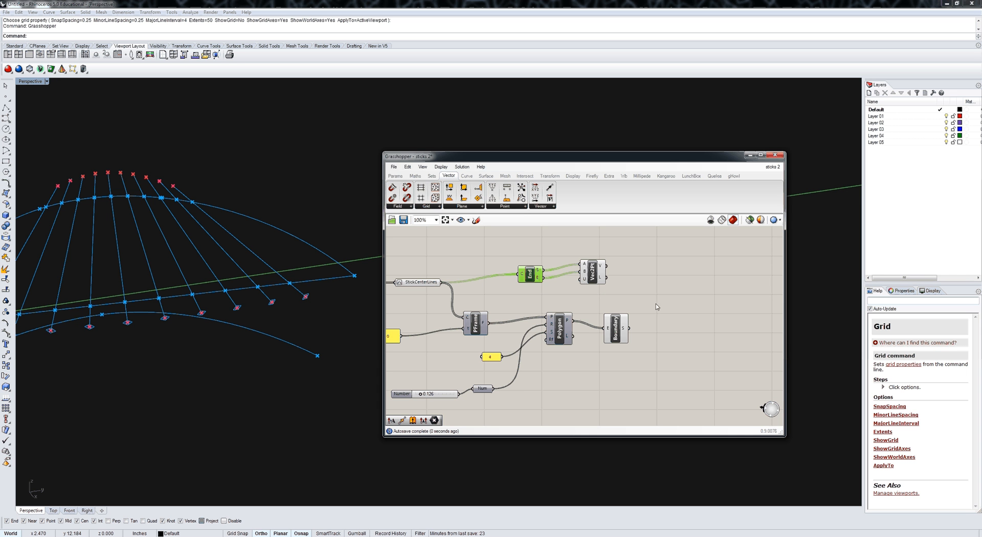
# Step: Add an Extrude component with the Boundary Surfaces output as its base and the Vector 2Pt vector as its direction
pyautogui.click(487, 177)
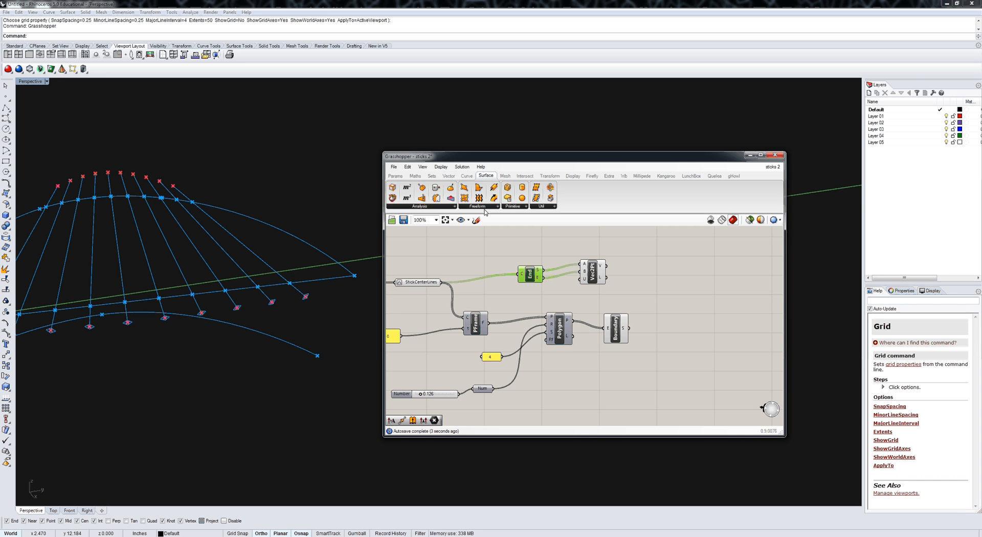
pyautogui.click(493, 208)
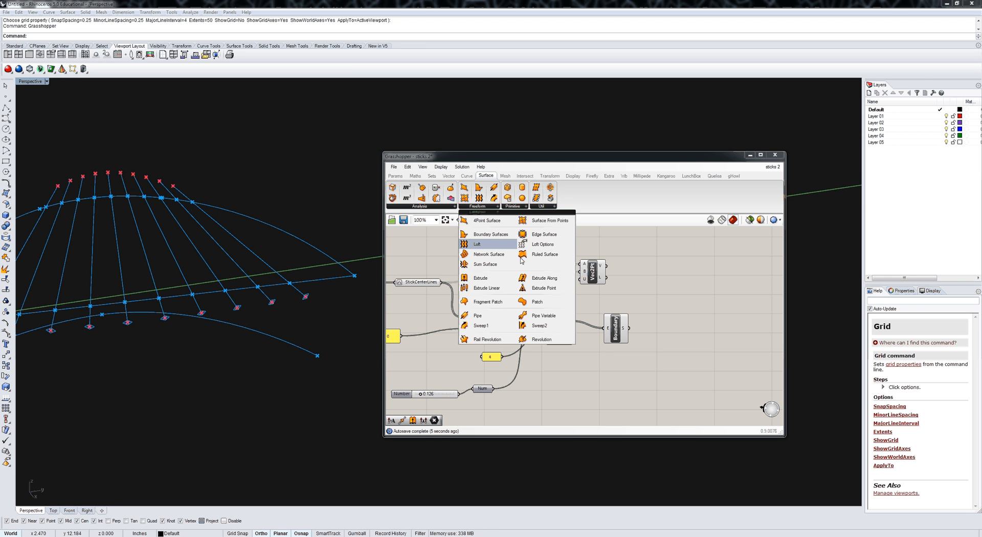
pyautogui.moveTo(489, 340); pyautogui.dragTo(695, 293)
pyautogui.moveTo(630, 332); pyautogui.dragTo(682, 289)
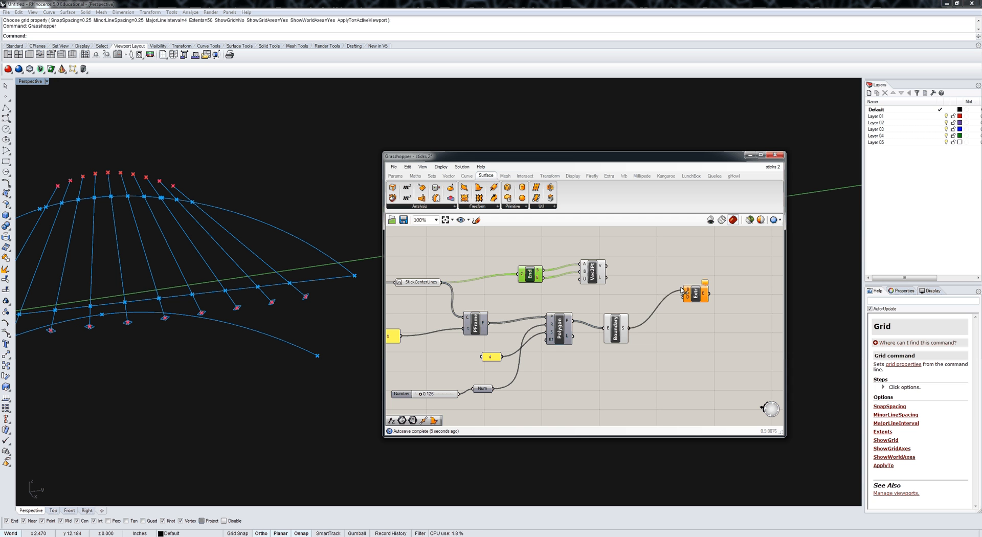
pyautogui.moveTo(607, 266); pyautogui.dragTo(686, 298)
pyautogui.click(663, 319)
pyautogui.moveTo(580, 294); pyautogui.dragTo(613, 302, button='right')
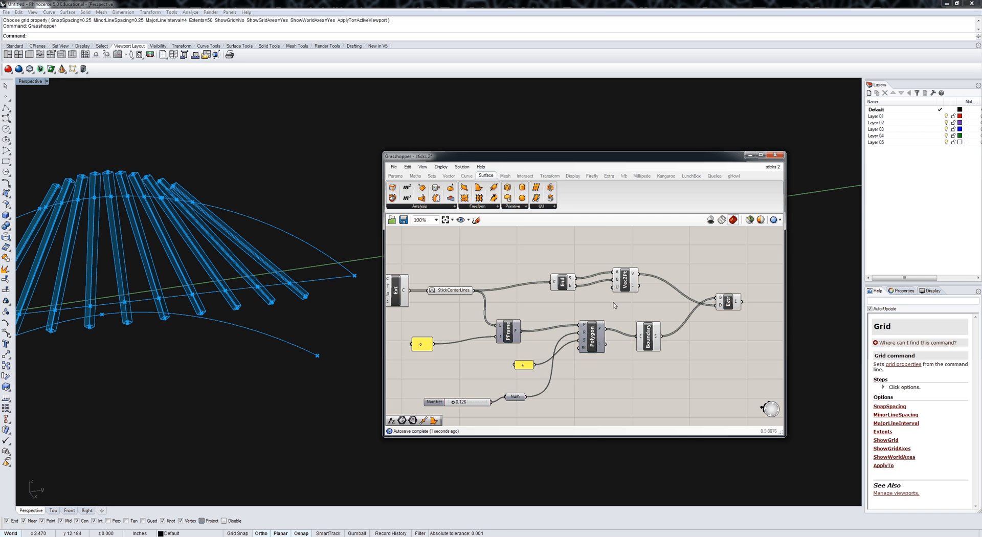
# Step: Thin the extruded sticks by setting the polygon radius slider to 0.068
pyautogui.moveTo(197, 197); pyautogui.dragTo(220, 268, button='right')
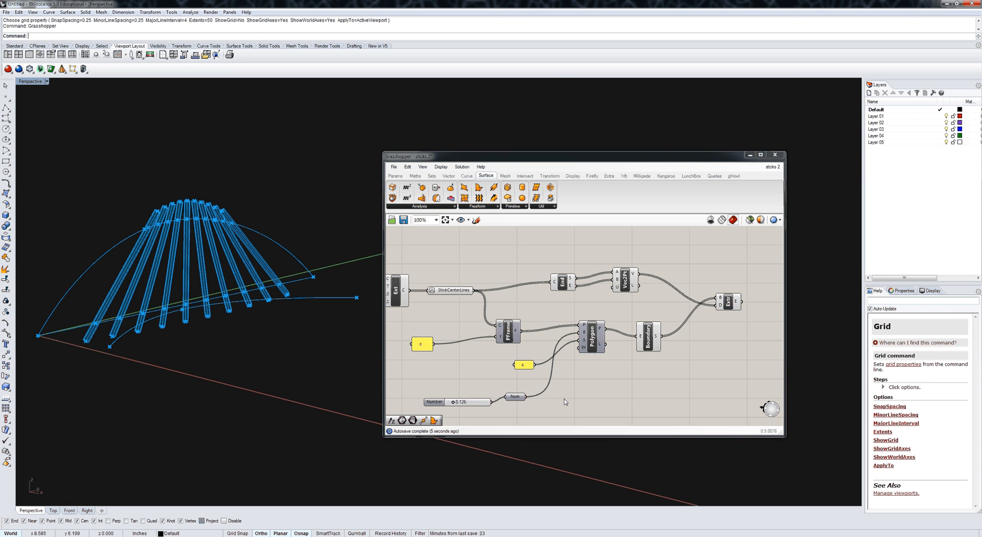
pyautogui.scroll(2, 564, 399)
pyautogui.scroll(4, 493, 392)
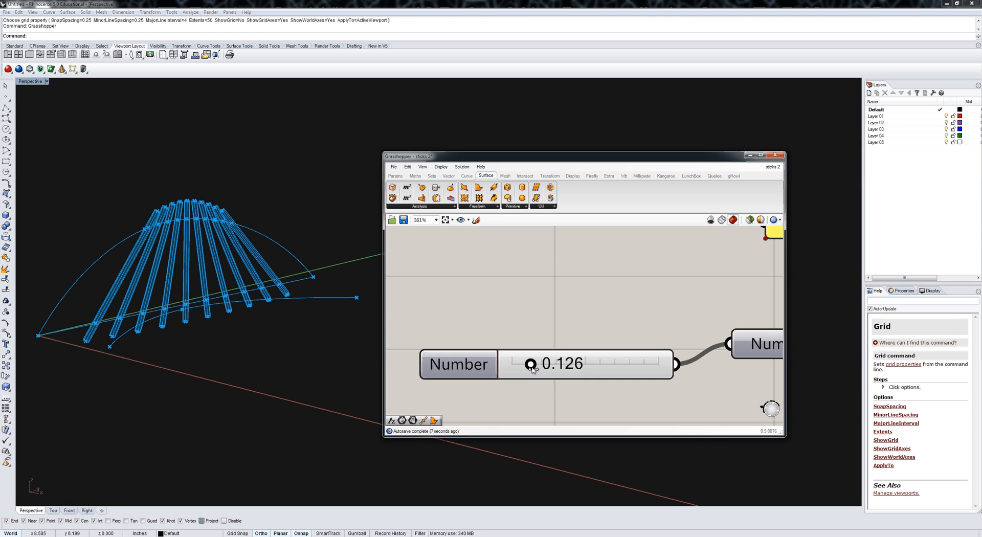
pyautogui.moveTo(531, 366); pyautogui.dragTo(524, 369)
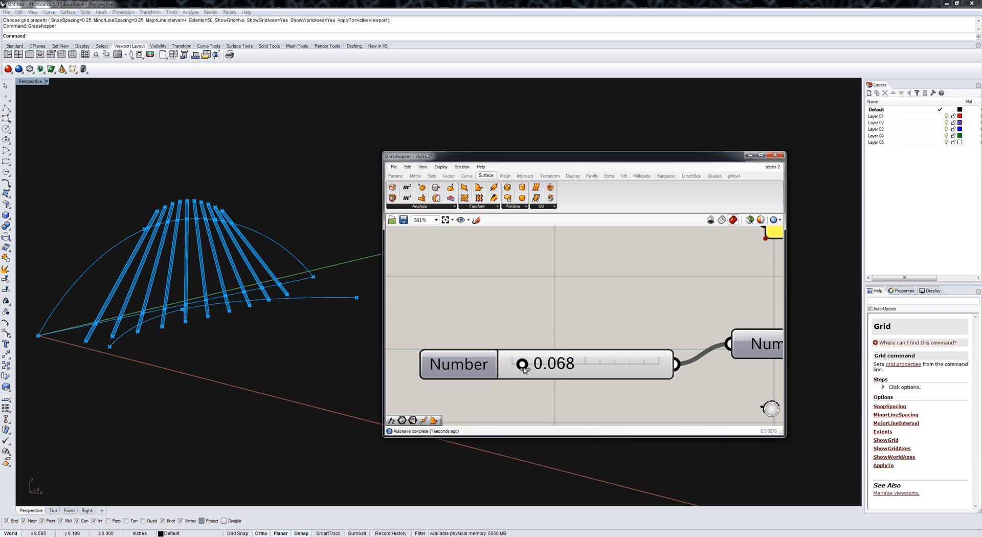
# Step: Slightly increase the minimum parameter slider of the domain that places the stick ends along Wire1
pyautogui.scroll(-9, 513, 296)
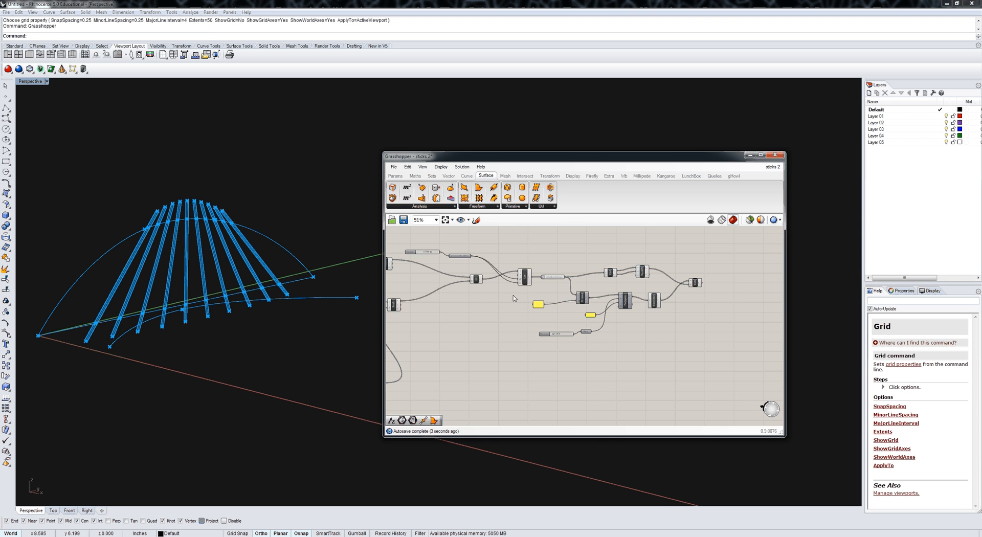
pyautogui.moveTo(514, 296); pyautogui.dragTo(752, 346, button='right')
pyautogui.scroll(2, 482, 266)
pyautogui.moveTo(482, 266); pyautogui.dragTo(499, 275, button='right')
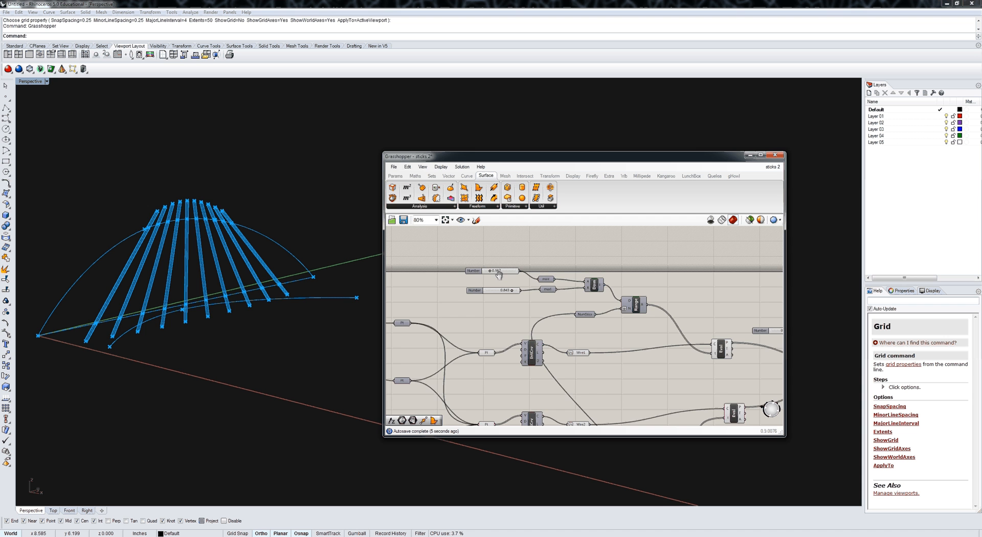
pyautogui.scroll(5, 499, 274)
pyautogui.moveTo(536, 282); pyautogui.dragTo(540, 284)
# Step: Widen the Wire2 domain by setting its mint slider to 0.138 and its maxt slider to 0.813
pyautogui.scroll(-7, 571, 389)
pyautogui.scroll(1, 570, 394)
pyautogui.moveTo(569, 397); pyautogui.dragTo(544, 289, button='right')
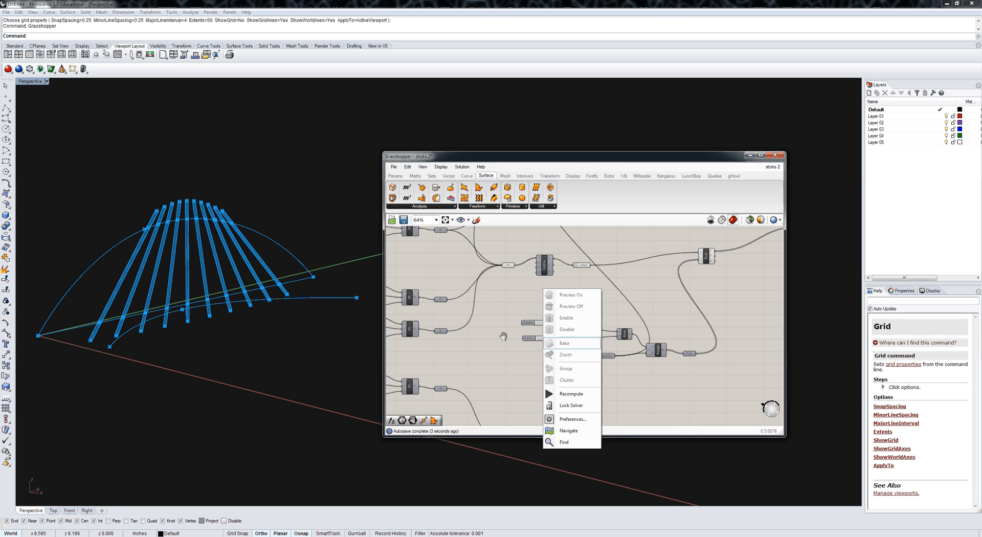
pyautogui.scroll(5, 544, 326)
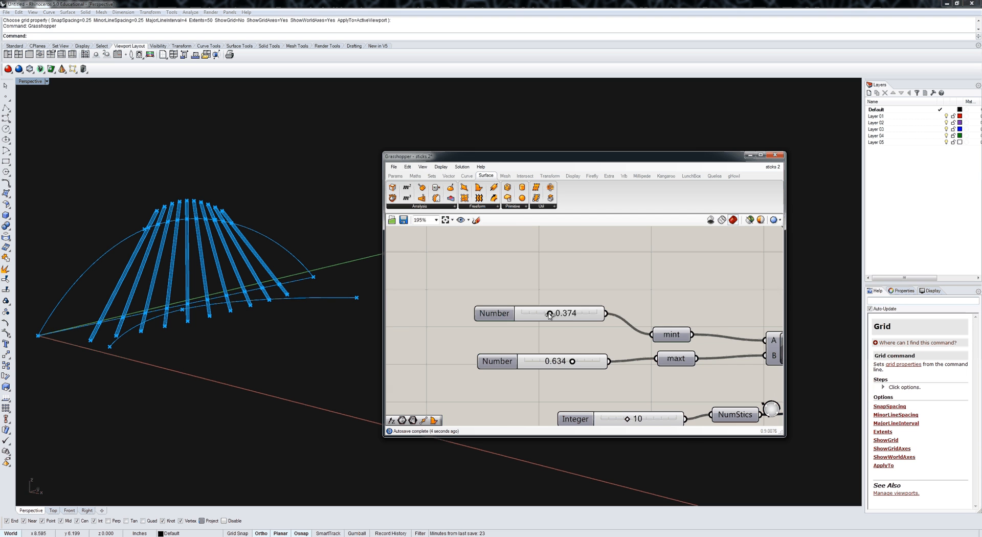
pyautogui.moveTo(550, 315); pyautogui.dragTo(534, 314)
pyautogui.moveTo(572, 361); pyautogui.dragTo(586, 365)
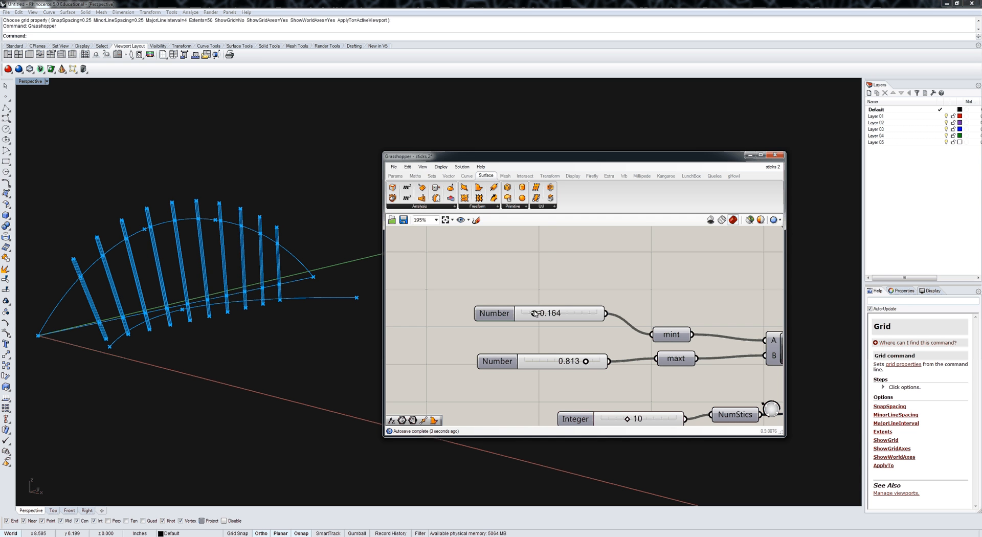
pyautogui.moveTo(535, 313); pyautogui.dragTo(533, 314)
# Step: Set the integer slider feeding NumStics to 16
pyautogui.moveTo(636, 422); pyautogui.dragTo(590, 352, button='right')
pyautogui.scroll(1, 591, 351)
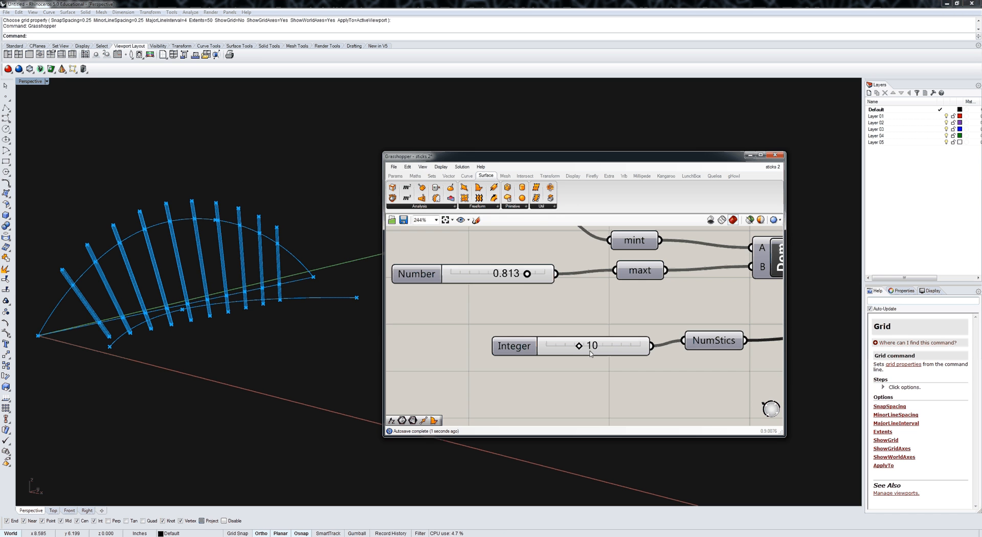
pyautogui.moveTo(583, 348); pyautogui.dragTo(604, 349)
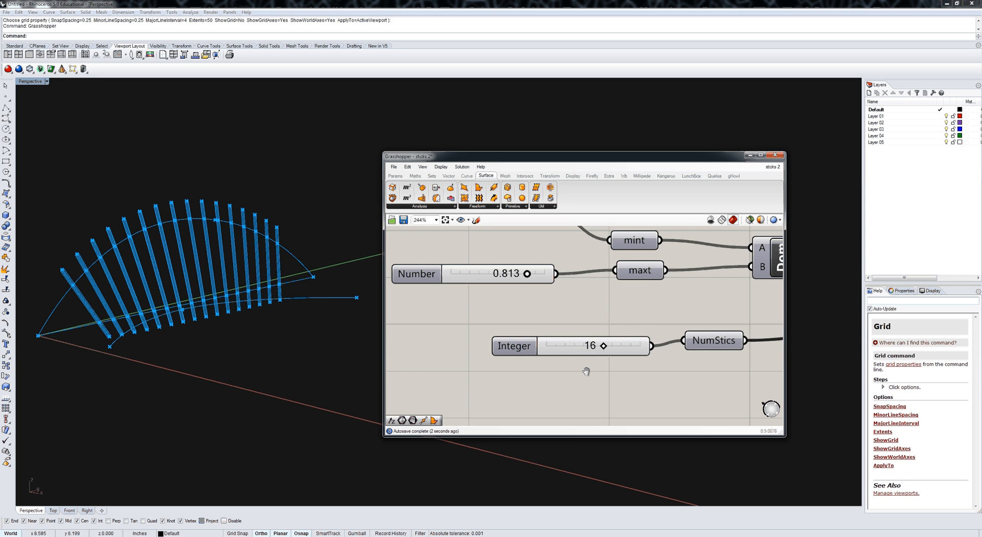
# Step: Examine the extruded sticks and their wires from several angles in the Perspective viewport
pyautogui.scroll(-6, 563, 353)
pyautogui.scroll(-4, 557, 346)
pyautogui.moveTo(184, 307); pyautogui.dragTo(209, 296, button='right')
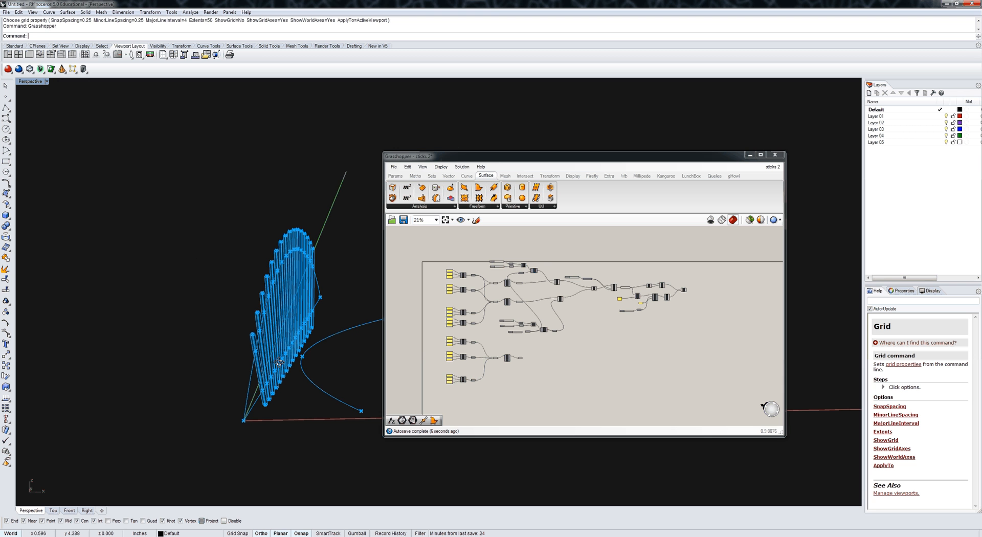
pyautogui.moveTo(280, 362); pyautogui.dragTo(253, 378, button='right')
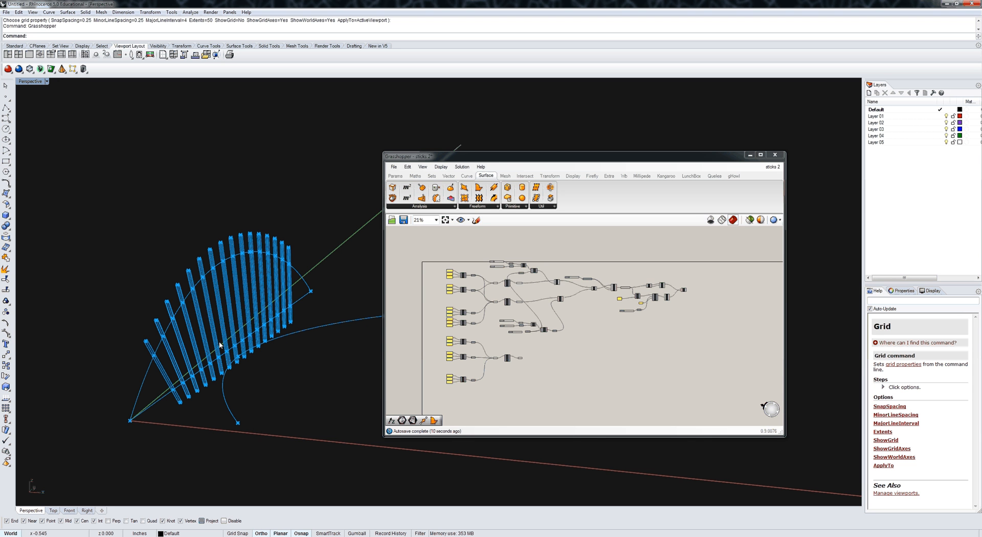
pyautogui.moveTo(232, 401); pyautogui.dragTo(190, 435, button='right')
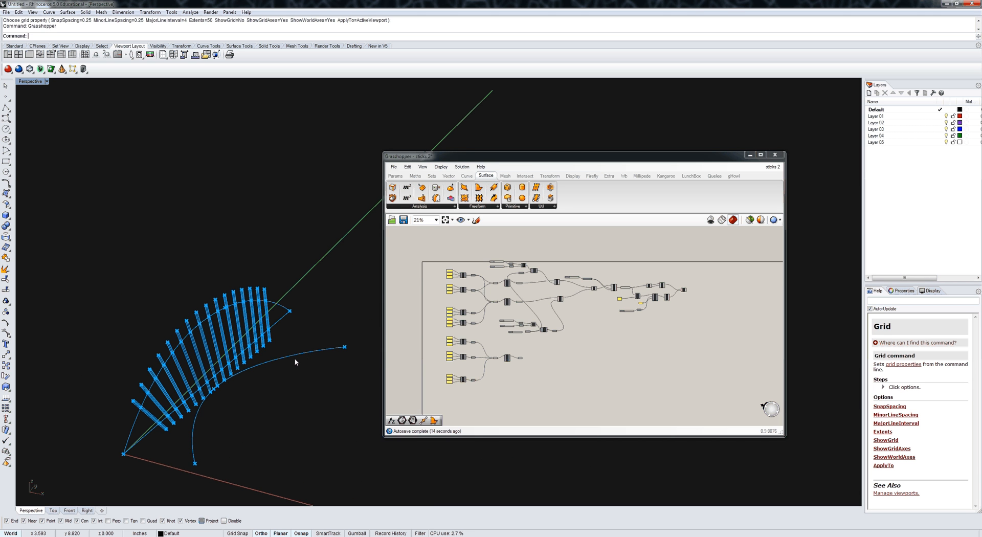
# Step: Move Wire2's Range component farther from its Domain component and shift the NumStics parameter slightly toward its slider
pyautogui.moveTo(563, 351); pyautogui.dragTo(563, 366, button='right')
pyautogui.scroll(4, 533, 348)
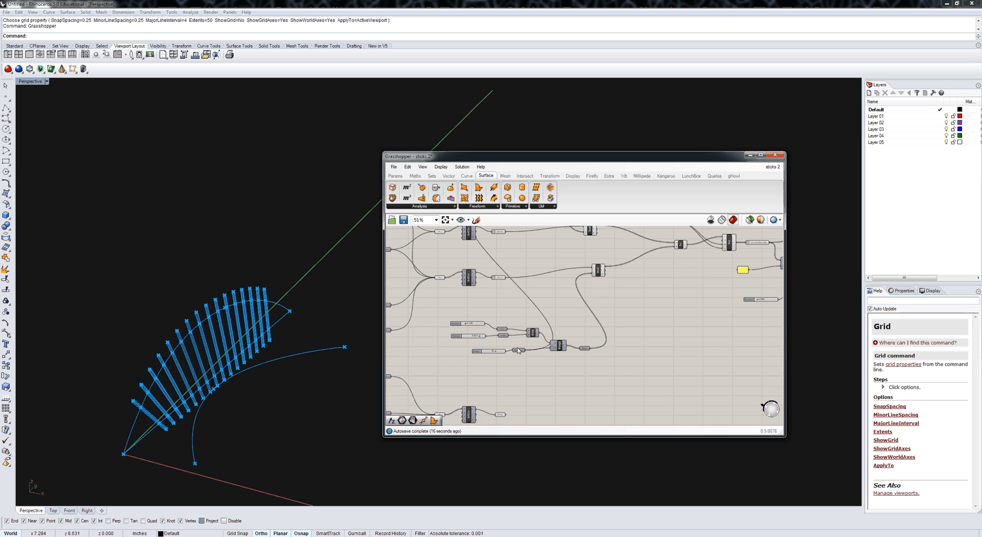
pyautogui.scroll(2, 529, 340)
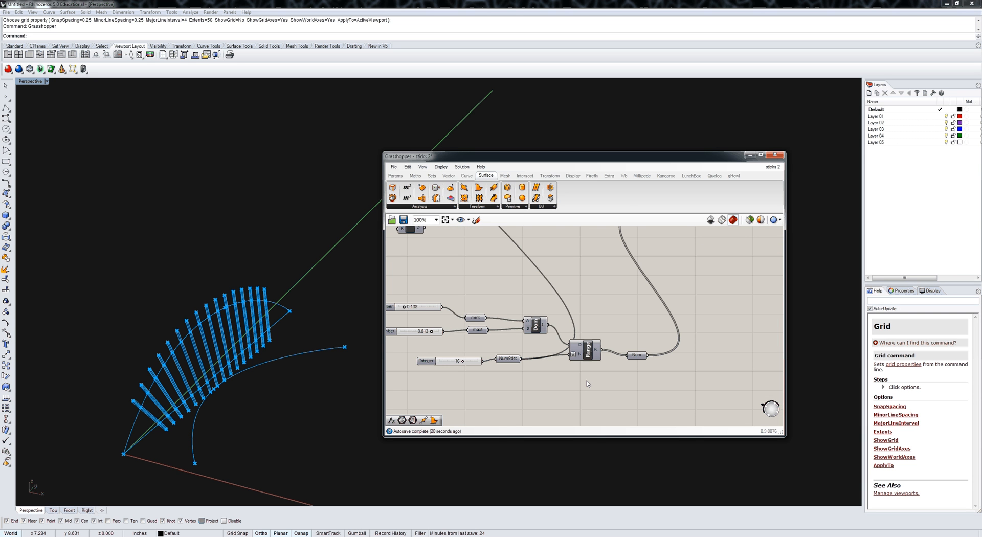
pyautogui.moveTo(588, 350); pyautogui.dragTo(597, 350)
pyautogui.moveTo(511, 361); pyautogui.dragTo(507, 362)
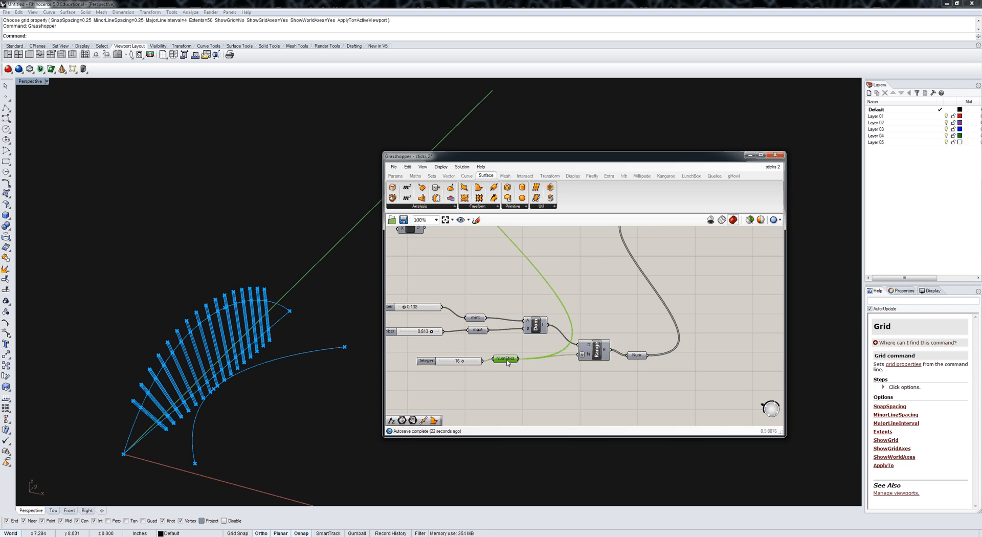
pyautogui.scroll(-2, 556, 353)
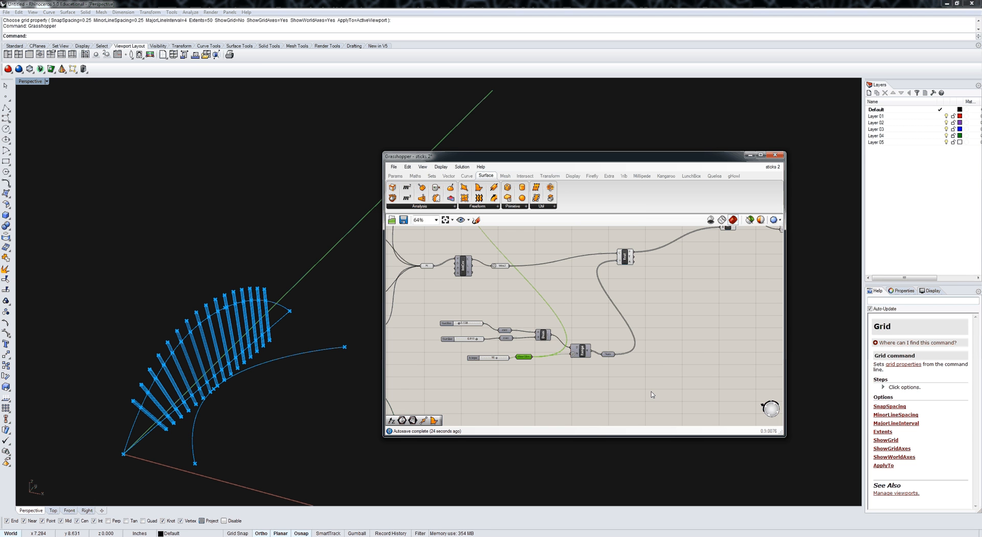
# Step: Duplicate Wire2's mint and maxt sliders, Domain, NumStics, Range and Num components without the integer slider, placing the copy below Wire3
pyautogui.moveTo(651, 390); pyautogui.dragTo(520, 326)
pyautogui.keyDown('shift'); pyautogui.moveTo(526, 301); pyautogui.dragTo(469, 343); pyautogui.keyUp('shift')
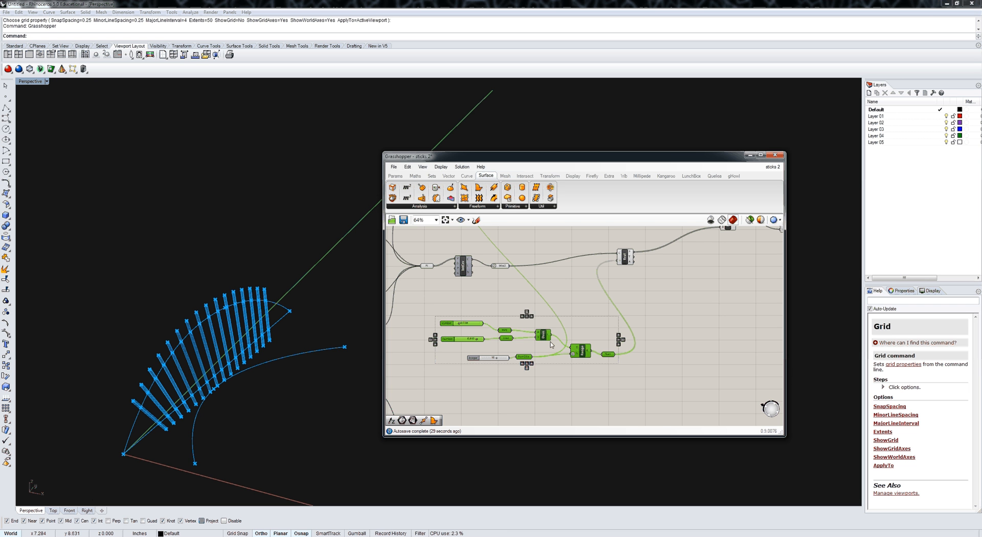
pyautogui.scroll(-3, 552, 345)
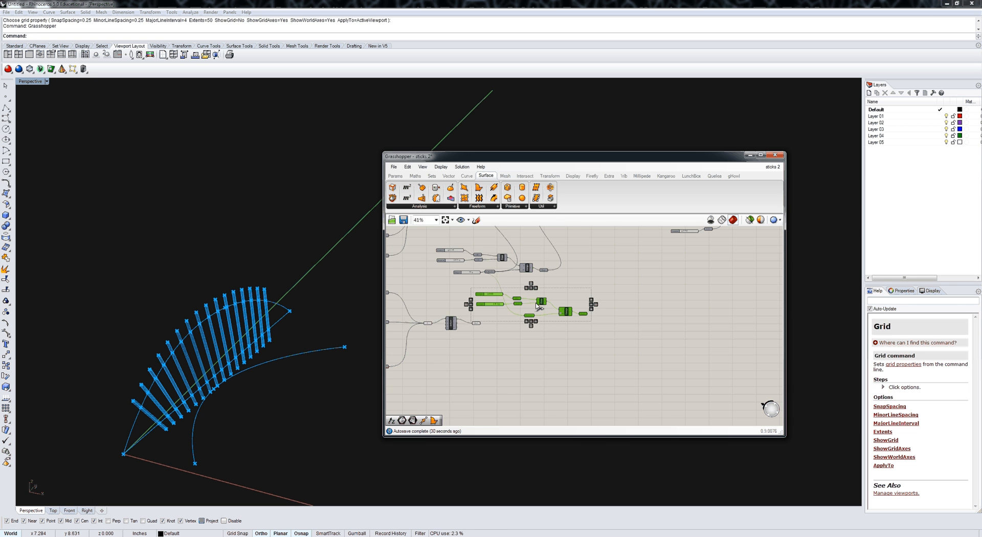
pyautogui.moveTo(565, 313); pyautogui.dragTo(560, 378)
pyautogui.click(574, 330)
pyautogui.scroll(2, 525, 364)
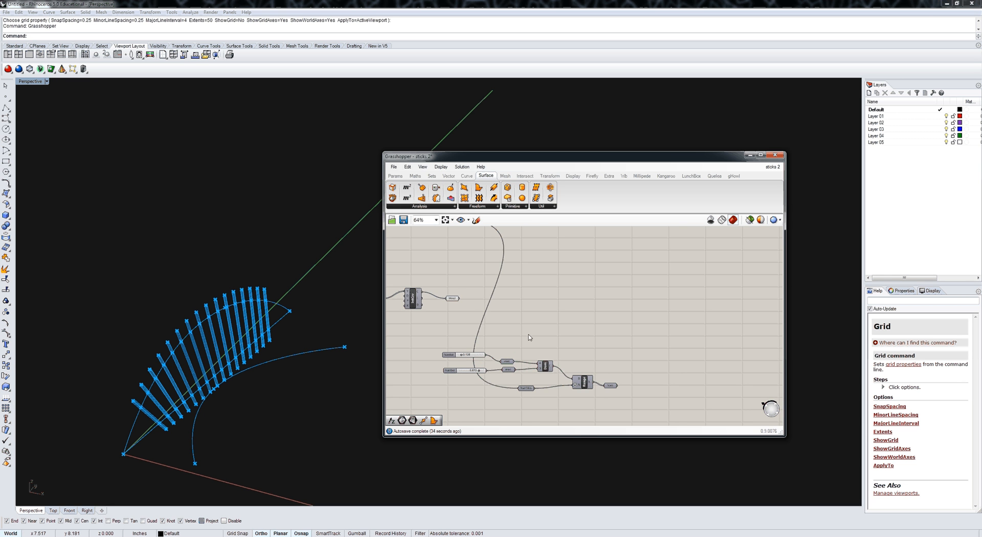
# Step: Duplicate Wire2's Evaluate Curve component beside Wire3 and connect Wire3 to the copy's curve input
pyautogui.scroll(1, 485, 335)
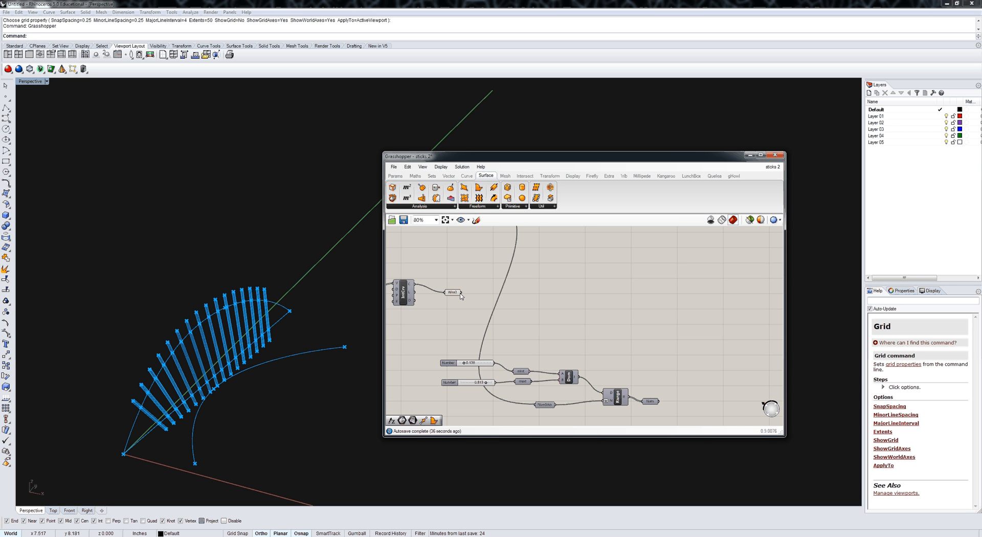
pyautogui.scroll(-2, 591, 287)
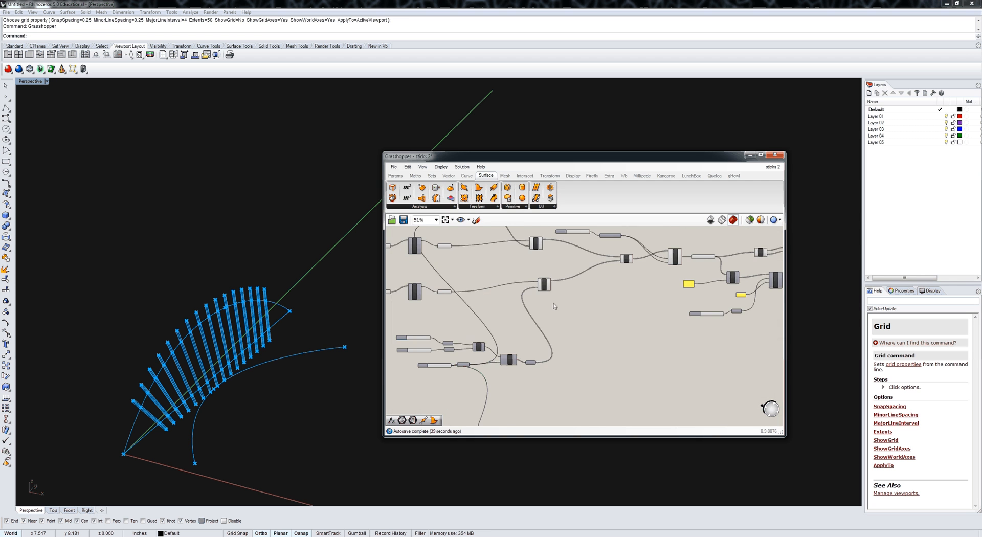
pyautogui.scroll(3, 554, 306)
pyautogui.click(543, 279)
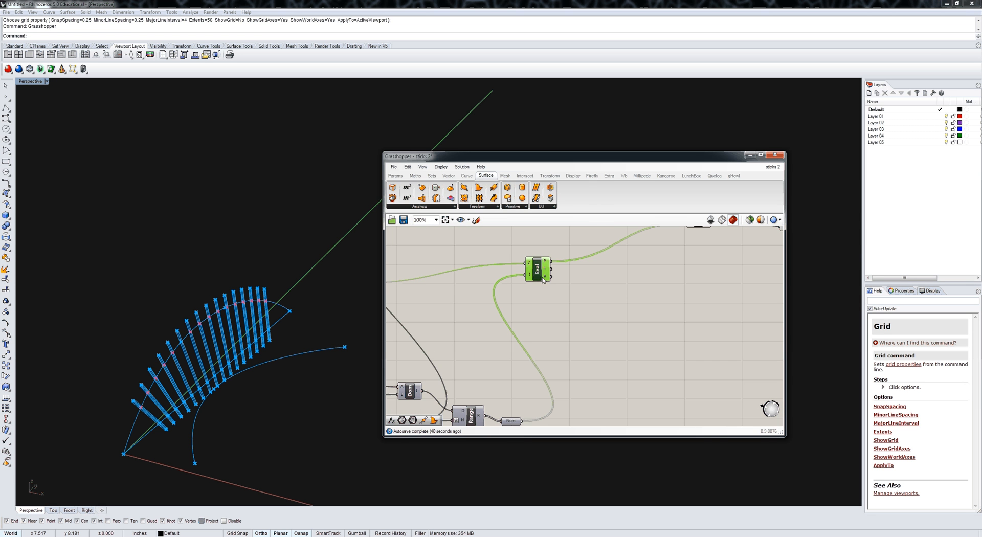
pyautogui.moveTo(543, 279); pyautogui.dragTo(414, 352)
pyautogui.scroll(-3, 542, 276)
pyautogui.scroll(2, 422, 355)
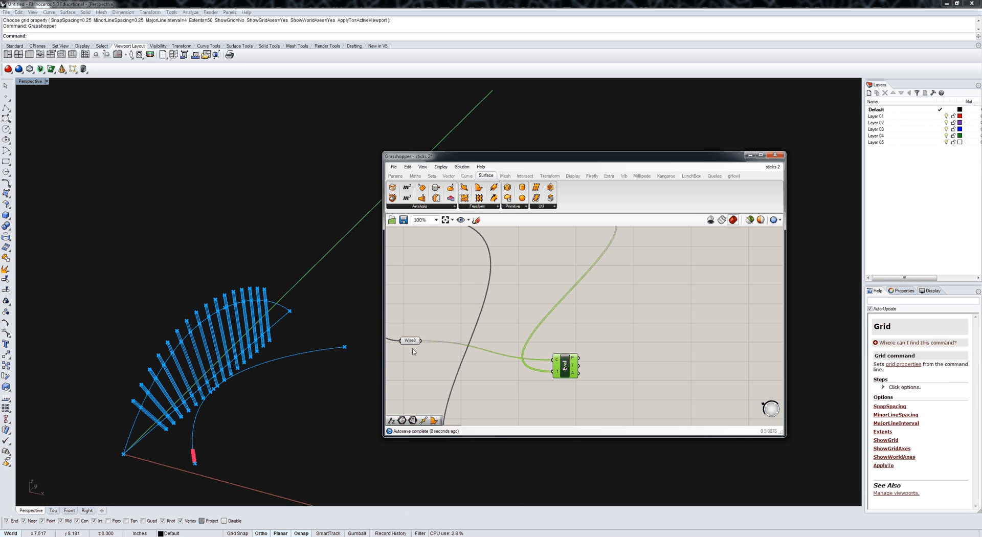
# Step: Reparameterize Wire3, feed the copied Num parameter into its Evaluate Curve parameter input, and place that component beside Num
pyautogui.rightClick(412, 341)
pyautogui.click(441, 447)
pyautogui.scroll(-2, 527, 382)
pyautogui.moveTo(527, 383); pyautogui.dragTo(508, 318, button='right')
pyautogui.moveTo(533, 307); pyautogui.dragTo(623, 348)
pyautogui.scroll(2, 612, 376)
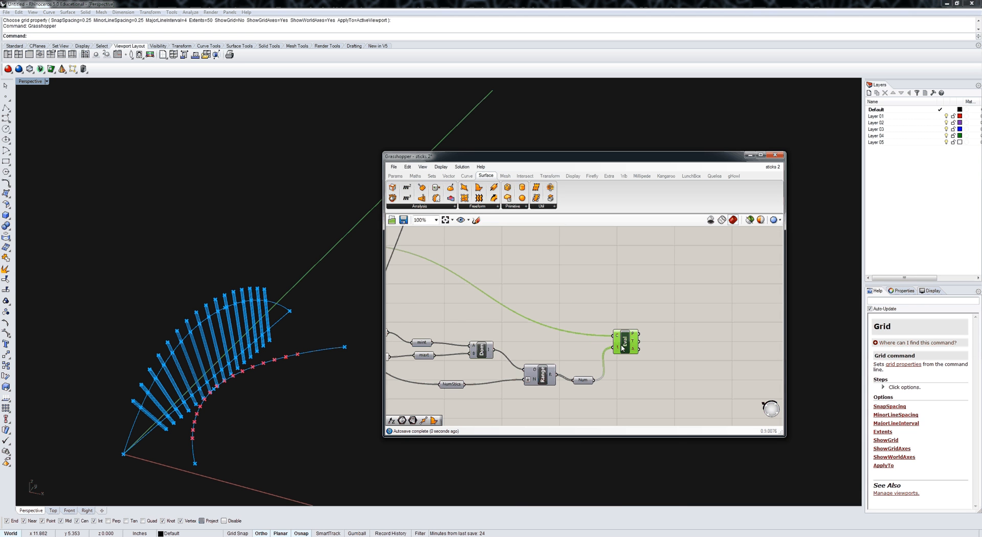
# Step: Move Wire3's NumStics parameter slightly farther down, below its Range component
pyautogui.rightClick(622, 355)
pyautogui.moveTo(426, 361); pyautogui.dragTo(521, 345, button='right')
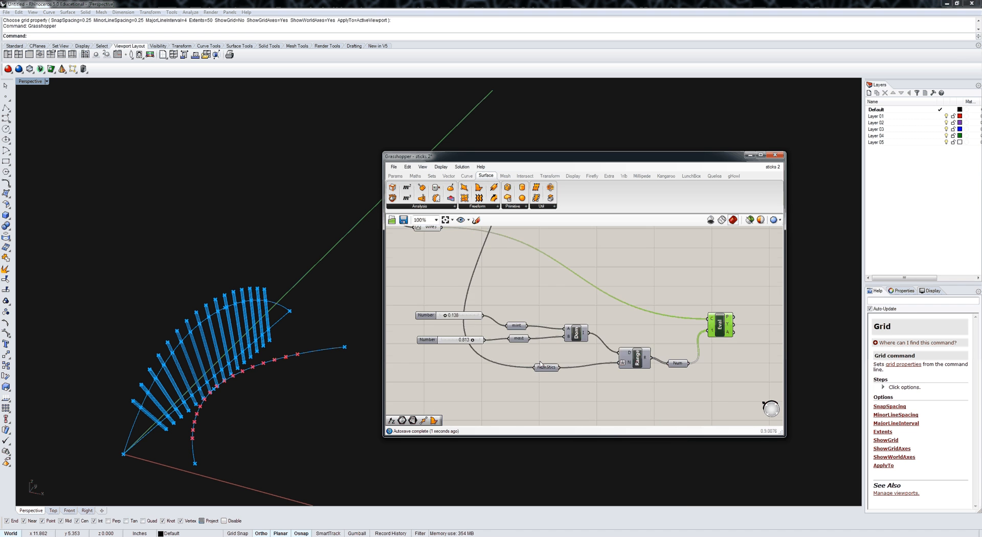
pyautogui.scroll(-2, 541, 364)
pyautogui.moveTo(543, 366); pyautogui.dragTo(567, 385)
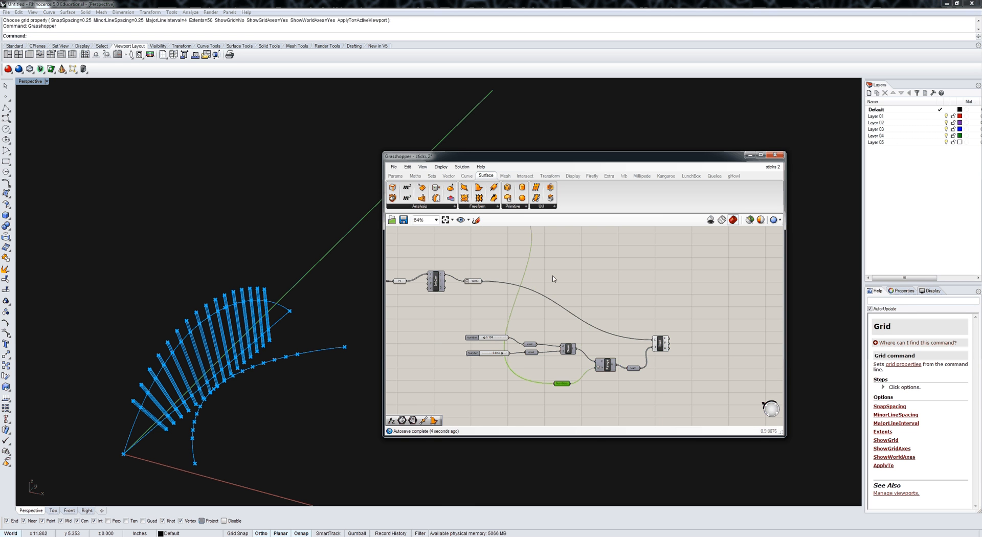
# Step: Duplicate the Line component that joins the Wire1 and Wire2 points, placing the copy below the original
pyautogui.scroll(-1, 519, 297)
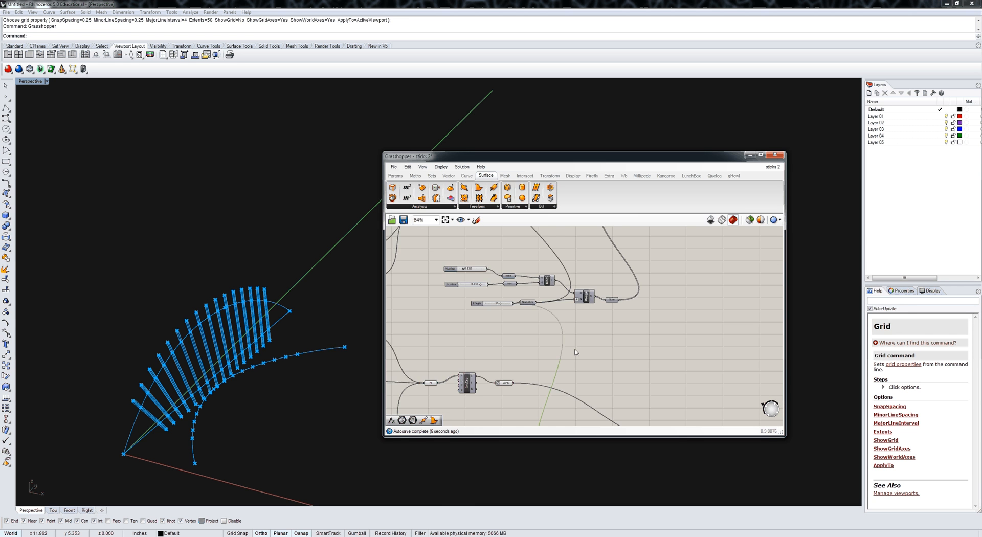
pyautogui.scroll(1, 575, 349)
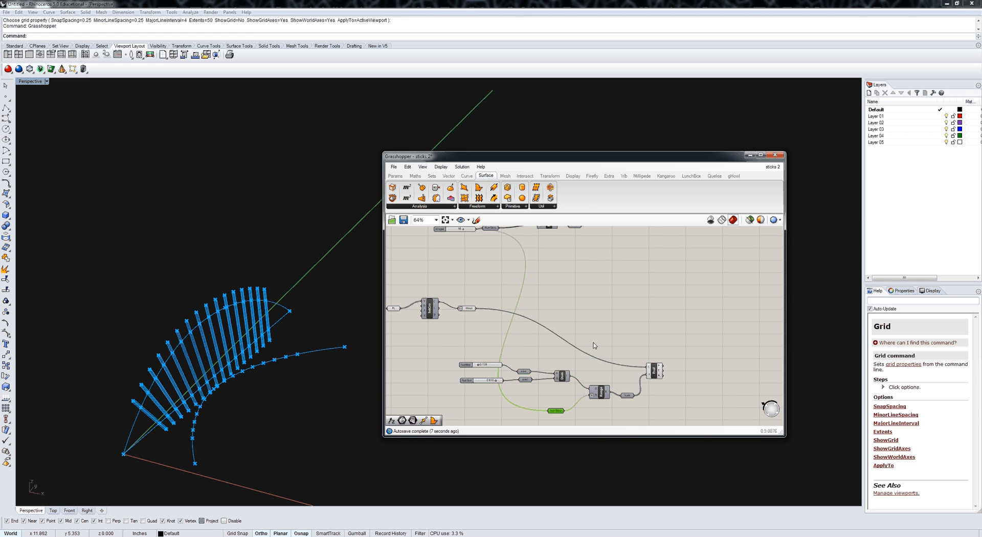
pyautogui.moveTo(606, 321); pyautogui.dragTo(611, 350, button='right')
pyautogui.scroll(-2, 611, 350)
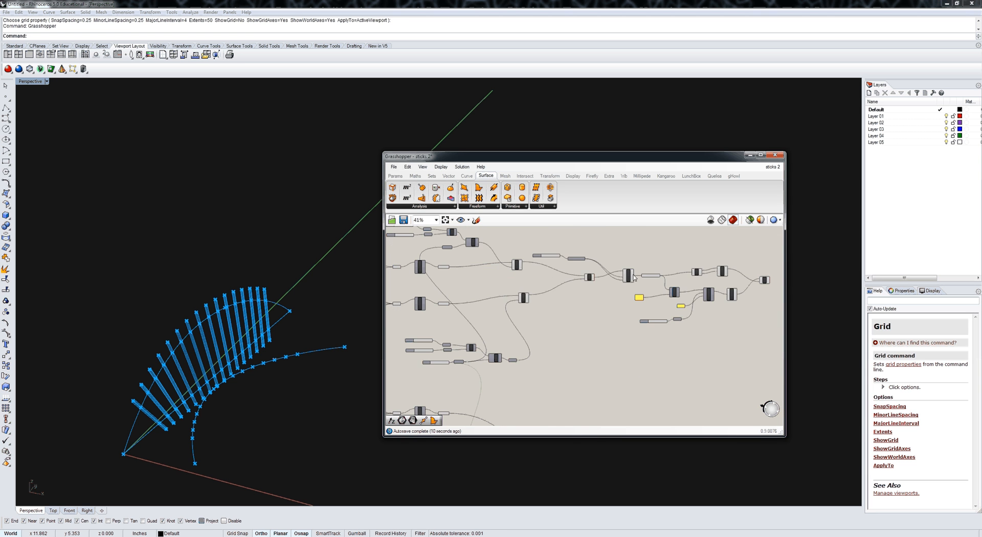
pyautogui.scroll(3, 634, 278)
pyautogui.scroll(-2, 605, 308)
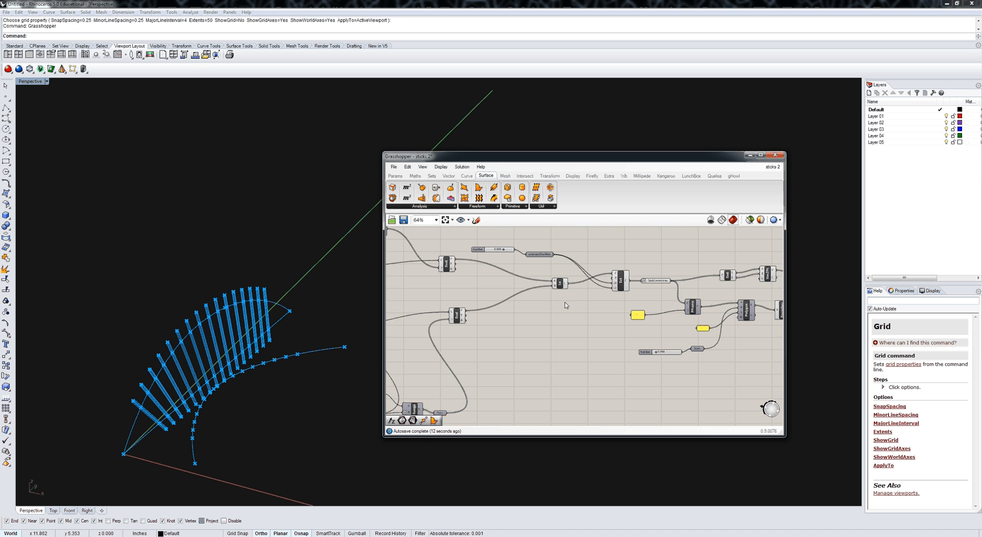
pyautogui.click(560, 285)
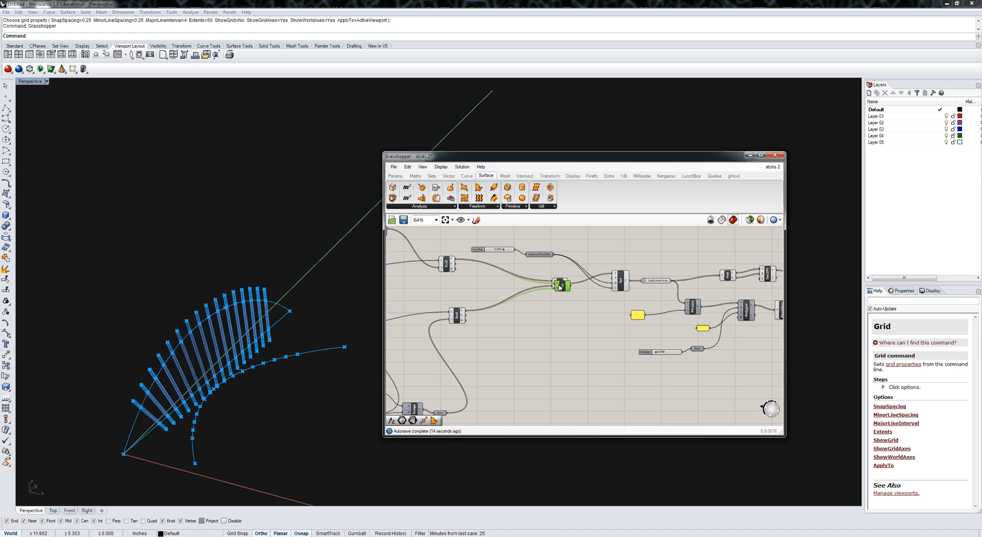
pyautogui.keyDown('alt'); pyautogui.moveTo(561, 286); pyautogui.dragTo(550, 349); pyautogui.keyUp('alt')
pyautogui.scroll(1, 470, 277)
# Step: Connect Wire2's evaluated points to the copied Line's start input and Wire3's to its end input, placing it beside Wire3's Evaluate Curve
pyautogui.click(447, 264)
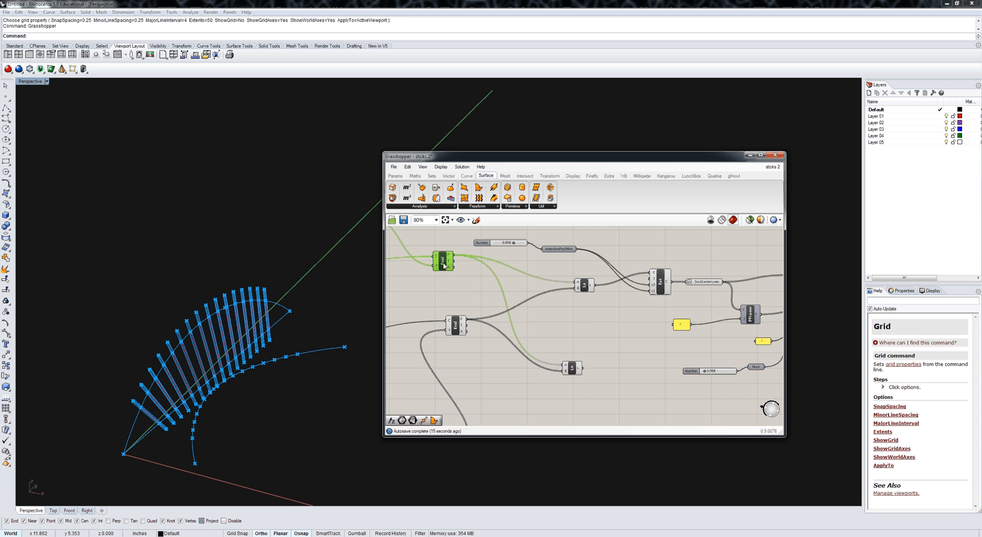
pyautogui.click(431, 299)
pyautogui.click(450, 267)
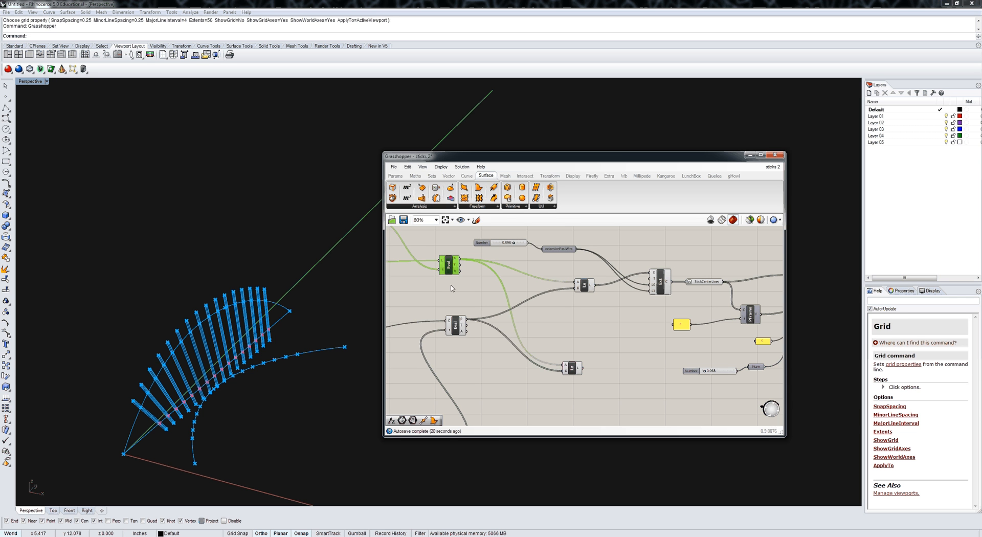
pyautogui.click(456, 324)
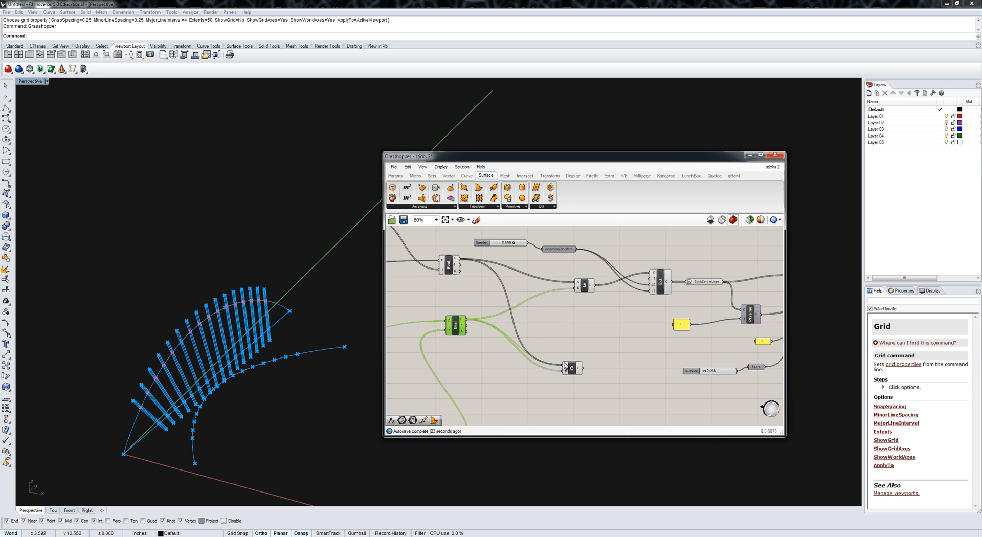
pyautogui.moveTo(566, 366); pyautogui.dragTo(532, 307, button='right')
pyautogui.scroll(-3, 532, 307)
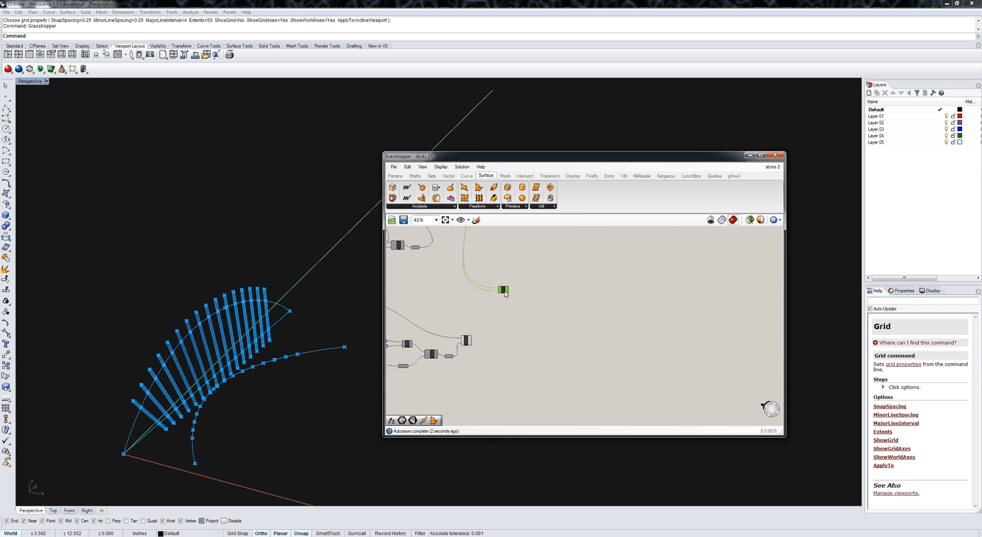
pyautogui.scroll(4, 505, 294)
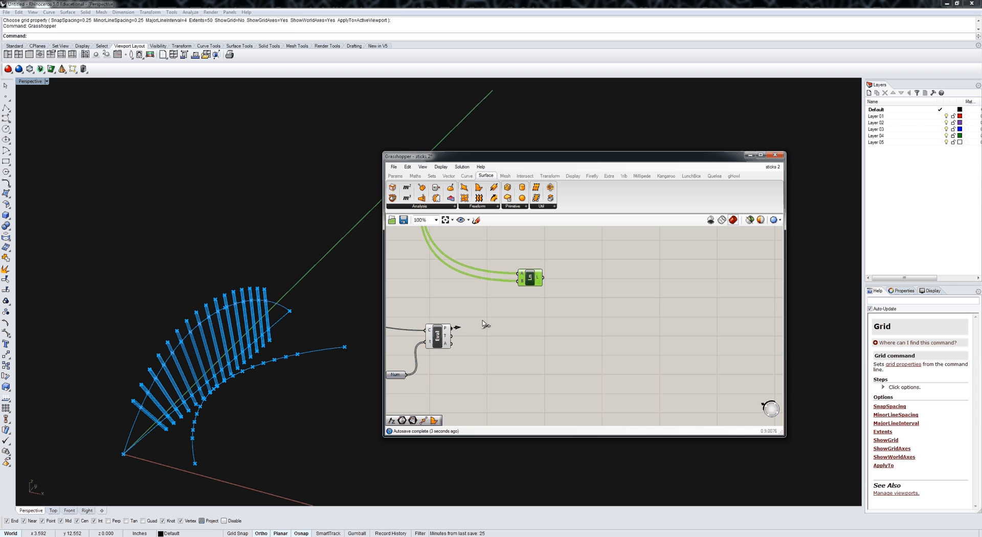
pyautogui.moveTo(483, 323); pyautogui.dragTo(538, 291)
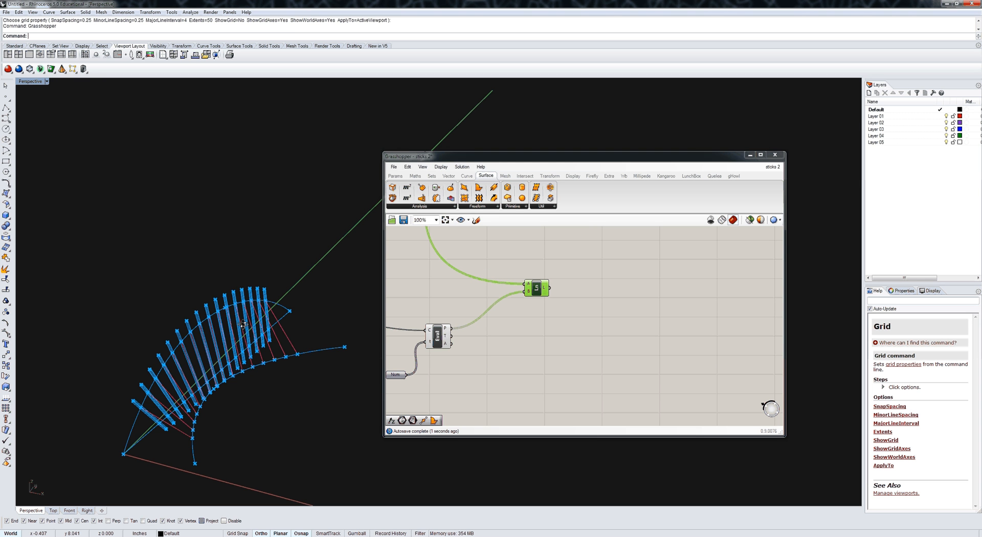
# Step: Examine the new lines between Wire2 and Wire3 in the Perspective viewport and trace their connections back to Wire2's Evaluate Curve
pyautogui.moveTo(243, 324); pyautogui.dragTo(221, 324, button='right')
pyautogui.scroll(3, 221, 324)
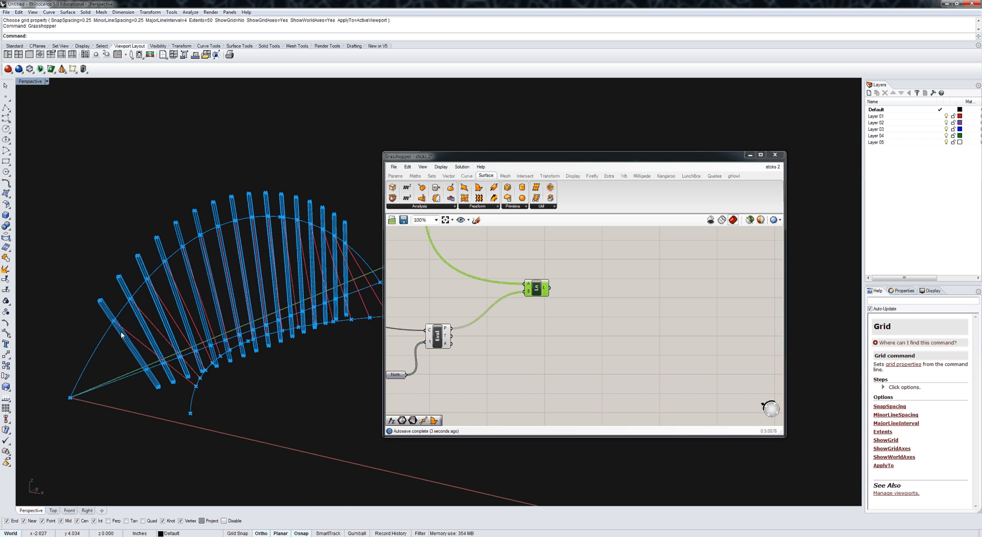
pyautogui.scroll(2, 122, 335)
pyautogui.scroll(-3, 563, 379)
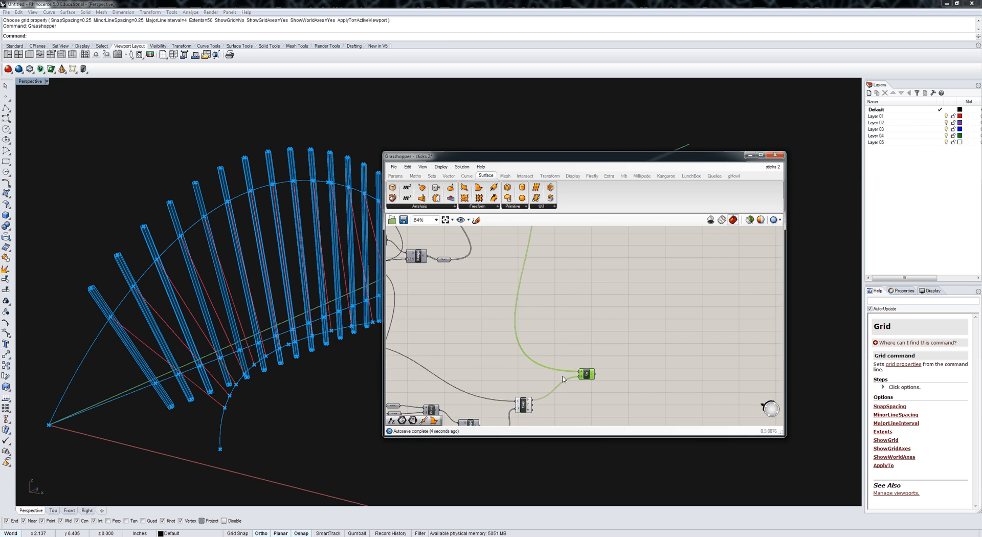
pyautogui.scroll(-2, 568, 327)
pyautogui.scroll(2, 568, 311)
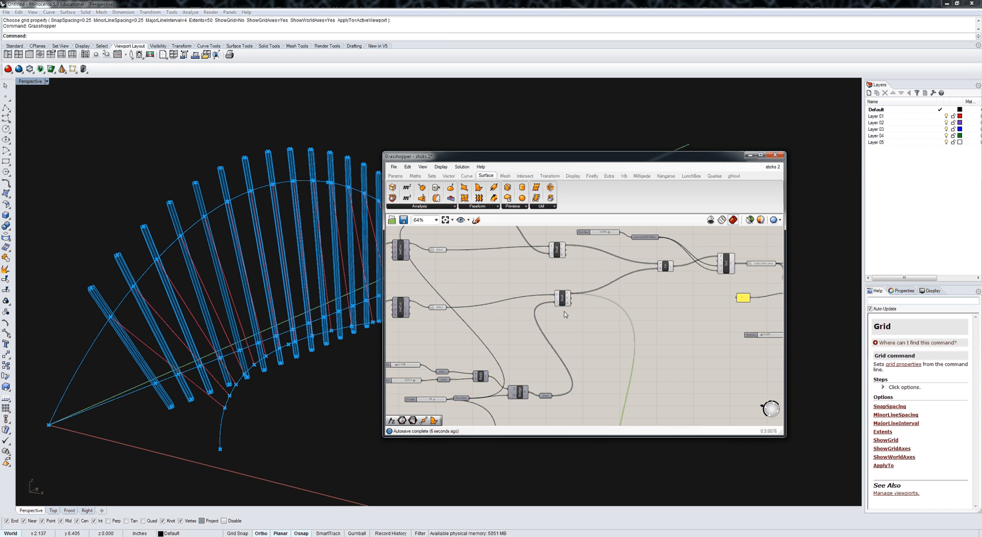
pyautogui.moveTo(564, 312); pyautogui.dragTo(579, 290, button='right')
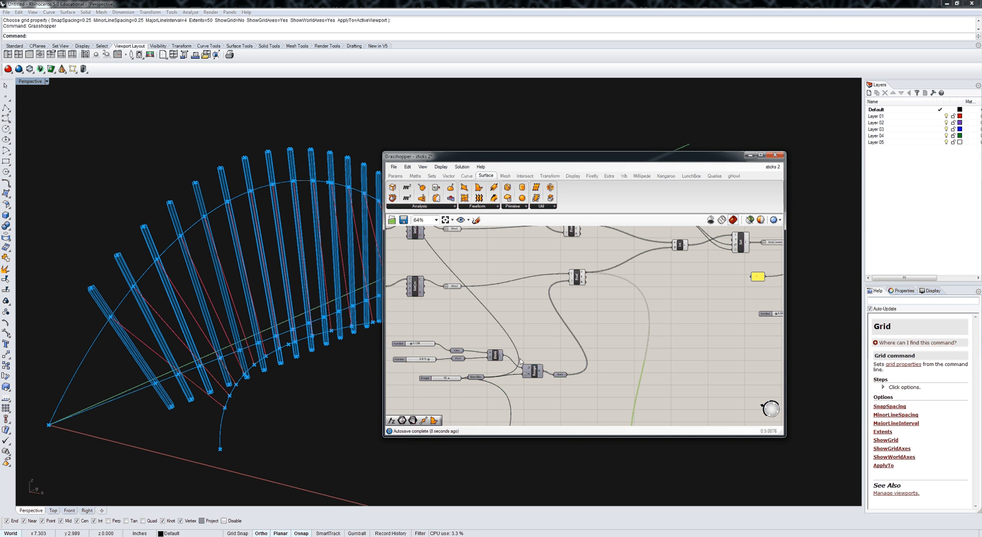
# Step: Shift Wire2's Evaluate Curve component slightly away from its range setup and set Wire2's mint slider to 0.151
pyautogui.moveTo(579, 282); pyautogui.dragTo(590, 289)
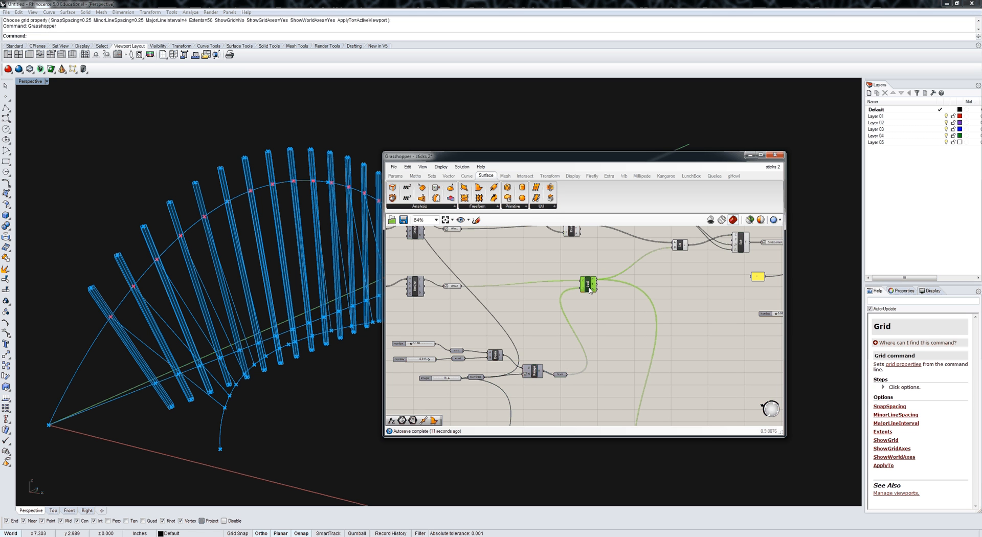
pyautogui.click(453, 287)
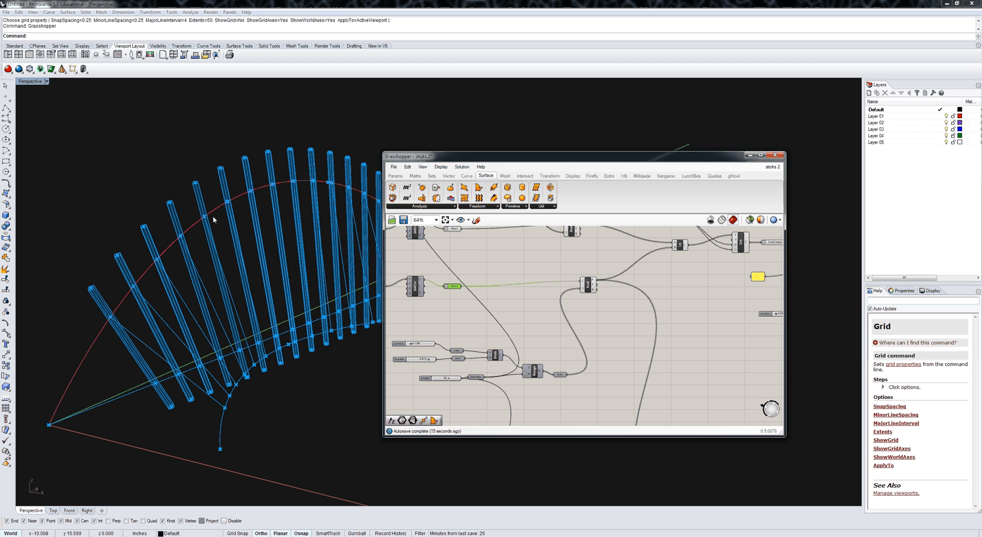
pyautogui.scroll(3, 453, 336)
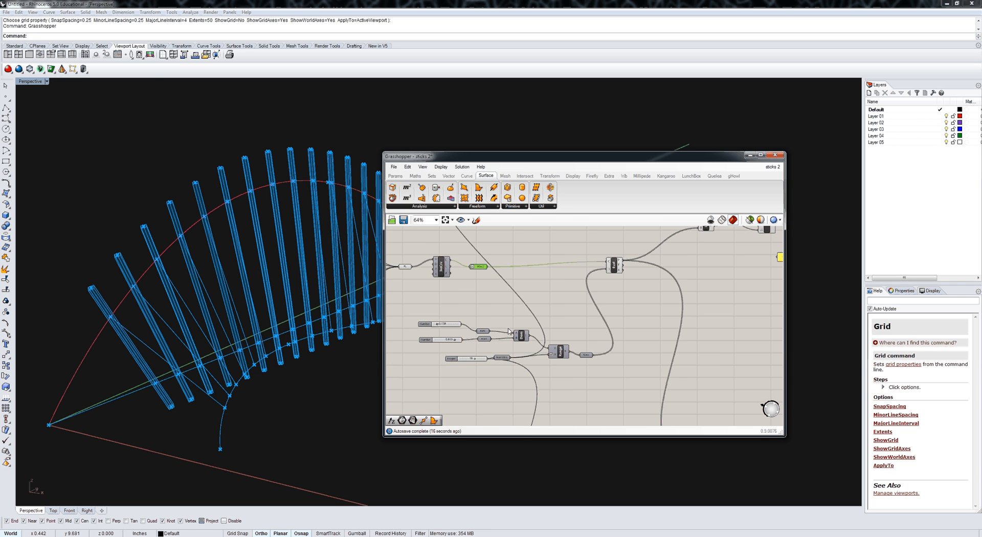
pyautogui.scroll(2, 460, 331)
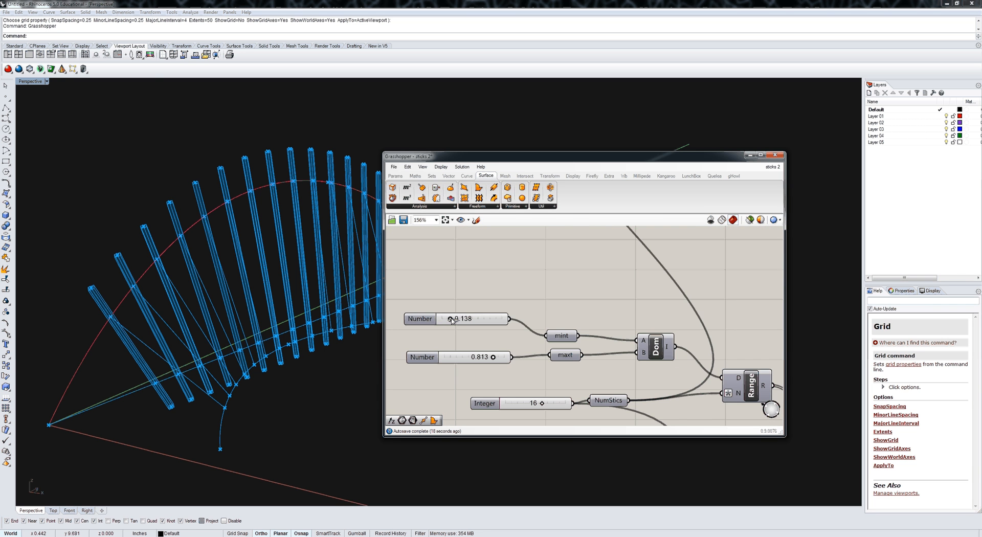
pyautogui.moveTo(452, 320); pyautogui.dragTo(451, 324)
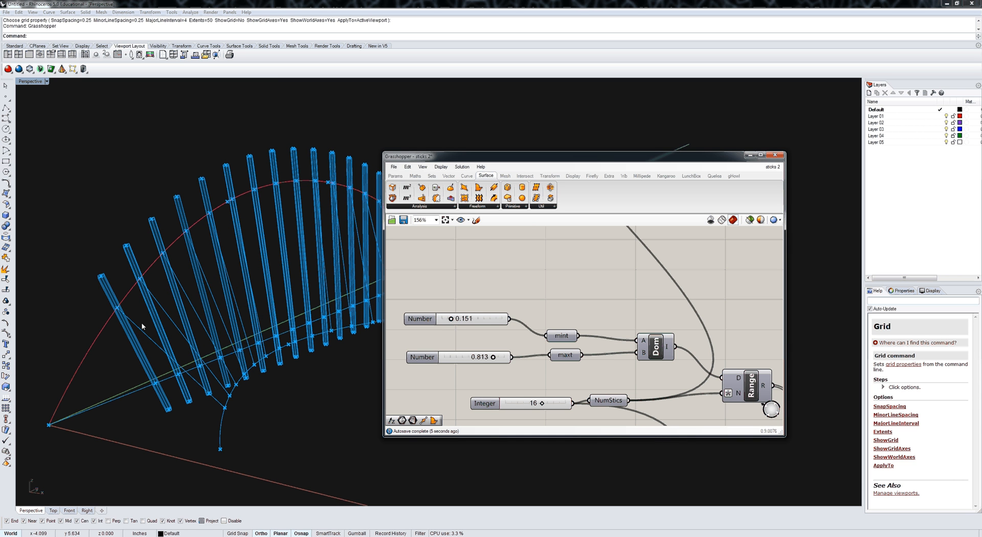
# Step: Duplicate Wire2's complete range setup, including the integer slider, and place the copy below Wire3's range setup
pyautogui.scroll(-5, 613, 340)
pyautogui.click(613, 340)
pyautogui.scroll(2, 624, 341)
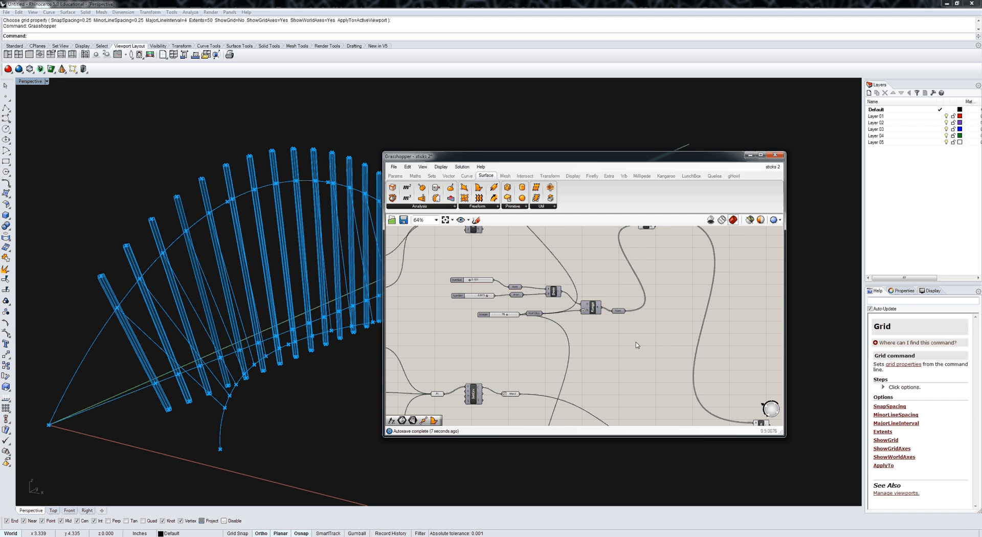
pyautogui.moveTo(636, 342); pyautogui.dragTo(463, 271)
pyautogui.scroll(-3, 463, 272)
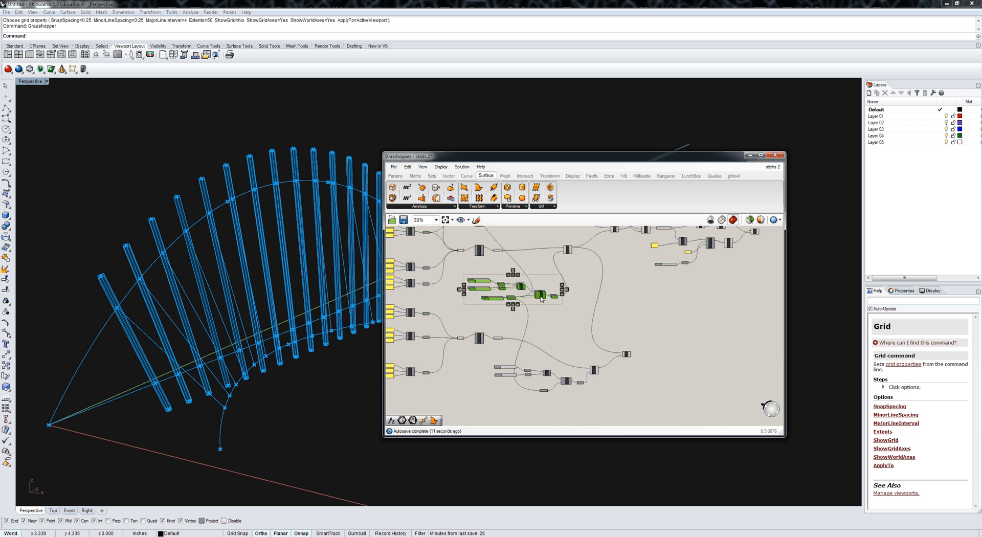
pyautogui.keyDown('alt'); pyautogui.moveTo(550, 300); pyautogui.dragTo(552, 430); pyautogui.keyUp('alt')
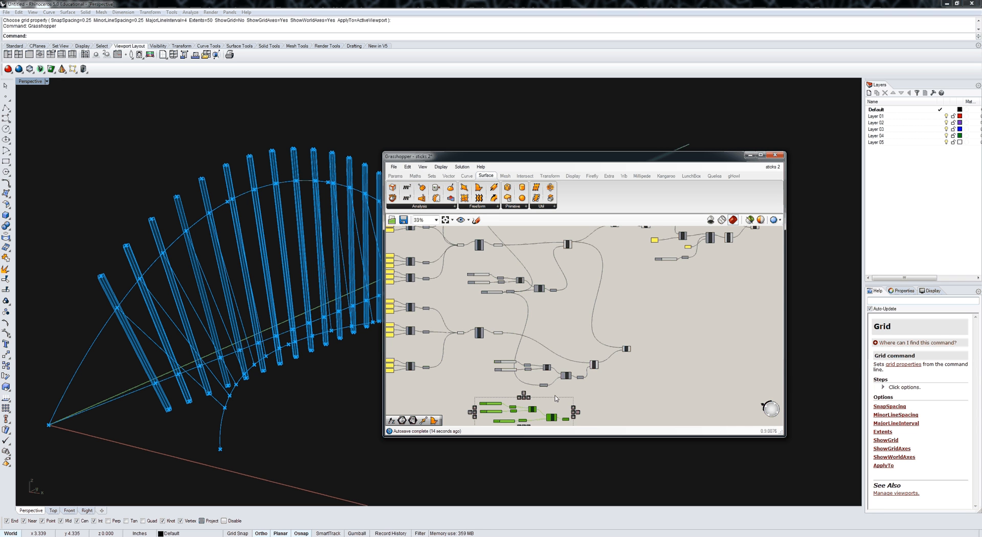
# Step: Move the Wire2 curve parameter down to just above Wire3's range setup
pyautogui.scroll(5, 502, 248)
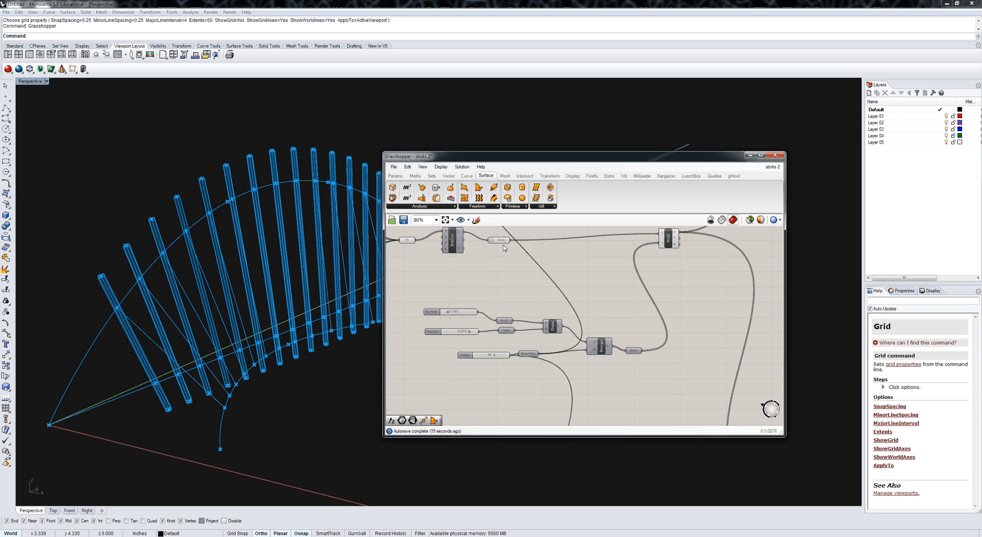
pyautogui.scroll(3, 504, 248)
pyautogui.click(504, 239)
pyautogui.moveTo(505, 240); pyautogui.dragTo(611, 324)
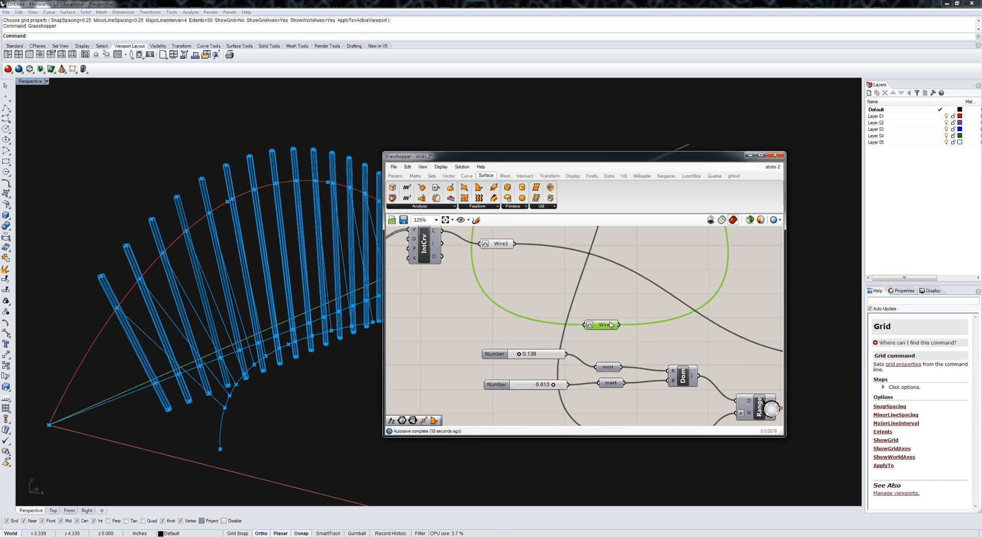
pyautogui.scroll(-2, 556, 283)
pyautogui.moveTo(556, 283); pyautogui.dragTo(534, 261, button='right')
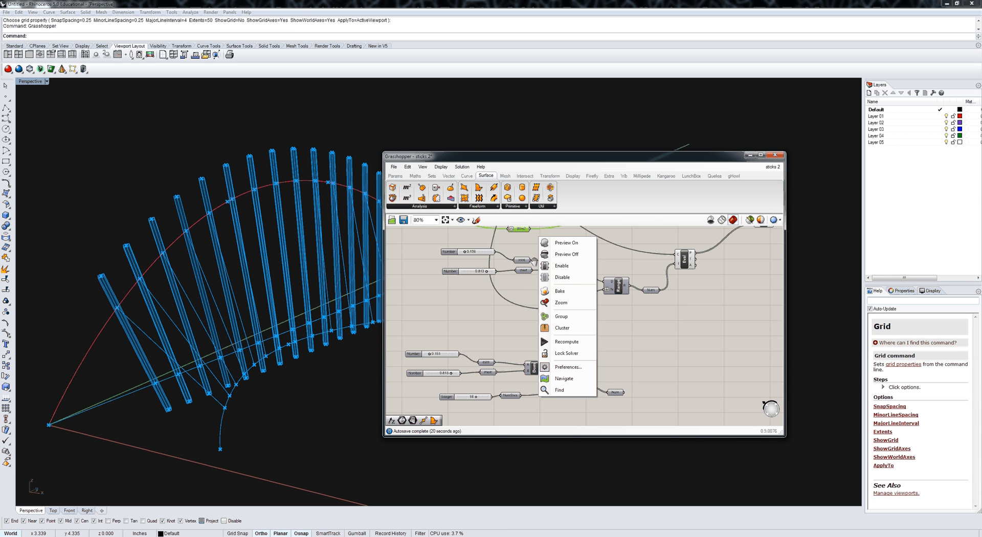
pyautogui.click(654, 362)
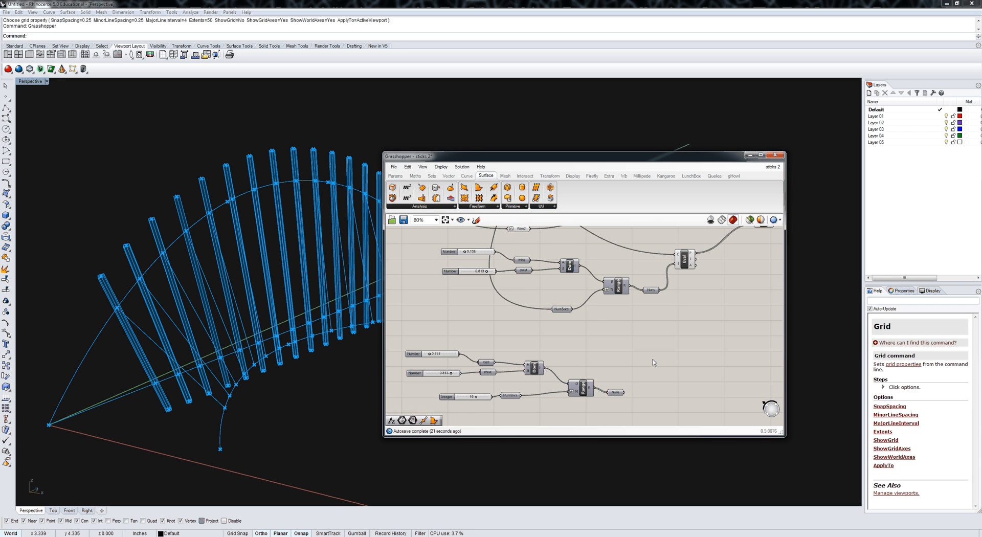
# Step: Duplicate Wire3's Evaluate Curve below the original, connecting the copied range's numbers to its parameter input and Wire2 to its curve input
pyautogui.click(696, 275)
pyautogui.keyDown('alt'); pyautogui.moveTo(696, 276); pyautogui.dragTo(689, 368); pyautogui.keyUp('alt')
pyautogui.moveTo(624, 393); pyautogui.dragTo(681, 367)
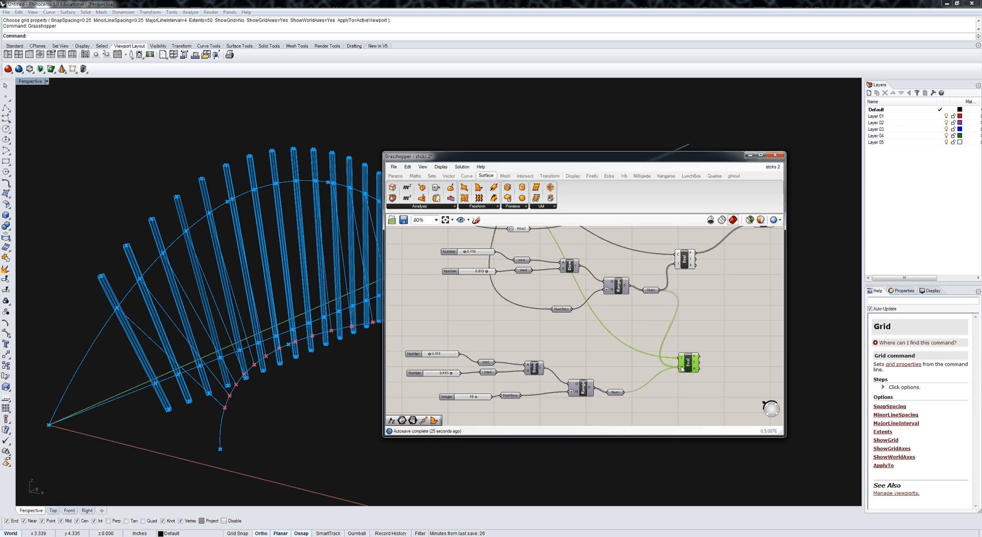
pyautogui.moveTo(532, 230); pyautogui.dragTo(530, 275, button='right')
pyautogui.moveTo(530, 276); pyautogui.dragTo(685, 410)
pyautogui.moveTo(474, 420); pyautogui.dragTo(520, 381, button='right')
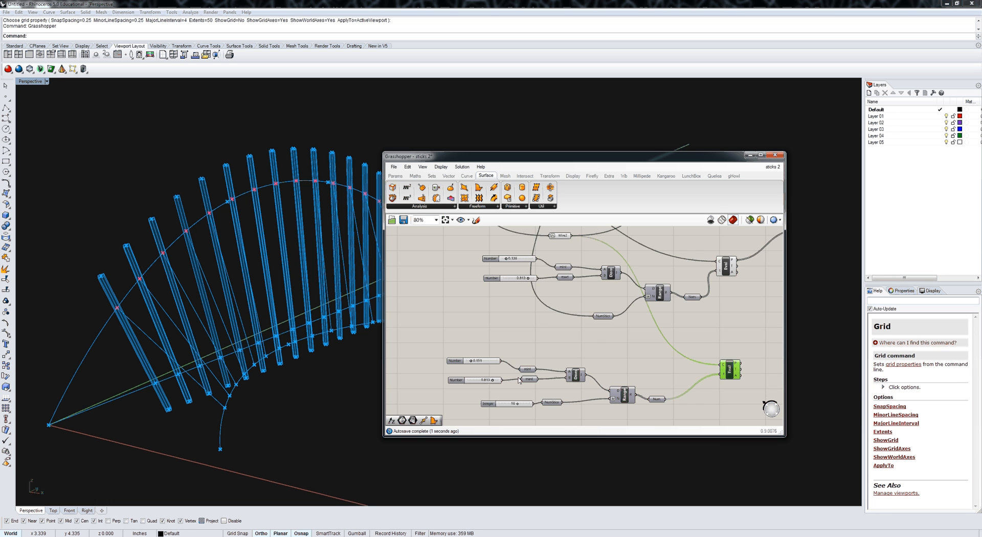
# Step: Set the copied range's mint slider to 0.131 and its maxt slider to 0.787
pyautogui.scroll(5, 519, 381)
pyautogui.moveTo(511, 333); pyautogui.dragTo(508, 333)
pyautogui.moveTo(511, 348); pyautogui.dragTo(513, 335, button='right')
pyautogui.moveTo(561, 364); pyautogui.dragTo(560, 366)
pyautogui.scroll(-5, 517, 329)
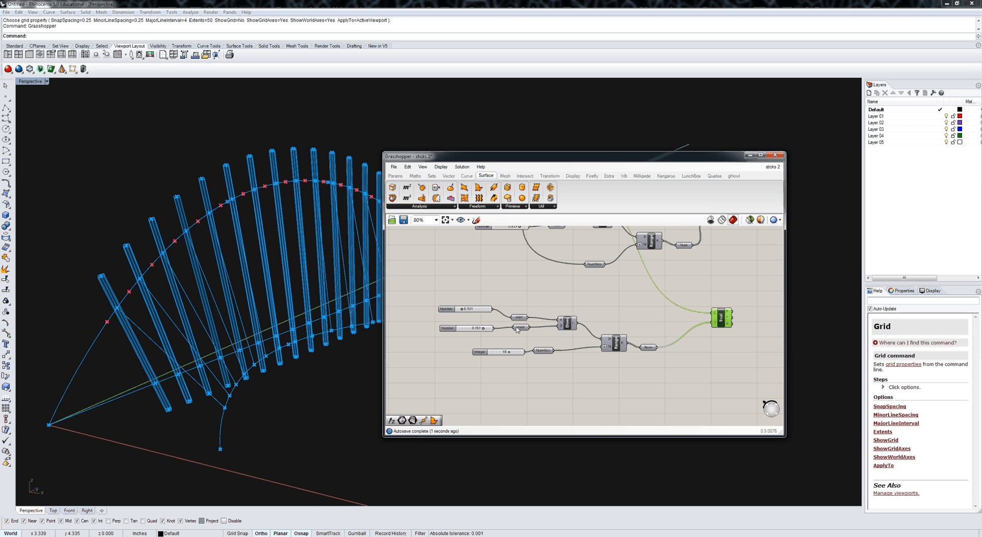
pyautogui.scroll(-1, 518, 329)
# Step: Connect the new Evaluate Curve's points to the second Line's start input and place the Line beside the two Evaluate Curve components
pyautogui.moveTo(693, 325); pyautogui.dragTo(575, 355, button='right')
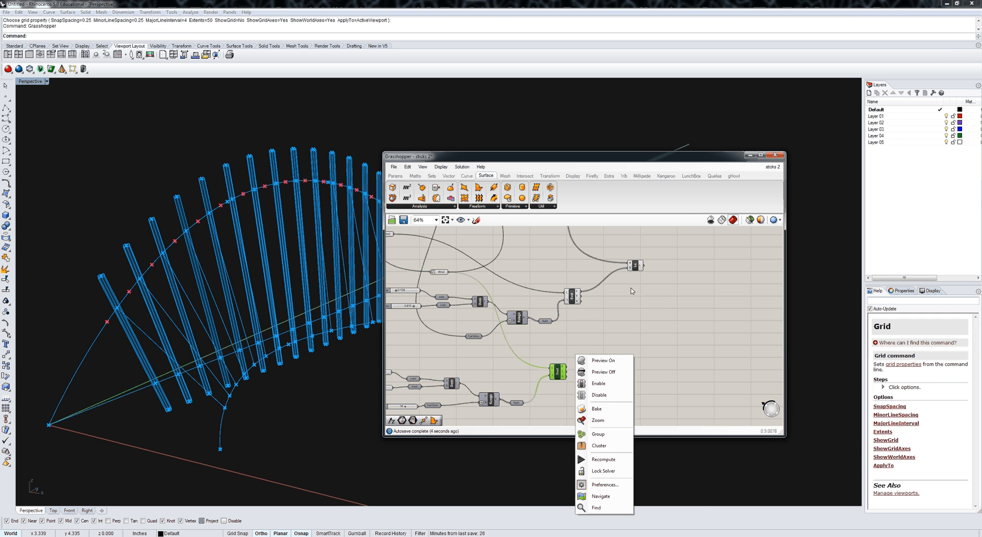
pyautogui.click(566, 366)
pyautogui.moveTo(566, 365); pyautogui.dragTo(652, 327)
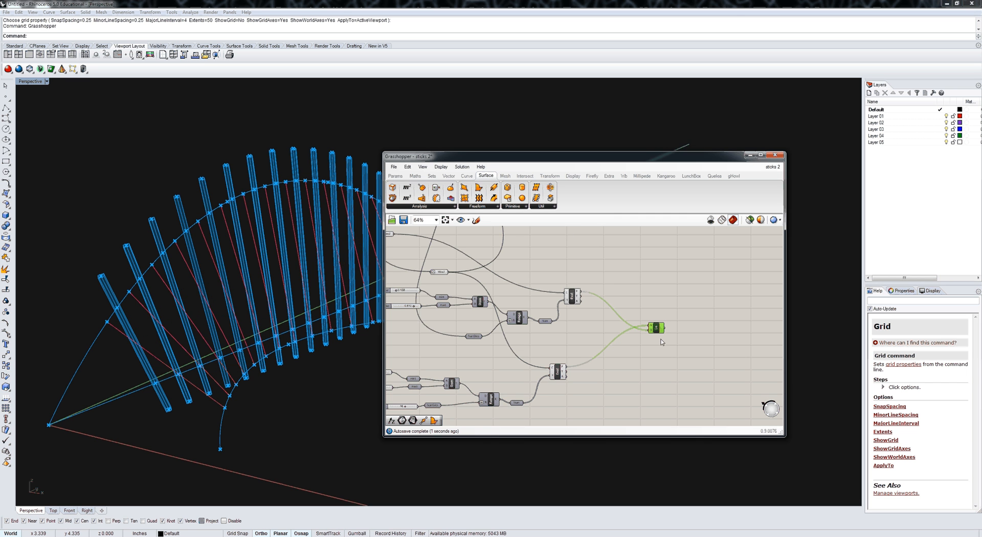
pyautogui.moveTo(286, 266); pyautogui.dragTo(160, 310, button='right')
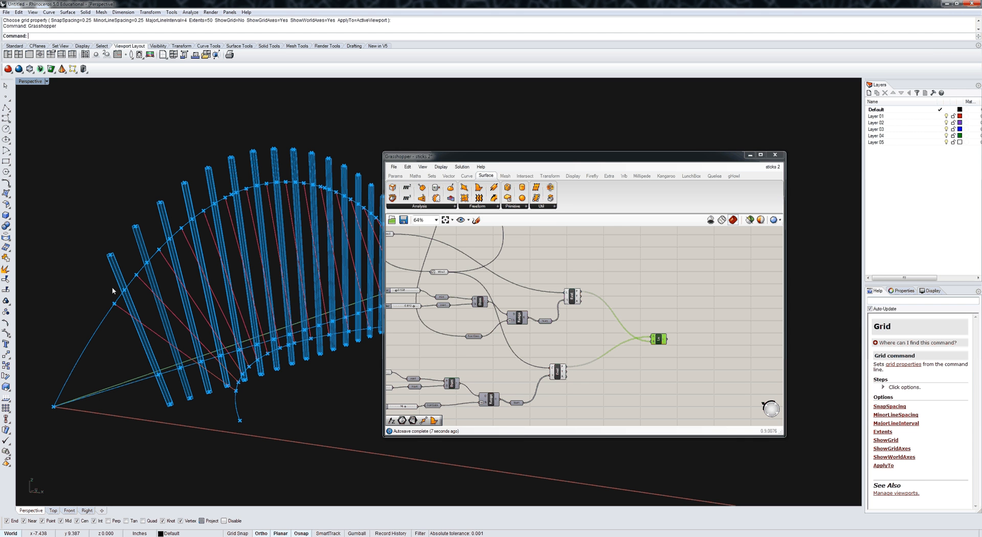
# Step: Duplicate the stick geometry chain from Extend Curve through Extrude, including its panels and radius slider, and place it beside the second Line
pyautogui.scroll(-3, 650, 336)
pyautogui.moveTo(650, 336); pyautogui.dragTo(577, 351, button='right')
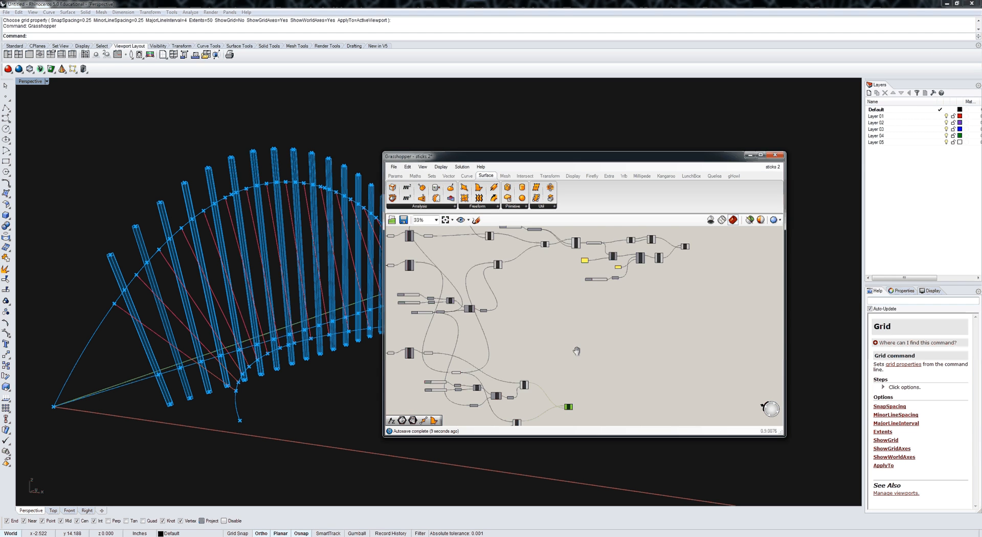
pyautogui.scroll(2, 653, 246)
pyautogui.scroll(2, 653, 245)
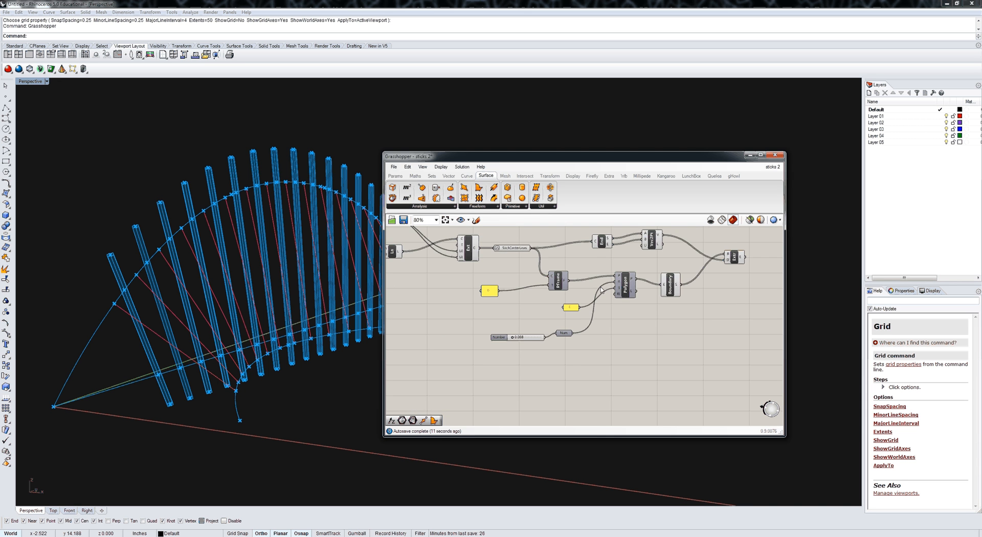
pyautogui.scroll(1, 490, 263)
pyautogui.scroll(-3, 490, 263)
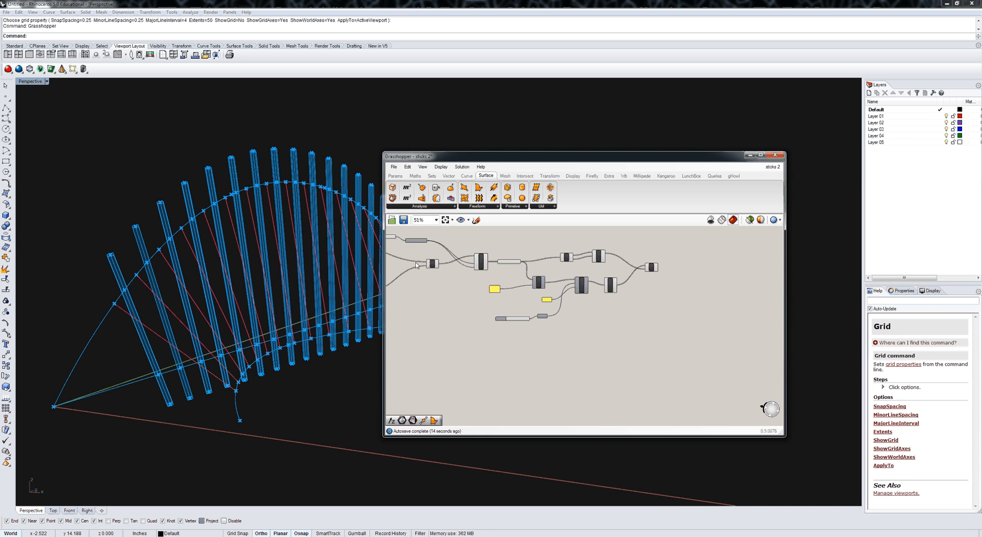
pyautogui.scroll(3, 421, 259)
pyautogui.click(444, 269)
pyautogui.scroll(-3, 446, 273)
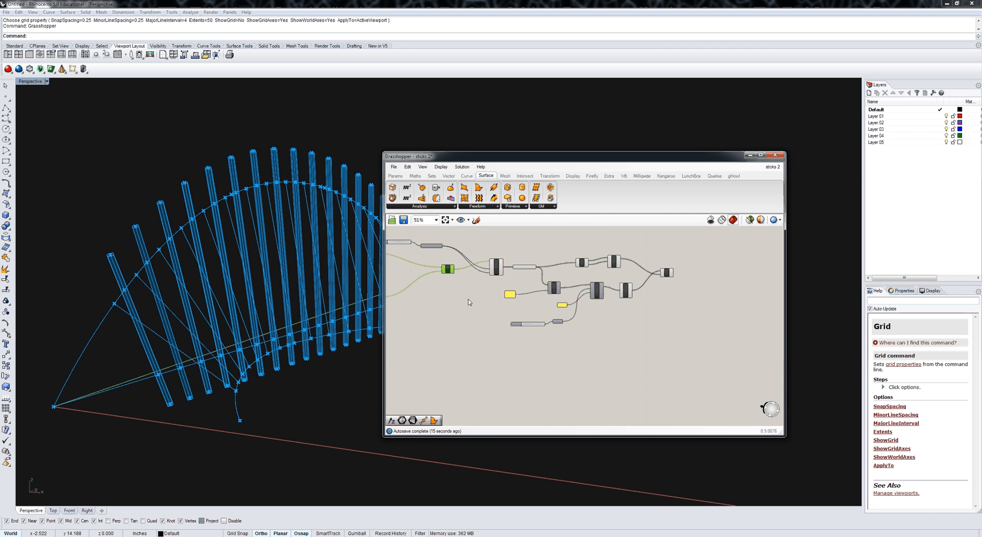
pyautogui.moveTo(689, 359)
pyautogui.mouseDown()
pyautogui.moveTo(486, 250)
pyautogui.moveTo(499, 274)
pyautogui.mouseUp()
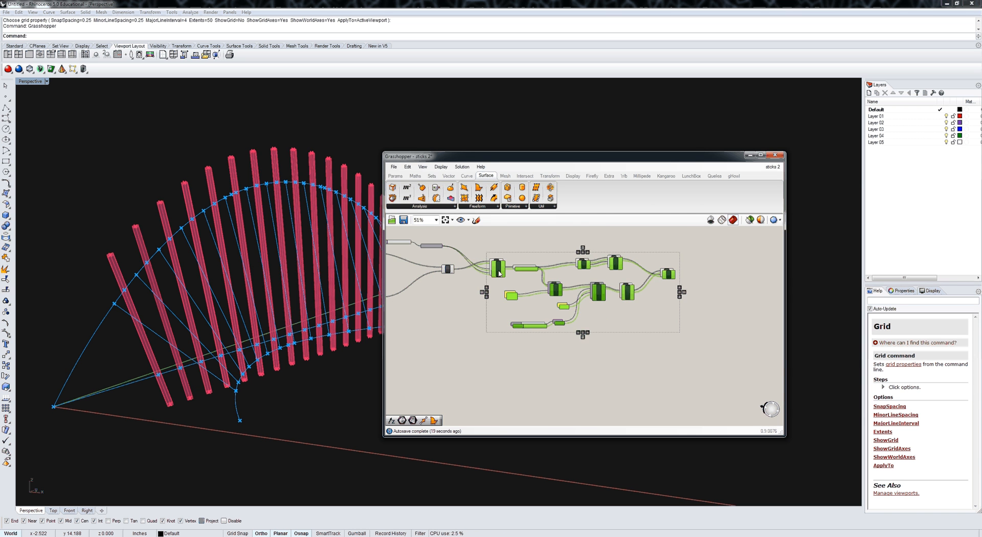
pyautogui.scroll(-3, 500, 274)
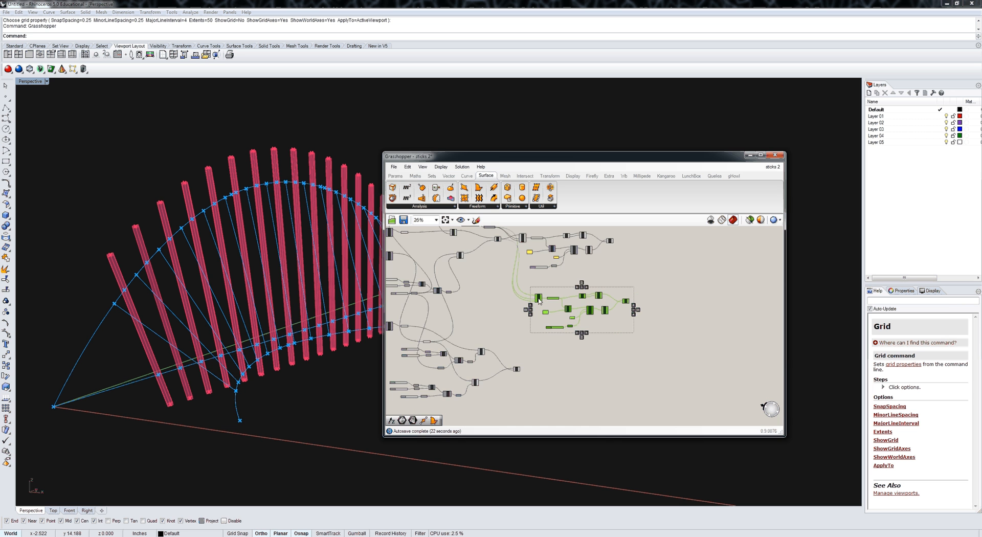
pyautogui.scroll(4, 529, 370)
pyautogui.click(529, 369)
# Step: Connect the second Line's output to the copied Extend Curve's curve input and view the new sticks from another angle
pyautogui.scroll(3, 529, 369)
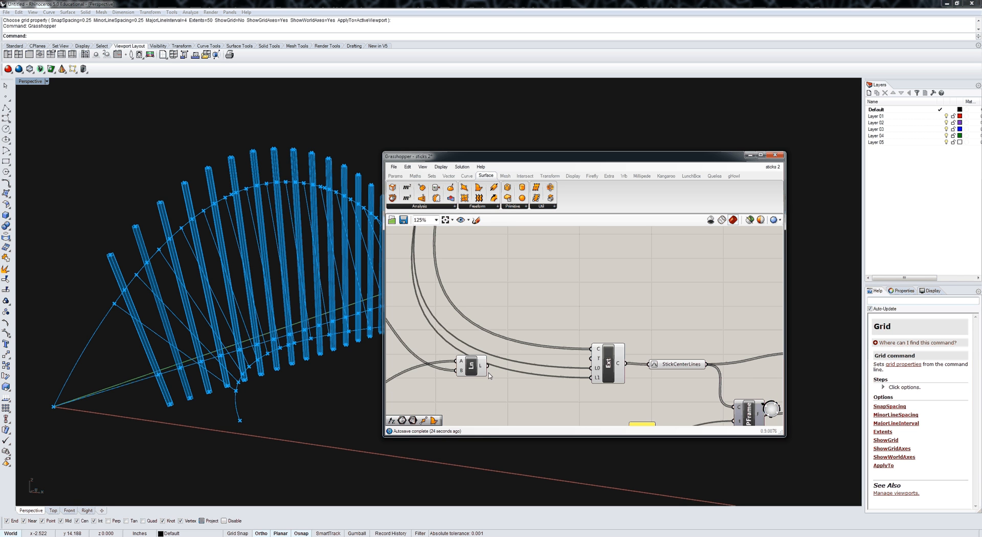
pyautogui.moveTo(489, 366); pyautogui.dragTo(596, 352)
pyautogui.moveTo(376, 358); pyautogui.dragTo(266, 301, button='right')
pyautogui.moveTo(513, 351); pyautogui.dragTo(486, 295, button='right')
pyautogui.scroll(-1, 485, 296)
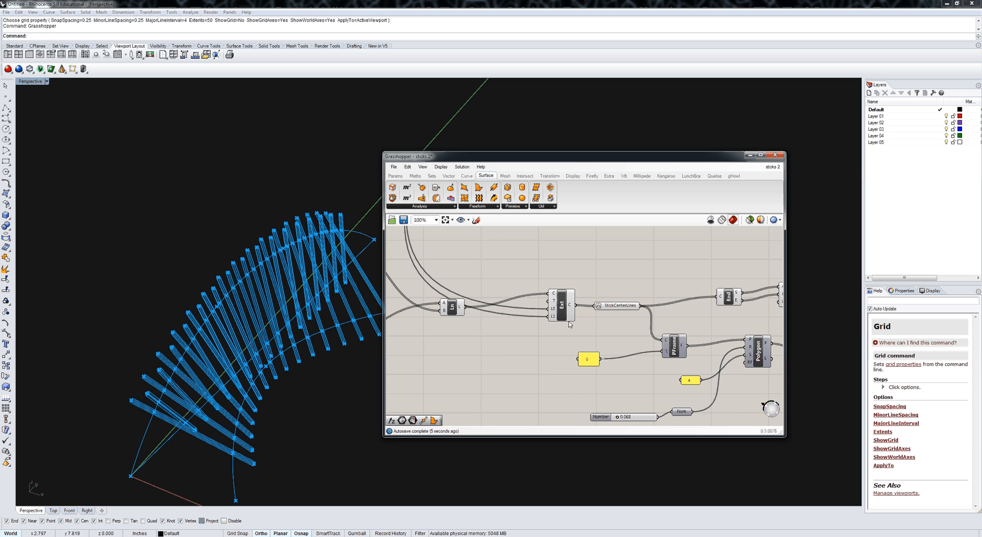
pyautogui.moveTo(583, 318); pyautogui.dragTo(593, 367, button='right')
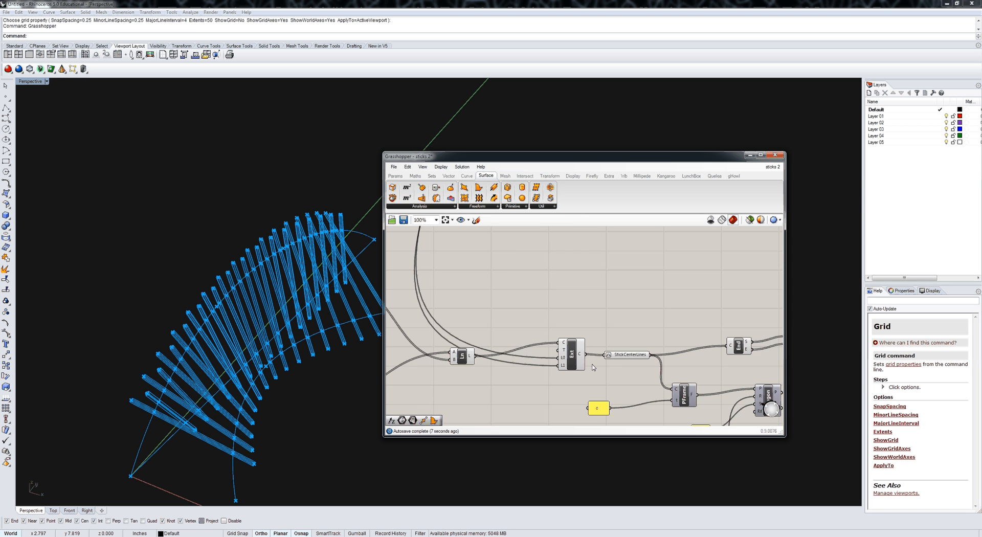
# Step: Increase the extensionPastWire slider slightly to lengthen the sticks beyond the wires
pyautogui.scroll(-3, 593, 368)
pyautogui.moveTo(545, 268); pyautogui.dragTo(520, 254, button='right')
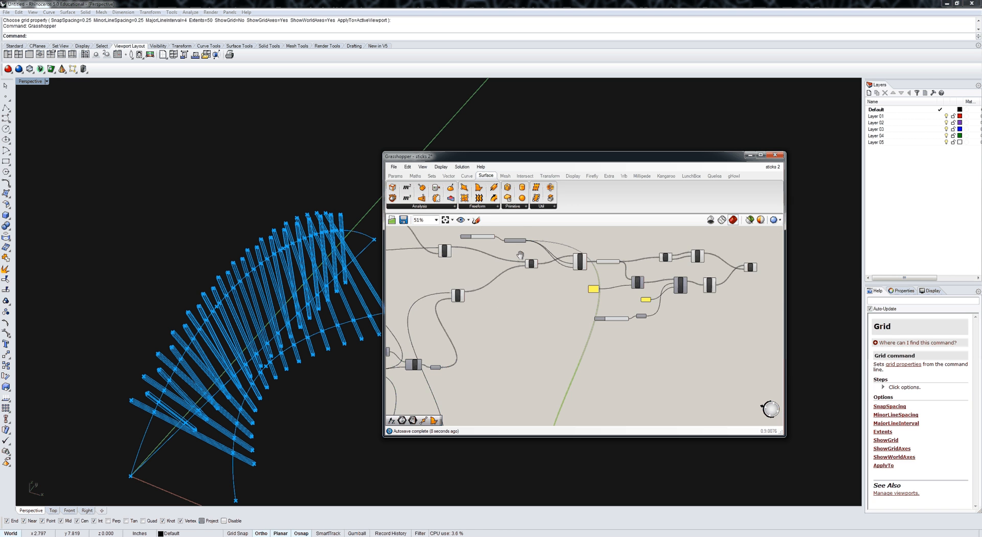
pyautogui.scroll(4, 520, 255)
pyautogui.scroll(4, 473, 264)
pyautogui.rightClick(491, 276)
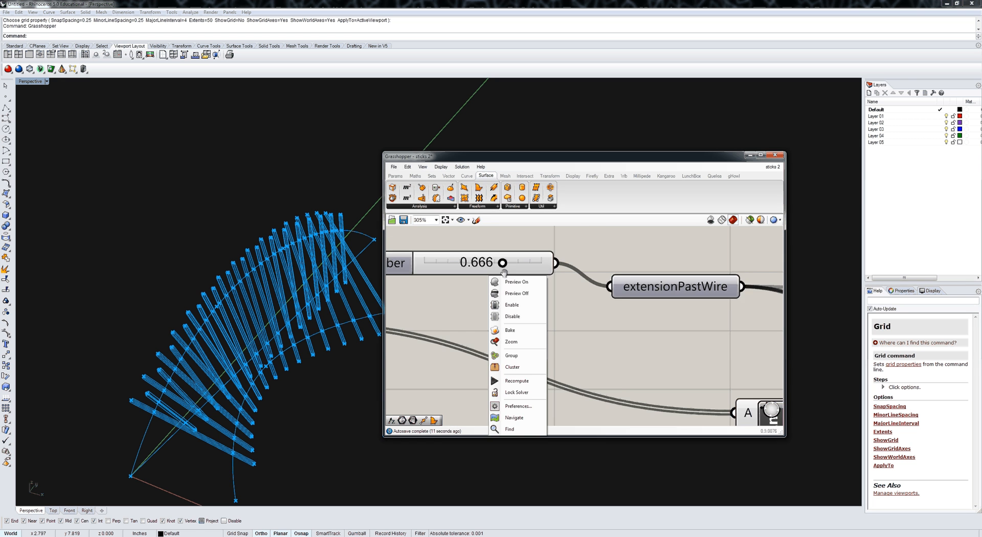
pyautogui.scroll(1, 504, 274)
pyautogui.moveTo(505, 261); pyautogui.dragTo(513, 262)
pyautogui.moveTo(590, 331); pyautogui.dragTo(627, 333, button='right')
pyautogui.scroll(-10, 588, 313)
pyautogui.scroll(-1, 588, 314)
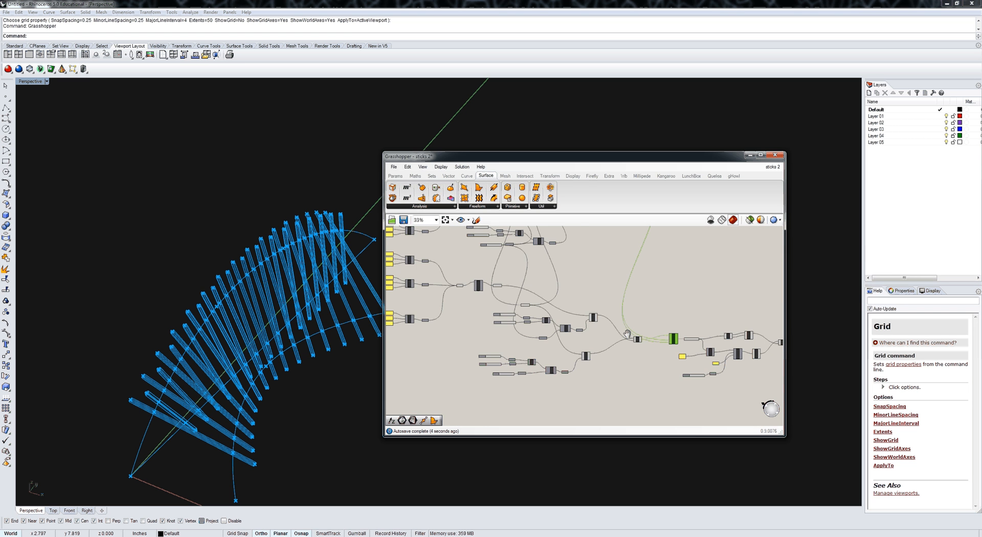
# Step: Test Wire3's mint slider and leave it at 0.138
pyautogui.scroll(6, 522, 316)
pyautogui.scroll(-1, 519, 312)
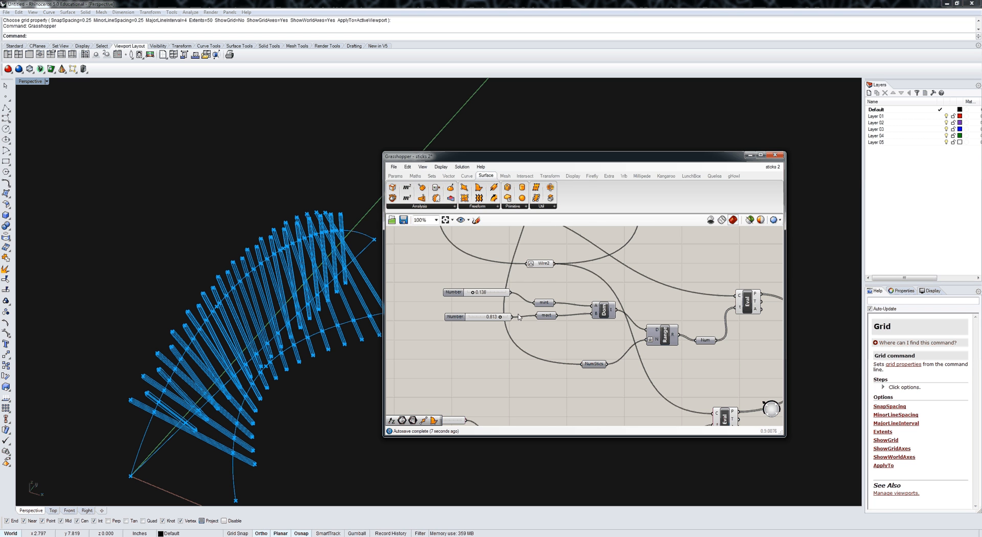
pyautogui.moveTo(474, 294); pyautogui.dragTo(472, 295)
pyautogui.moveTo(534, 306); pyautogui.dragTo(544, 304, button='right')
pyautogui.moveTo(557, 350); pyautogui.dragTo(556, 303, button='right')
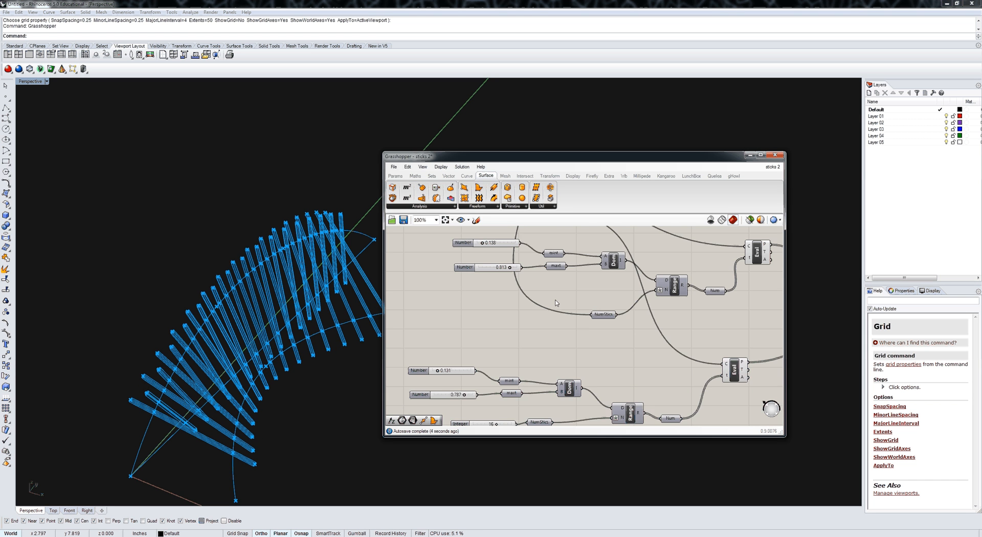
pyautogui.moveTo(679, 298); pyautogui.dragTo(585, 336, button='right')
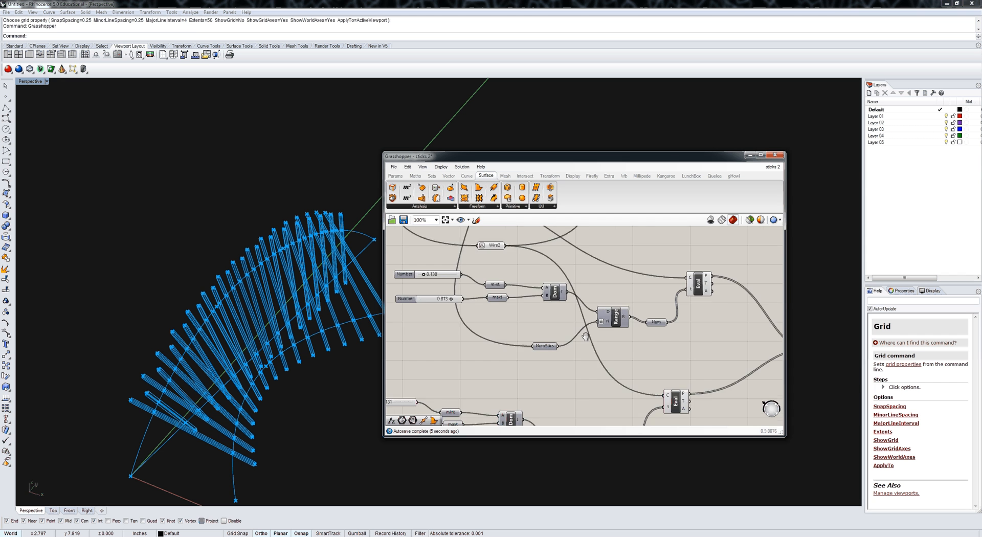
# Step: Shift Wire2's new Evaluate Curve up slightly and set its range's mint slider to 0.126, checking the sticks up close
pyautogui.scroll(-3, 584, 341)
pyautogui.moveTo(643, 373); pyautogui.dragTo(645, 364)
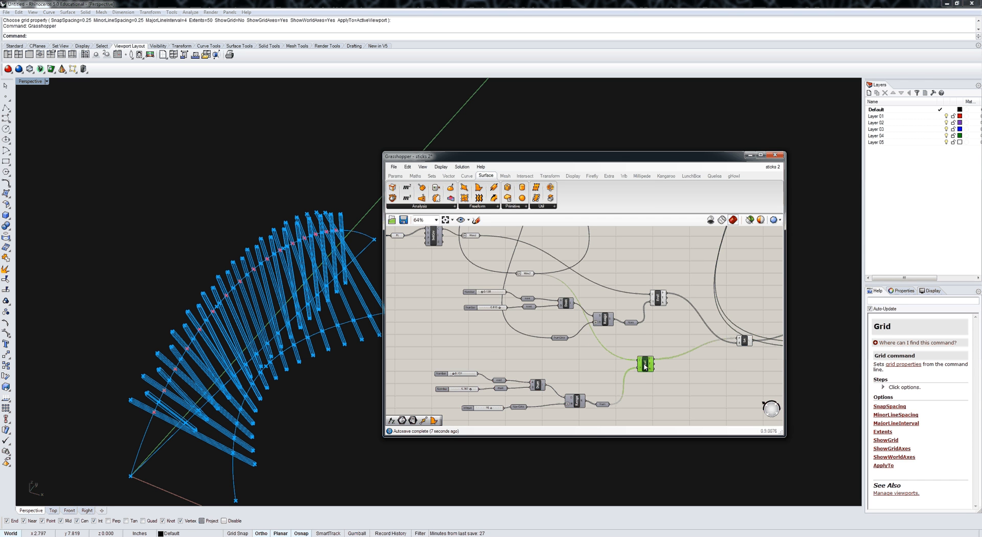
pyautogui.scroll(3, 486, 334)
pyautogui.scroll(2, 479, 325)
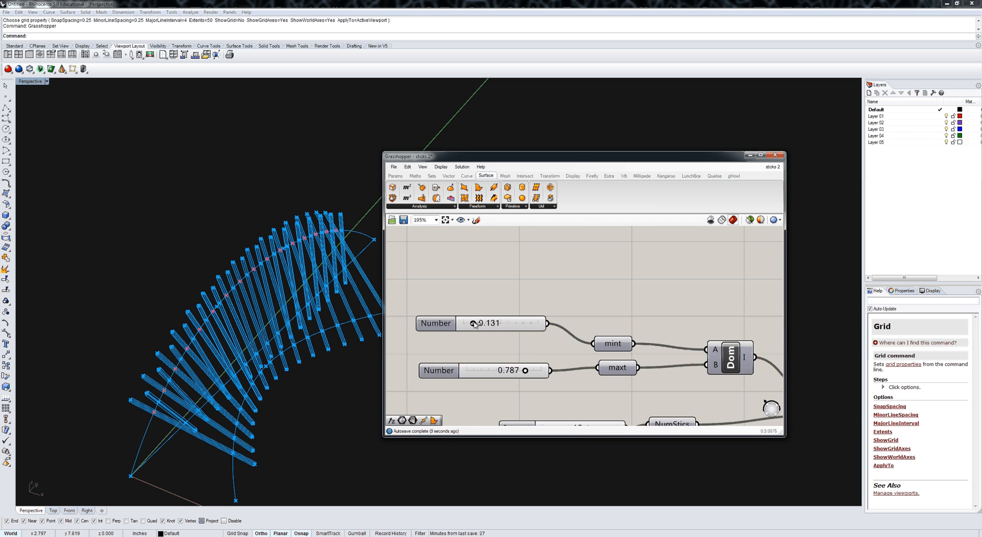
pyautogui.moveTo(474, 324); pyautogui.dragTo(473, 324)
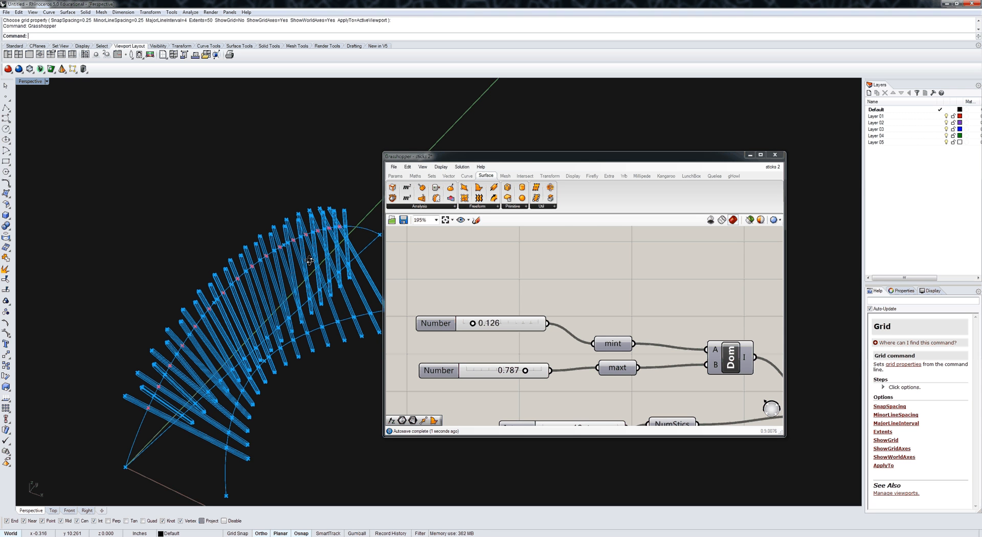
pyautogui.moveTo(310, 261); pyautogui.dragTo(306, 205, button='right')
pyautogui.scroll(3, 283, 226)
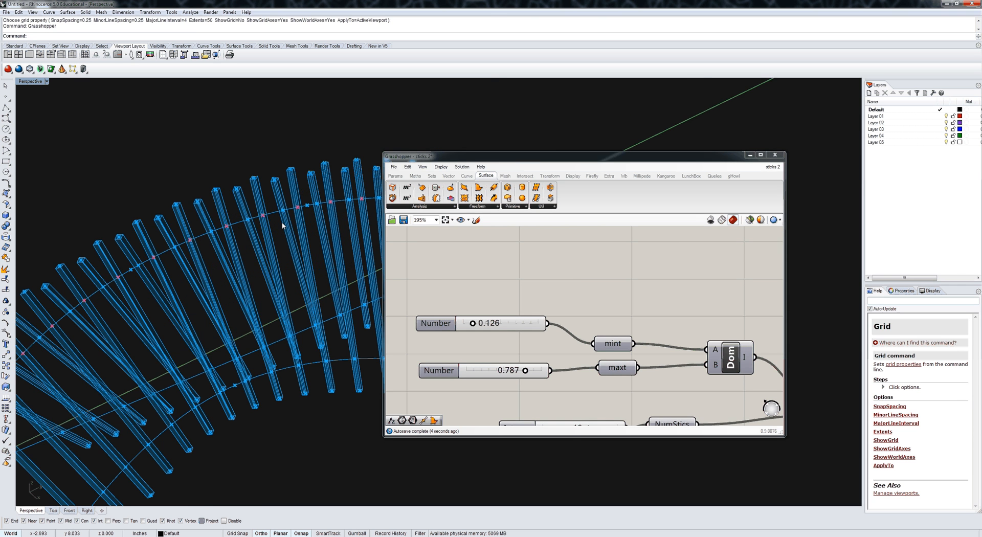
# Step: Highlight the copied Extrude component's sticks, examine them among the original sticks in the Perspective viewport, and clear the selection
pyautogui.scroll(-5, 512, 317)
pyautogui.scroll(-3, 663, 319)
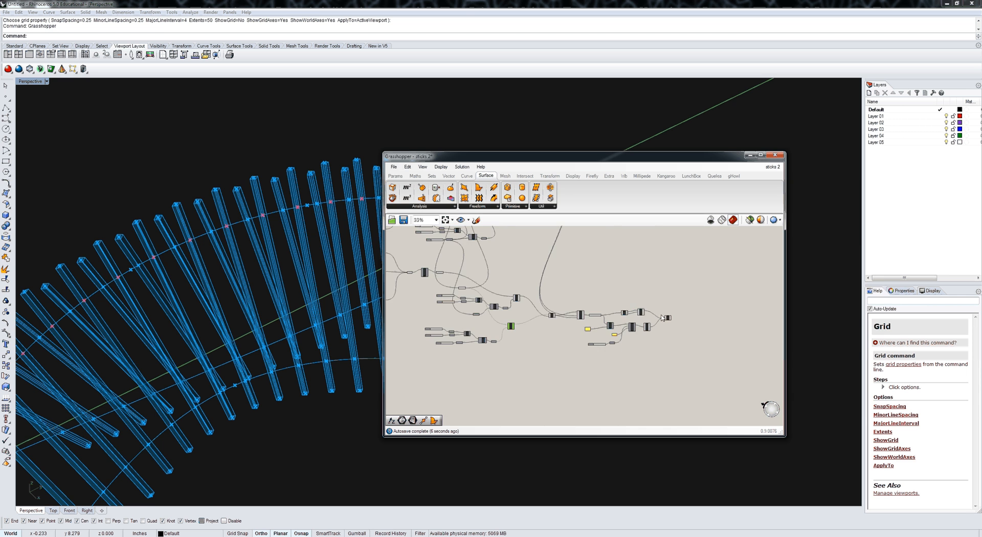
pyautogui.scroll(4, 664, 318)
pyautogui.click(673, 321)
pyautogui.moveTo(307, 266); pyautogui.dragTo(229, 313, button='right')
pyautogui.scroll(-8, 246, 256)
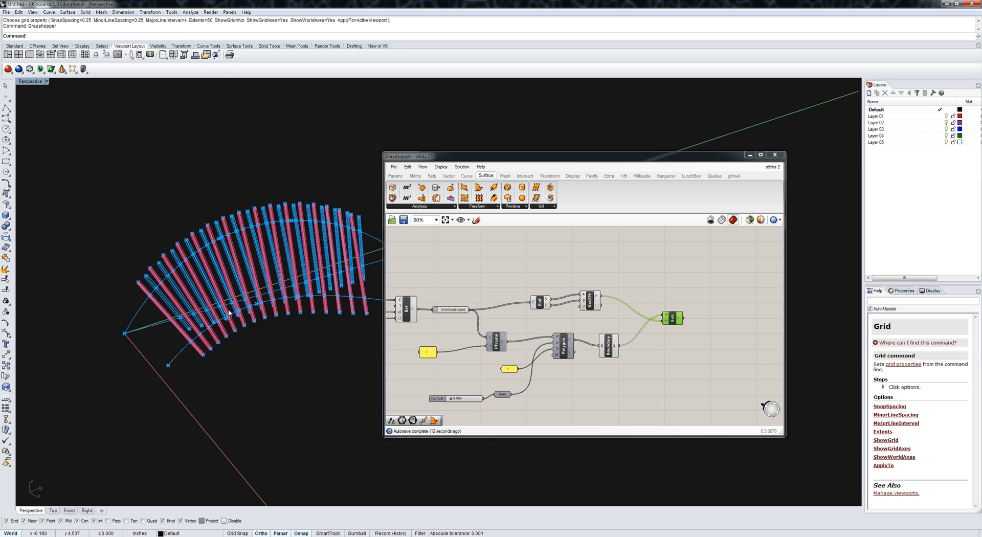
pyautogui.moveTo(665, 364); pyautogui.dragTo(627, 366, button='right')
pyautogui.scroll(-4, 647, 361)
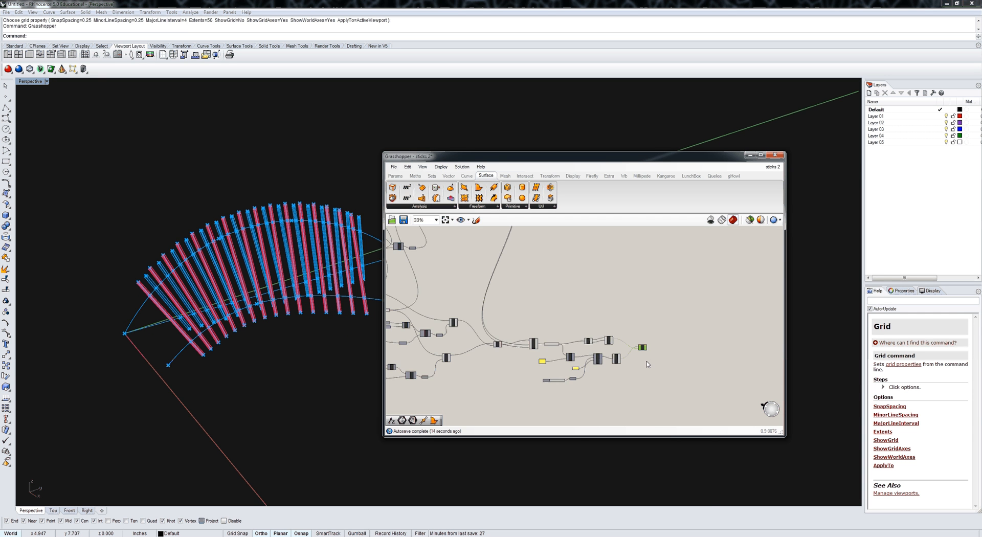
pyautogui.scroll(-1, 647, 361)
pyautogui.moveTo(587, 321); pyautogui.dragTo(652, 359, button='right')
pyautogui.click(562, 318)
# Step: Add a Curve parameter near the wire definitions and connect Wire1 to it
pyautogui.moveTo(561, 317); pyautogui.dragTo(598, 336, button='right')
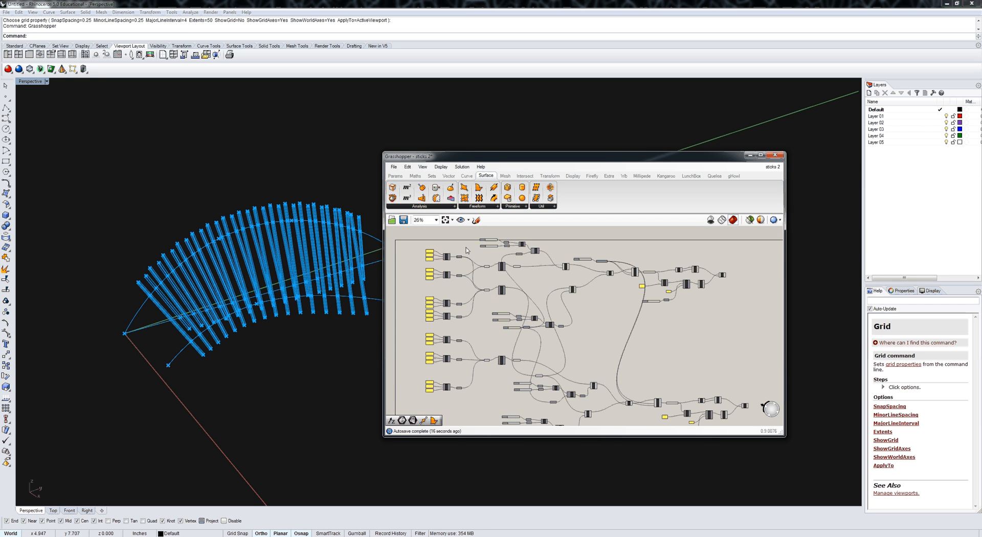
pyautogui.scroll(7, 472, 252)
pyautogui.moveTo(472, 253); pyautogui.dragTo(431, 216, button='right')
pyautogui.click(396, 175)
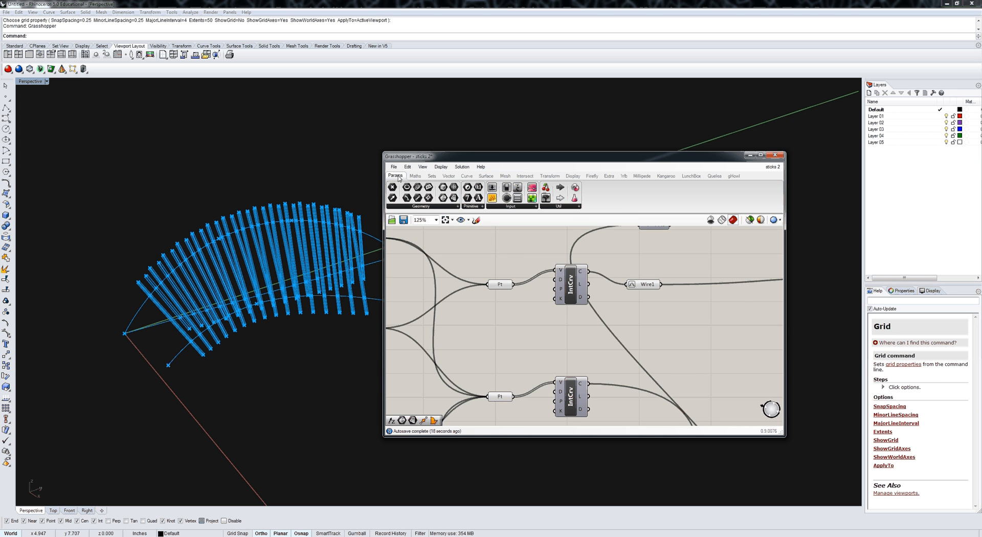
pyautogui.scroll(-2, 581, 320)
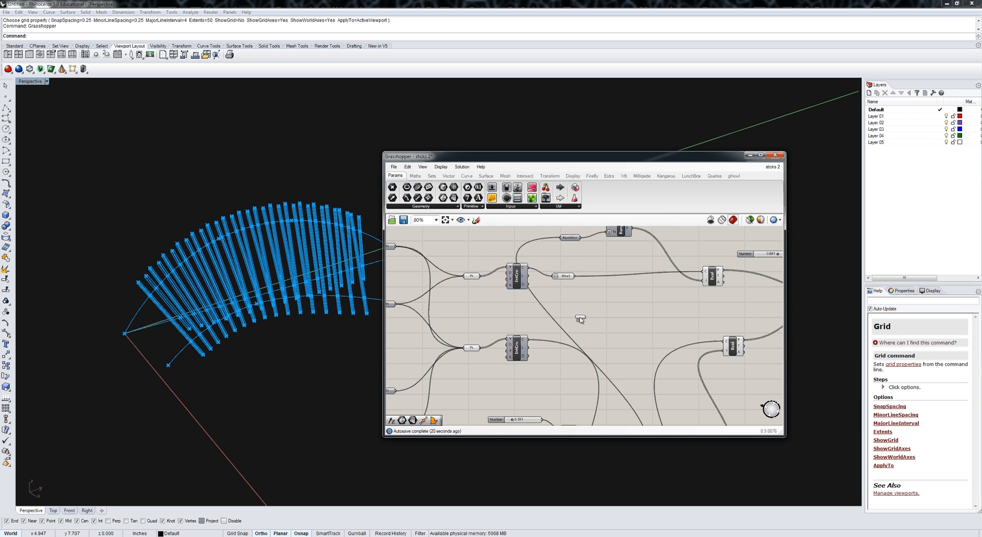
pyautogui.moveTo(580, 320); pyautogui.dragTo(615, 323)
pyautogui.scroll(2, 612, 325)
pyautogui.moveTo(553, 249); pyautogui.dragTo(608, 325)
pyautogui.scroll(-1, 619, 335)
# Step: Move the Curve parameter down beside Wire3 and add Wire3 and Wire2 as further inputs, keeping its Wire1 connection
pyautogui.moveTo(621, 339); pyautogui.dragTo(572, 298, button='right')
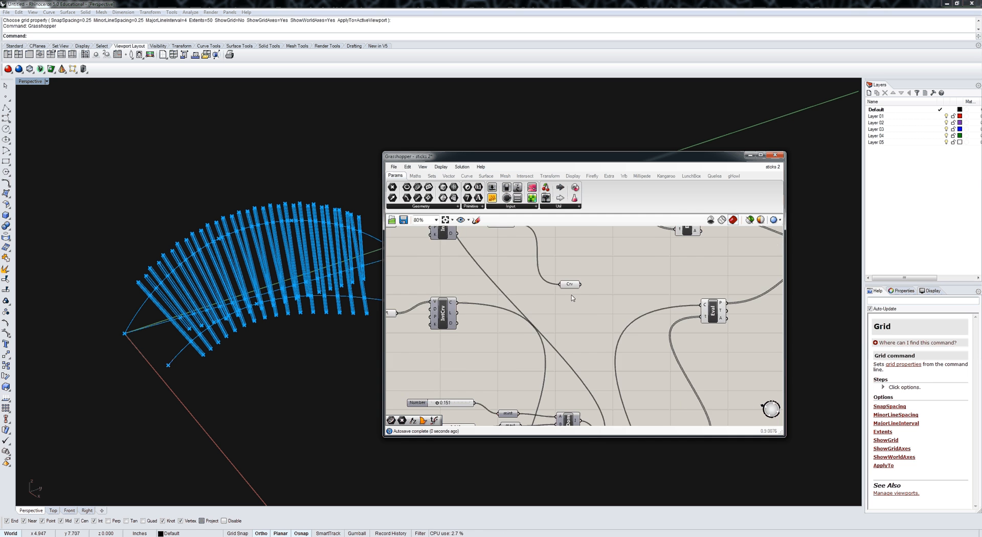
pyautogui.scroll(-1, 572, 298)
pyautogui.click(583, 313)
pyautogui.moveTo(583, 318); pyautogui.dragTo(569, 367)
pyautogui.scroll(2, 540, 407)
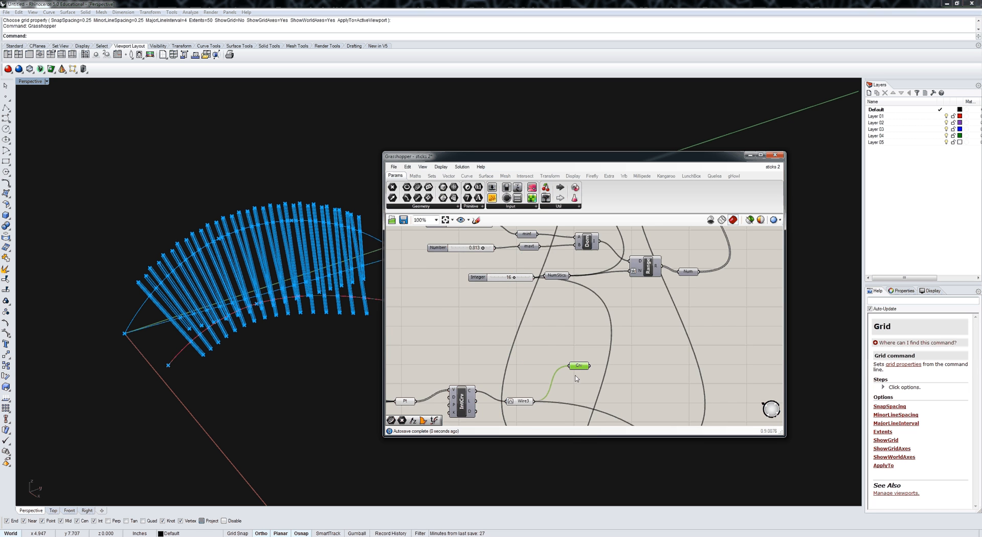
pyautogui.moveTo(573, 378); pyautogui.dragTo(538, 336, button='right')
pyautogui.hotkey('ctrl', 'z')
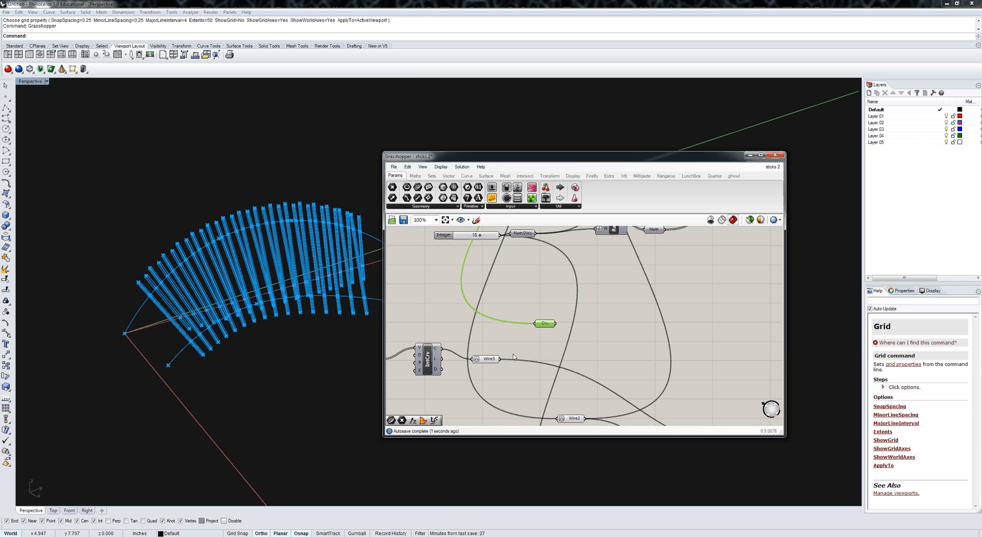
pyautogui.keyDown('shift'); pyautogui.moveTo(500, 359); pyautogui.dragTo(619, 338); pyautogui.keyUp('shift')
pyautogui.keyDown('shift'); pyautogui.moveTo(584, 418); pyautogui.dragTo(602, 332); pyautogui.keyUp('shift')
pyautogui.moveTo(605, 349); pyautogui.dragTo(541, 356, button='right')
pyautogui.scroll(-4, 664, 383)
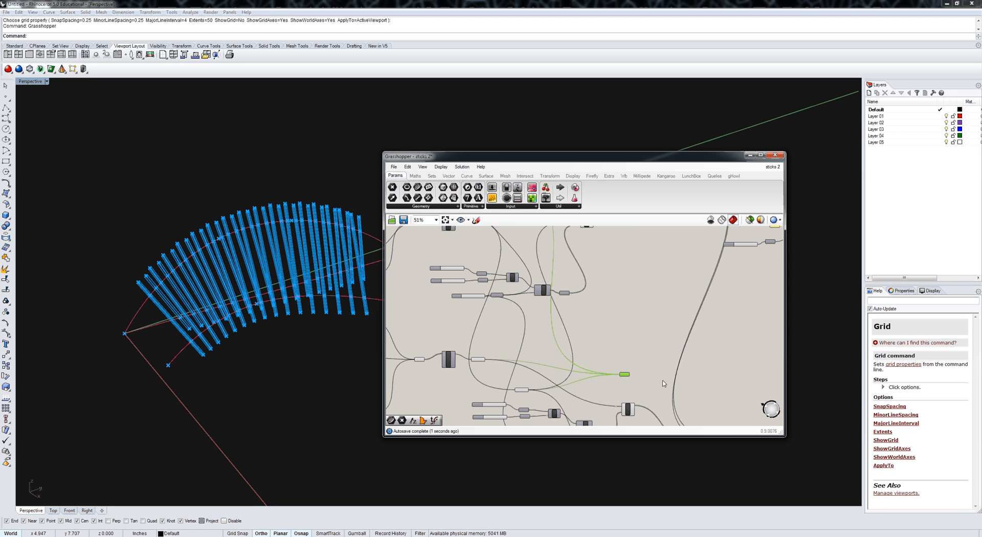
# Step: Move the merged Curve parameter into the empty canvas area between the two stick branches and deselect it
pyautogui.moveTo(624, 375); pyautogui.dragTo(731, 350)
pyautogui.moveTo(698, 367); pyautogui.dragTo(542, 372, button='right')
pyautogui.scroll(-1, 543, 373)
pyautogui.moveTo(559, 363); pyautogui.dragTo(639, 364)
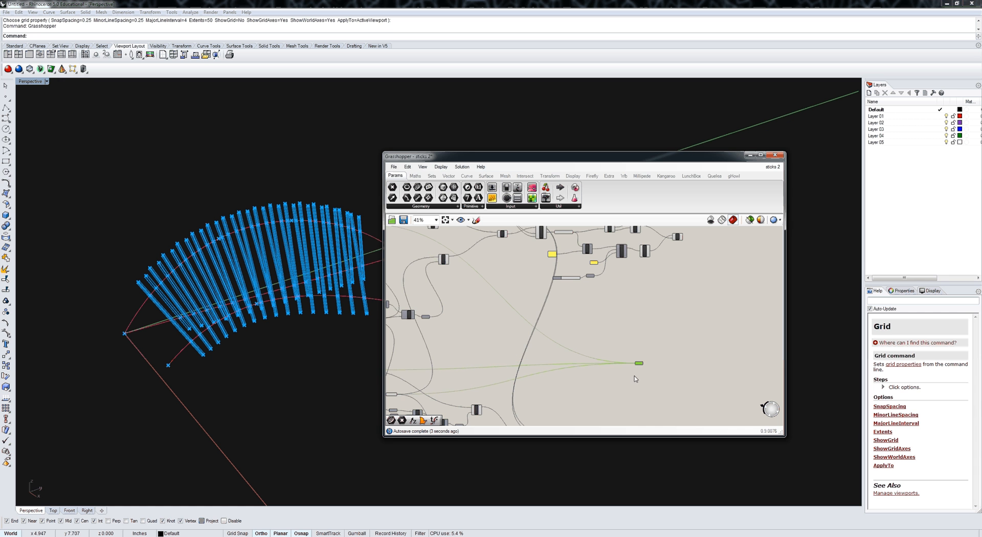
pyautogui.click(635, 377)
# Step: Place a Pipe component beside the merged Curve parameter and feed the curves into its C input
pyautogui.click(493, 175)
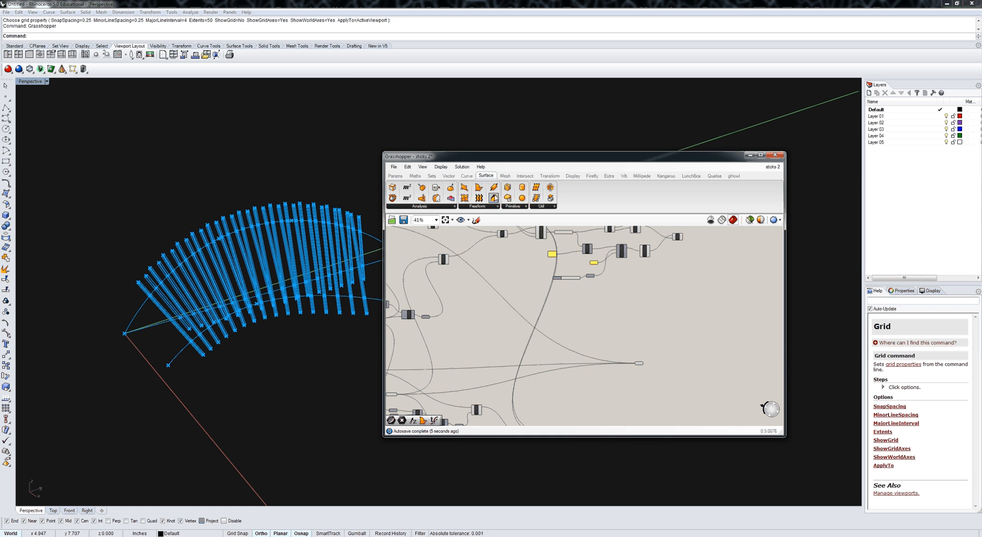
pyautogui.click(497, 206)
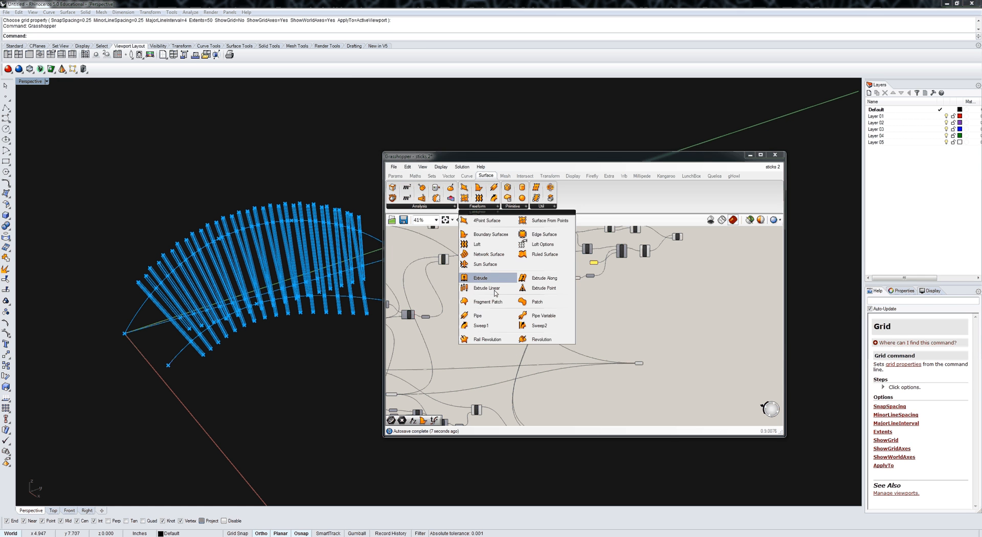
pyautogui.moveTo(475, 323); pyautogui.dragTo(665, 369)
pyautogui.scroll(5, 655, 373)
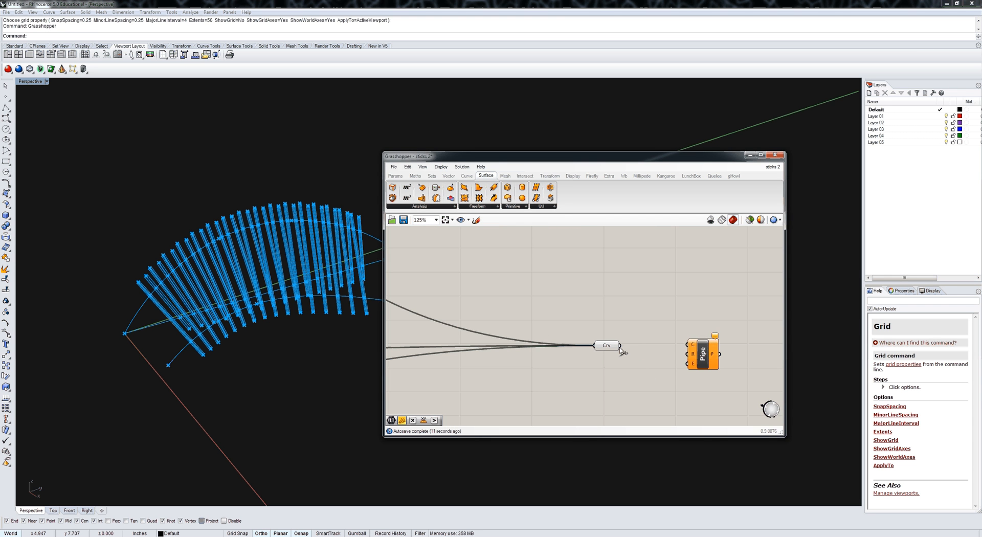
pyautogui.moveTo(621, 348); pyautogui.dragTo(692, 349)
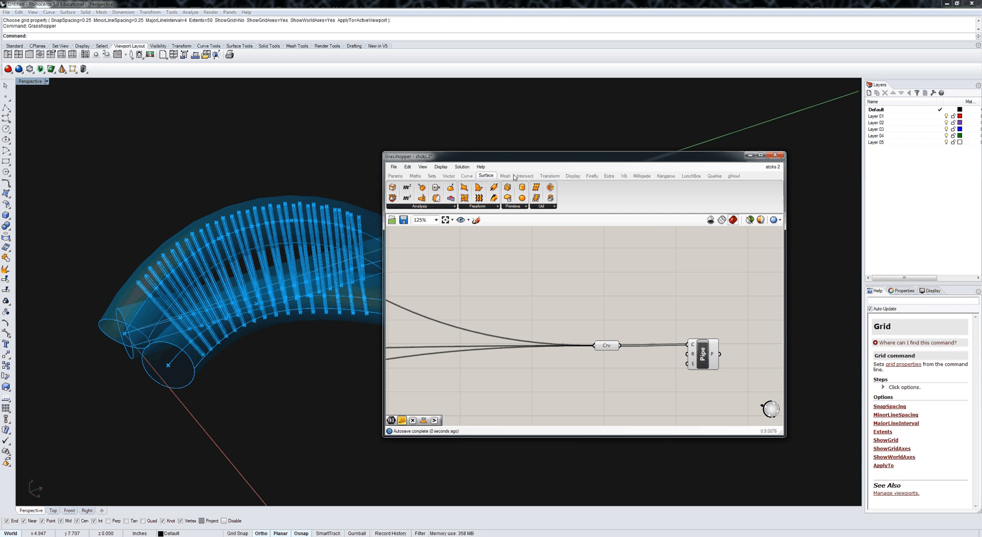
# Step: Drive the Pipe's radius with a number slider through a Number parameter, and set the slider to 0.046
pyautogui.click(402, 181)
pyautogui.moveTo(492, 197); pyautogui.dragTo(589, 391)
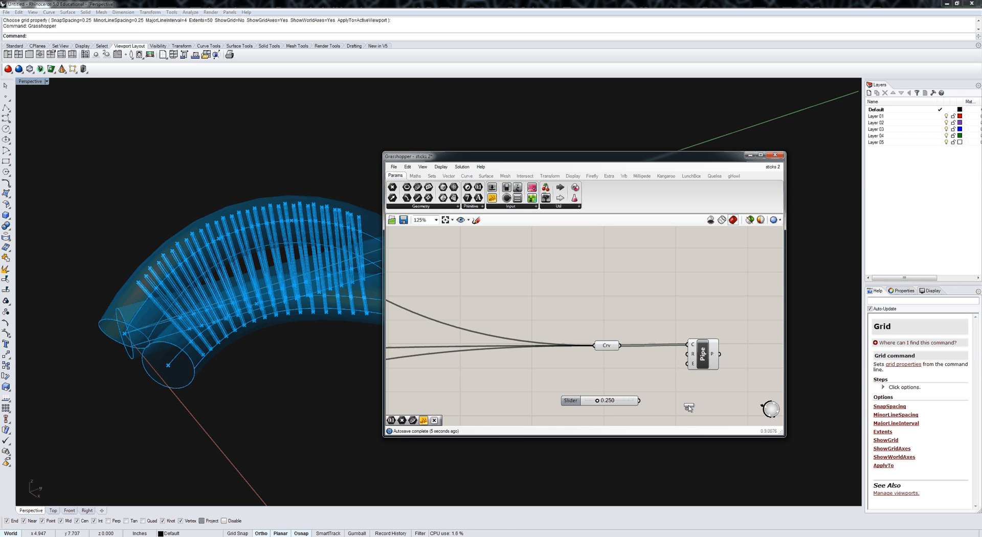
pyautogui.moveTo(689, 408); pyautogui.dragTo(688, 354)
pyautogui.scroll(5, 625, 402)
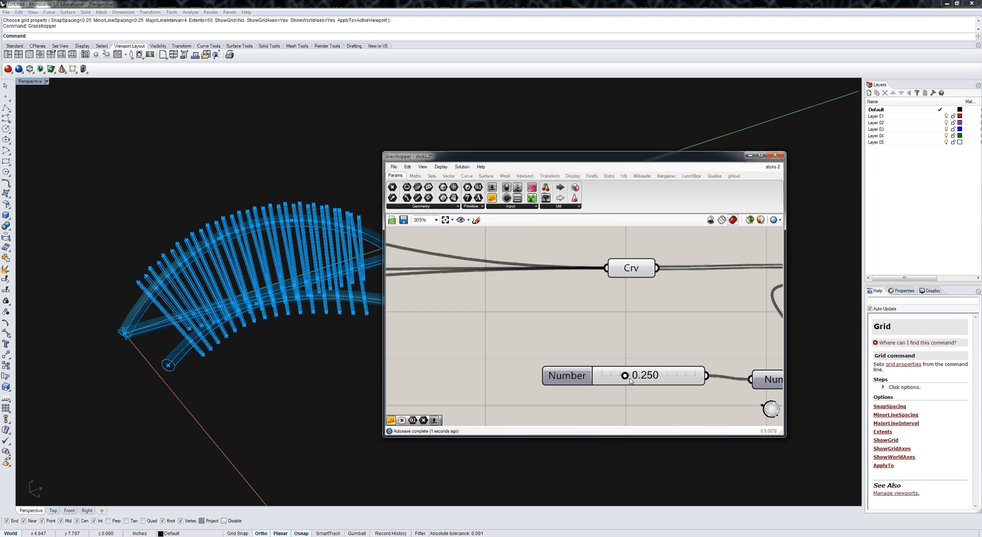
pyautogui.scroll(1, 631, 381)
pyautogui.moveTo(625, 376); pyautogui.dragTo(593, 383)
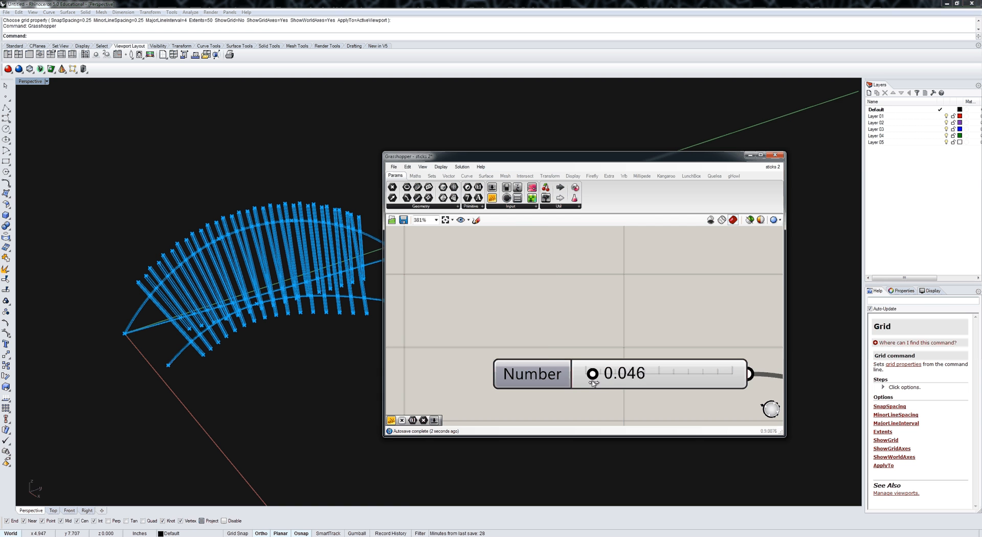
pyautogui.scroll(-3, 524, 338)
pyautogui.scroll(-5, 247, 322)
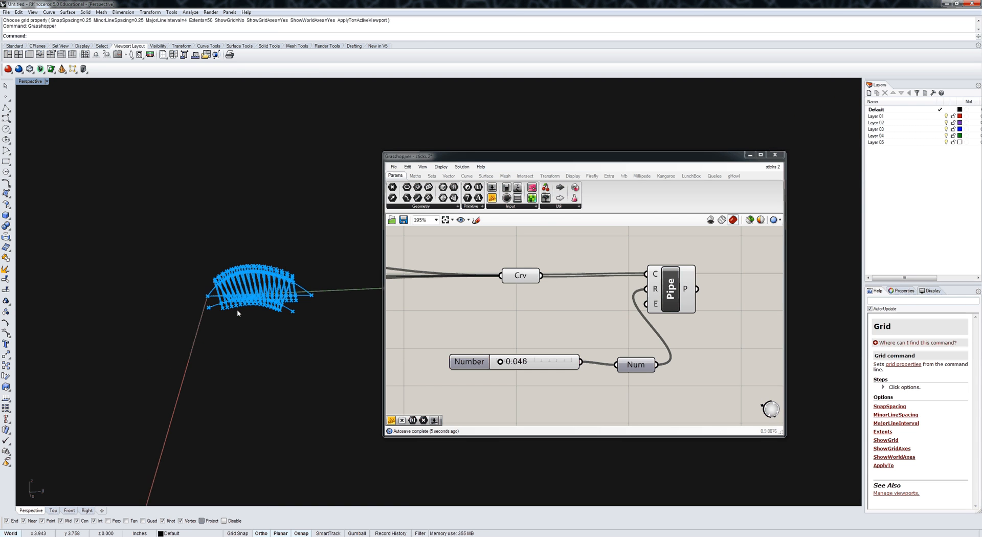
pyautogui.scroll(3, 238, 309)
pyautogui.moveTo(638, 342); pyautogui.dragTo(558, 348, button='right')
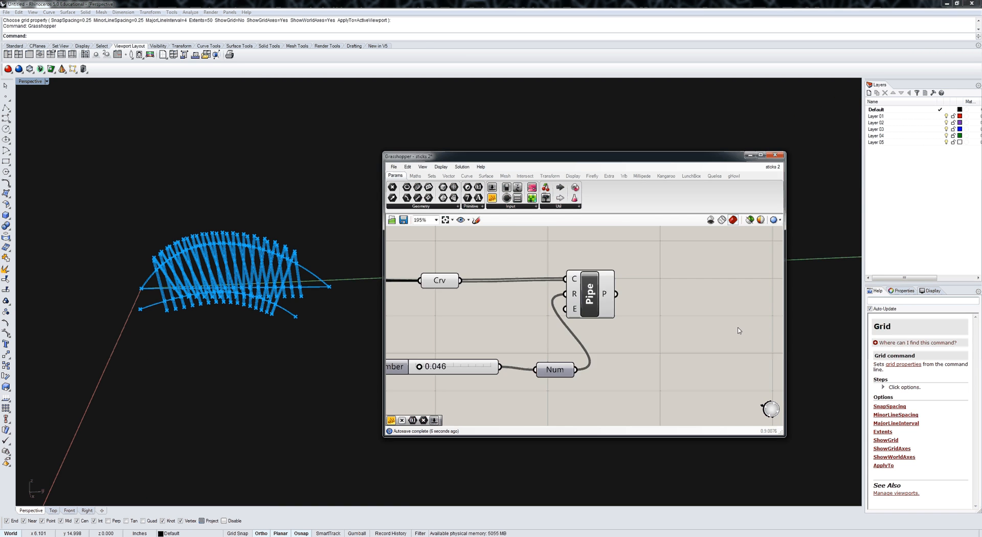
# Step: Make Layer 01 the current layer and change its colour to a pale turquoise with hue 172
pyautogui.click(941, 117)
pyautogui.click(960, 117)
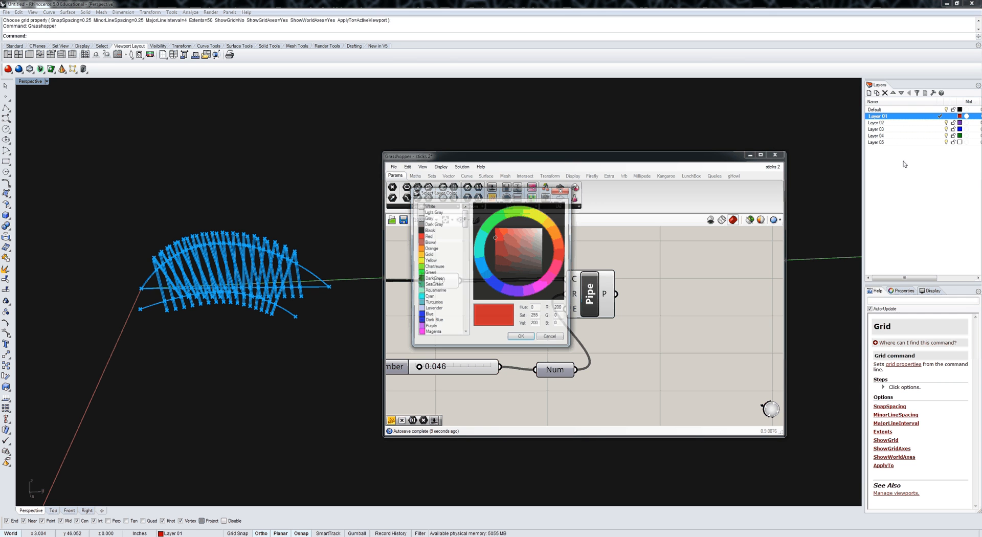
pyautogui.click(482, 249)
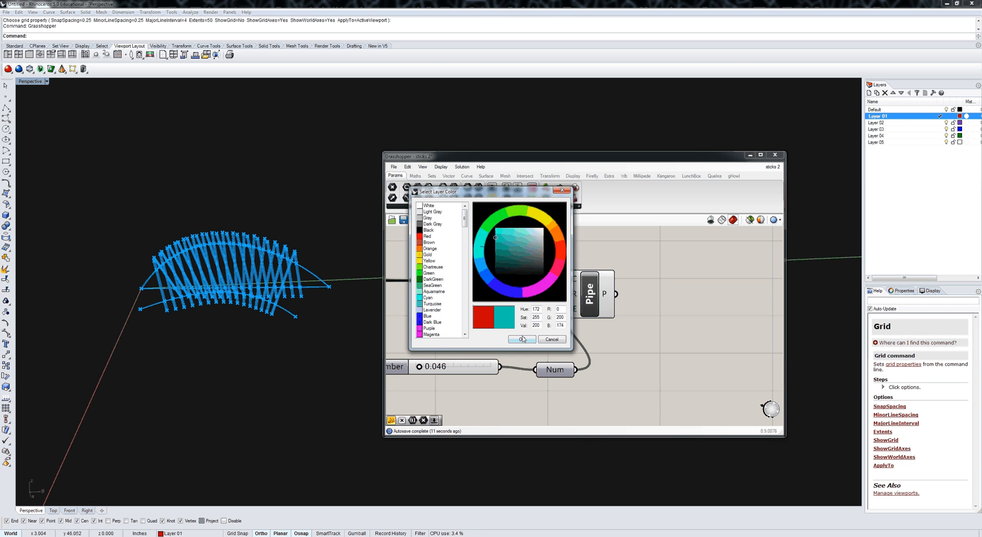
pyautogui.click(536, 231)
pyautogui.click(523, 339)
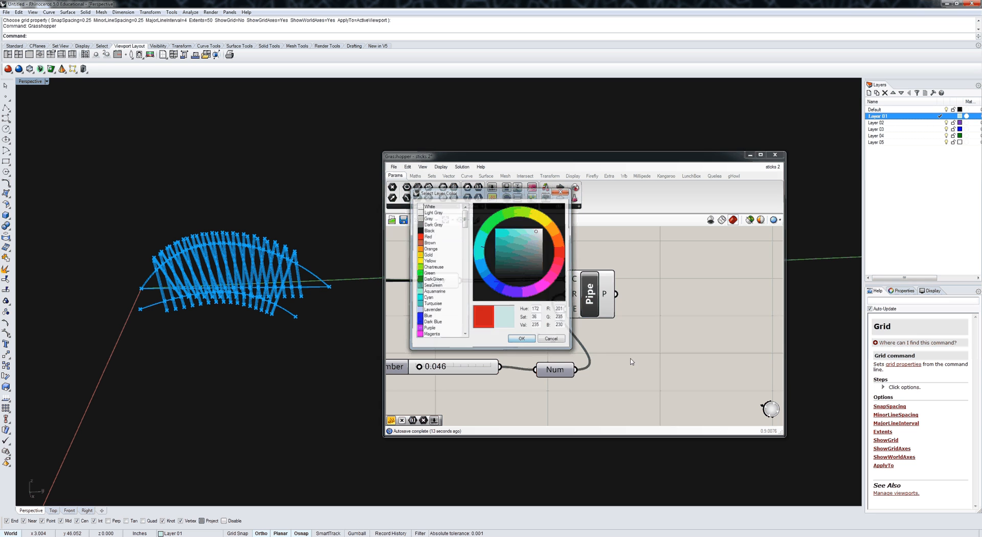
# Step: Bake the Pipe component's geometry onto the current layer and clear the component selection
pyautogui.click(593, 301)
pyautogui.middleClick(594, 301)
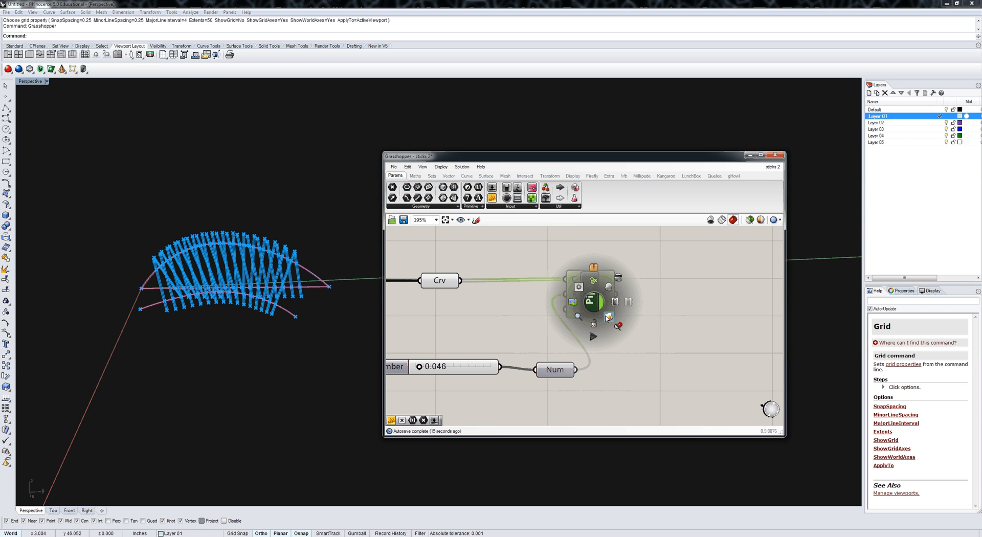
pyautogui.click(677, 305)
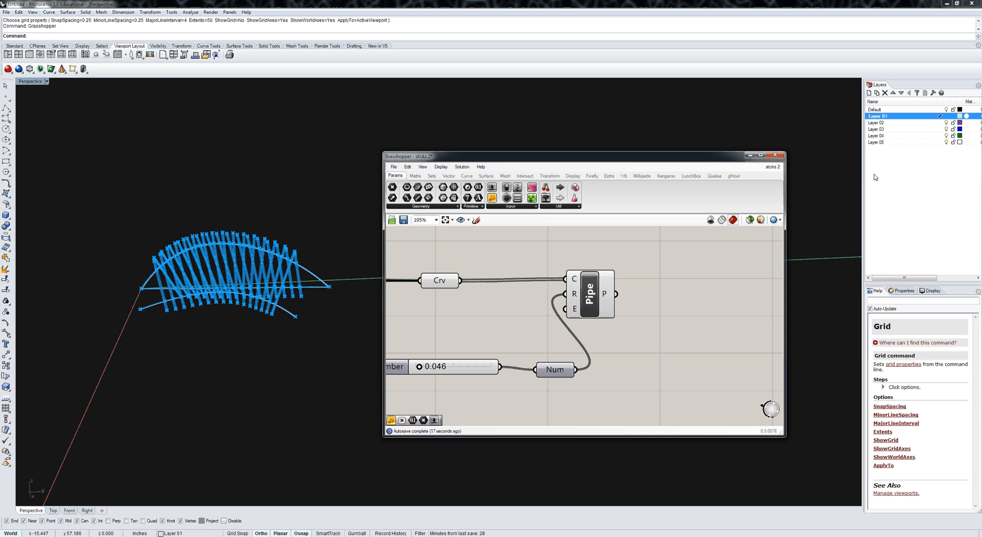
# Step: Rename Layer 01 to wires and Layer 02 to sticks, and make sticks the current layer
pyautogui.click(884, 117)
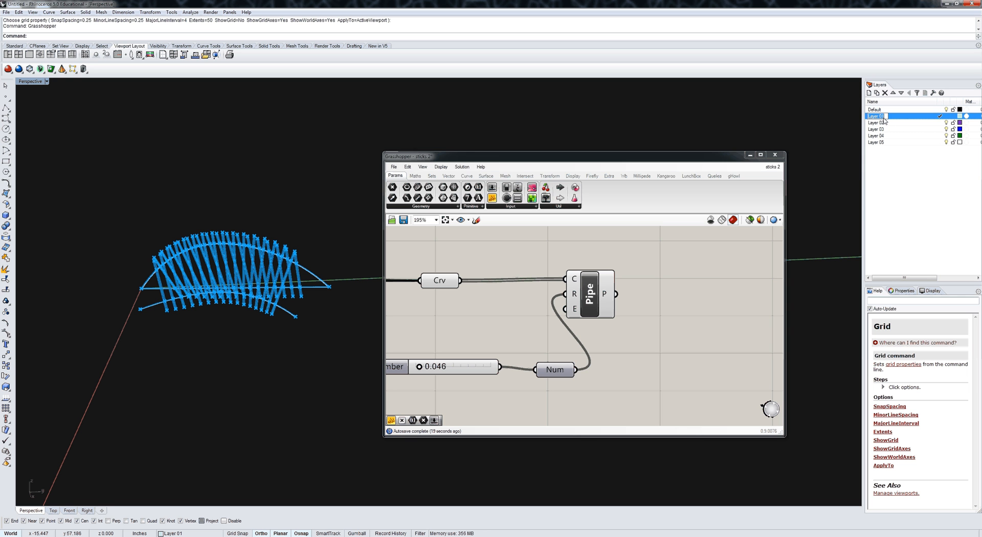
pyautogui.write('wires')
pyautogui.press('Return')
pyautogui.doubleClick(875, 124)
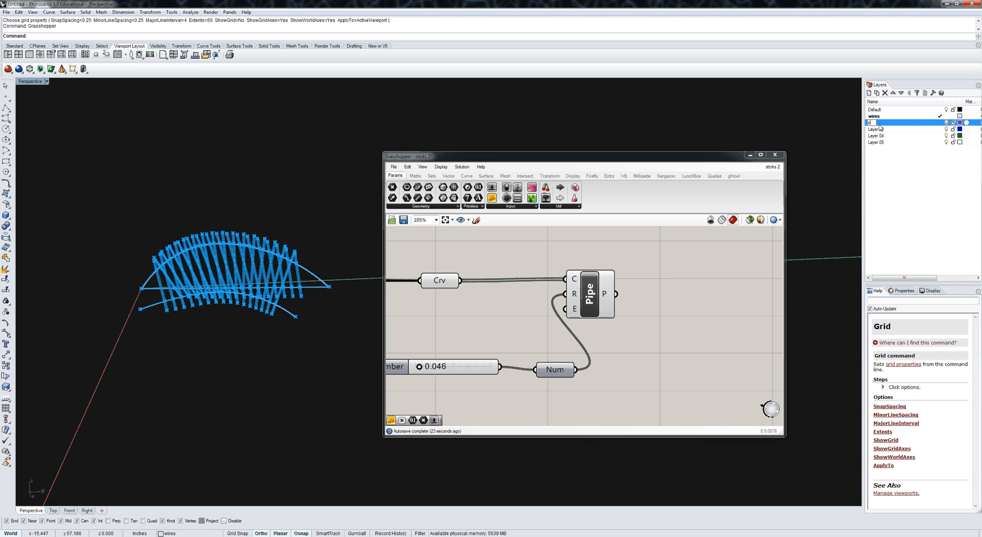
pyautogui.write('sticks')
pyautogui.press('Return')
pyautogui.click(941, 123)
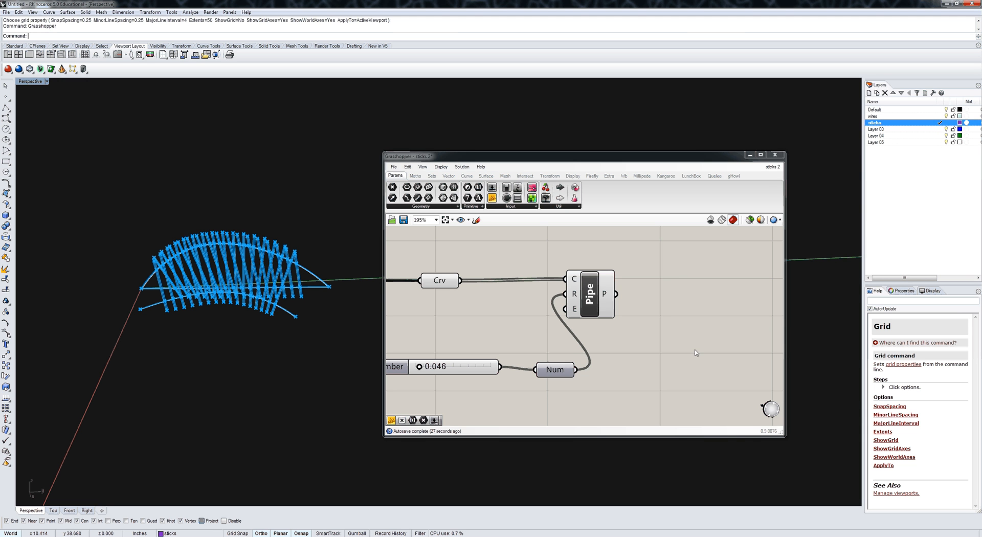
# Step: Bake the first Extrude component's sticks onto the sticks layer
pyautogui.scroll(-8, 695, 353)
pyautogui.scroll(5, 611, 365)
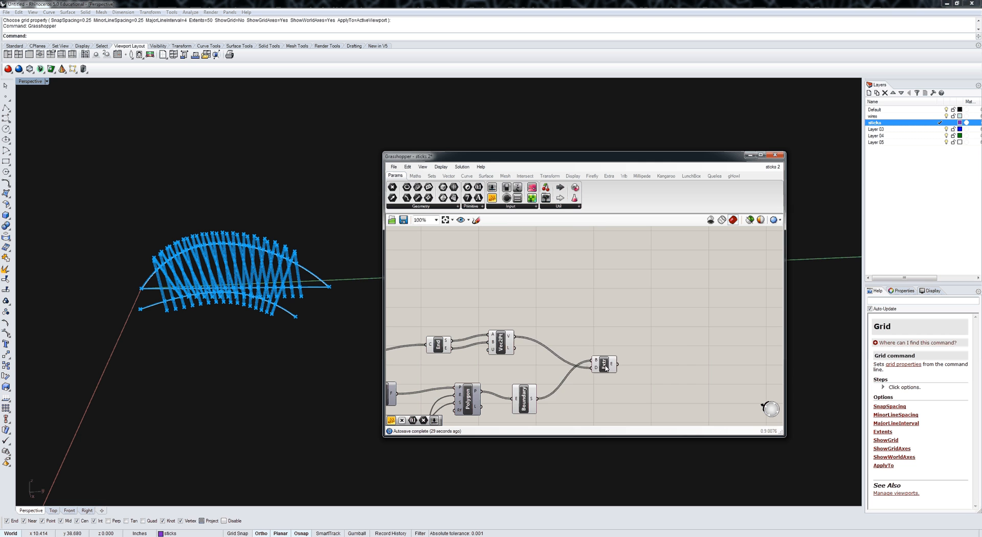
pyautogui.click(604, 365)
pyautogui.middleClick(604, 365)
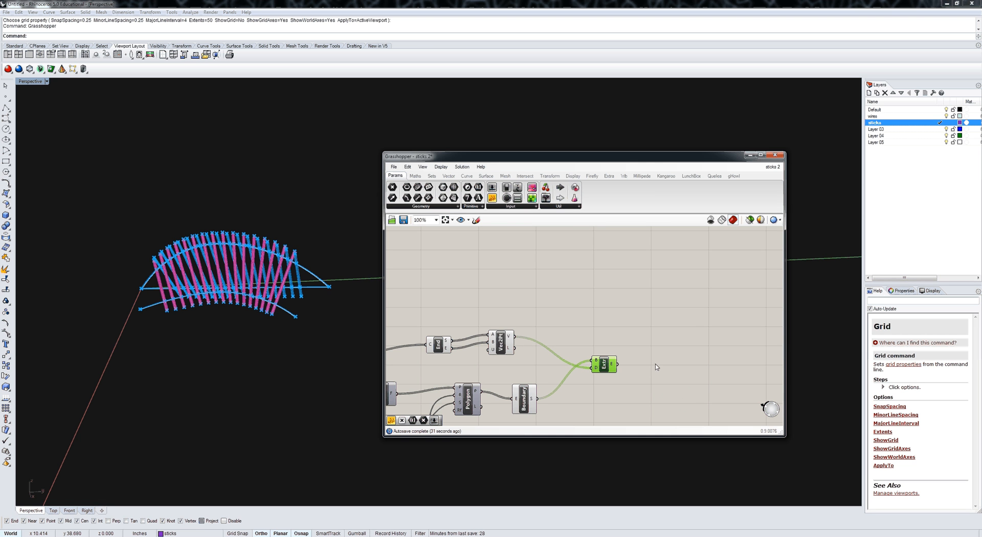
# Step: Rename the sticks layer to sticks1 and Layer 03 to sticks2
pyautogui.click(878, 125)
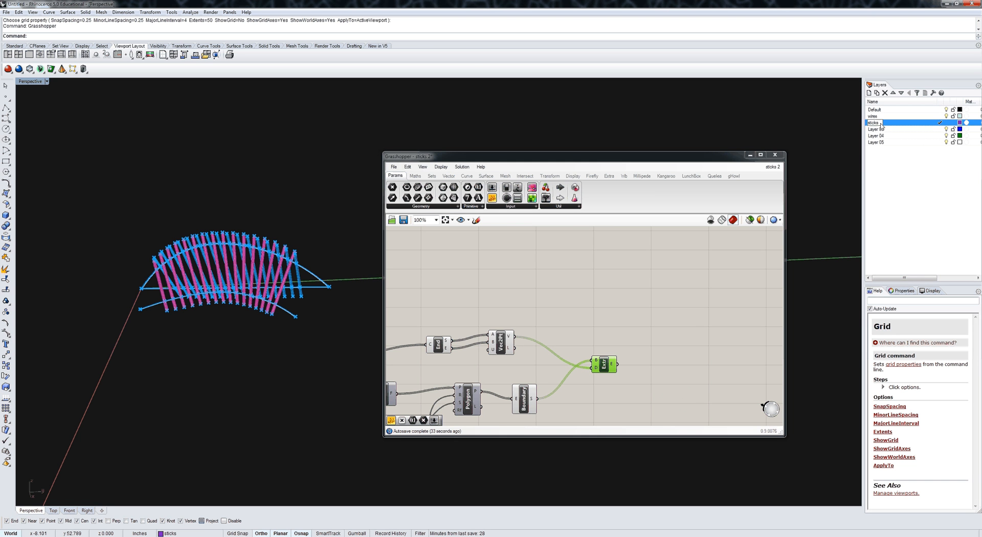
pyautogui.write('1')
pyautogui.click(876, 129)
pyautogui.click(878, 131)
pyautogui.write('s')
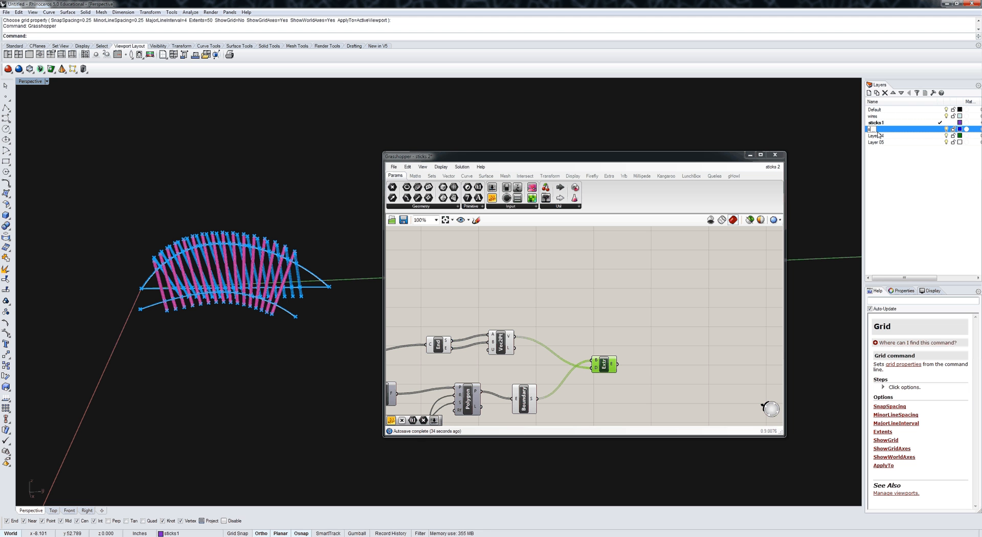
pyautogui.write('ticks2')
pyautogui.press('Return')
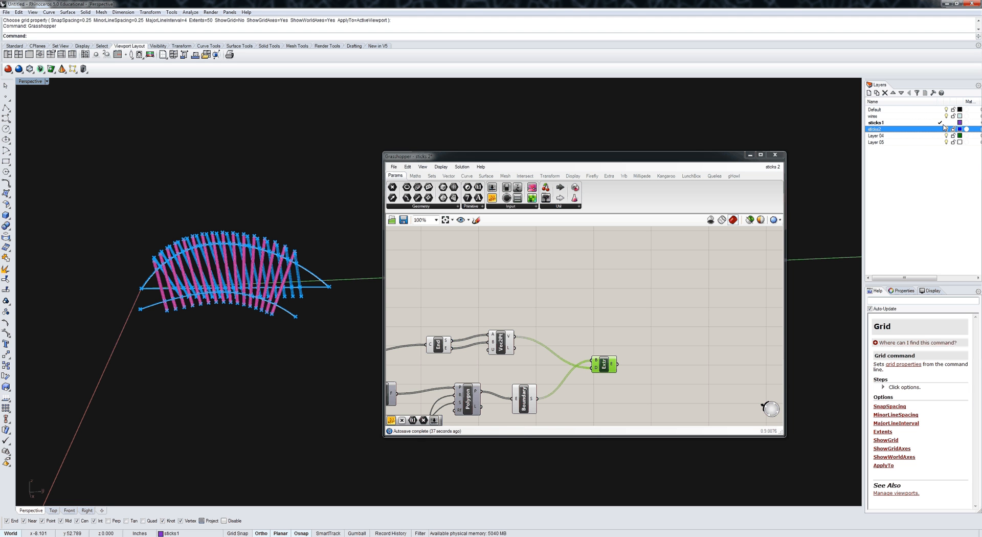
# Step: Make sticks2 the current layer and change its colour to orange
pyautogui.click(941, 129)
pyautogui.click(958, 130)
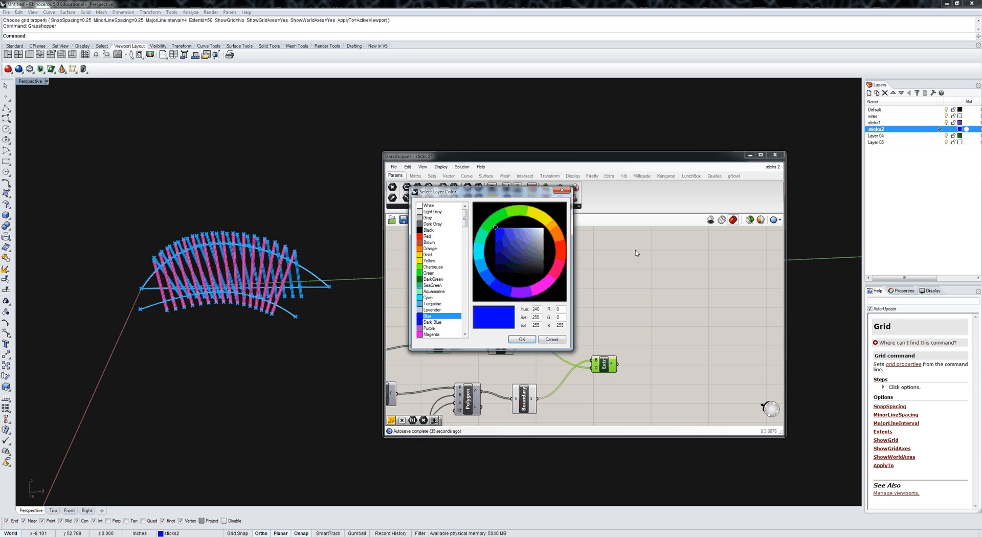
pyautogui.click(554, 275)
pyautogui.click(522, 339)
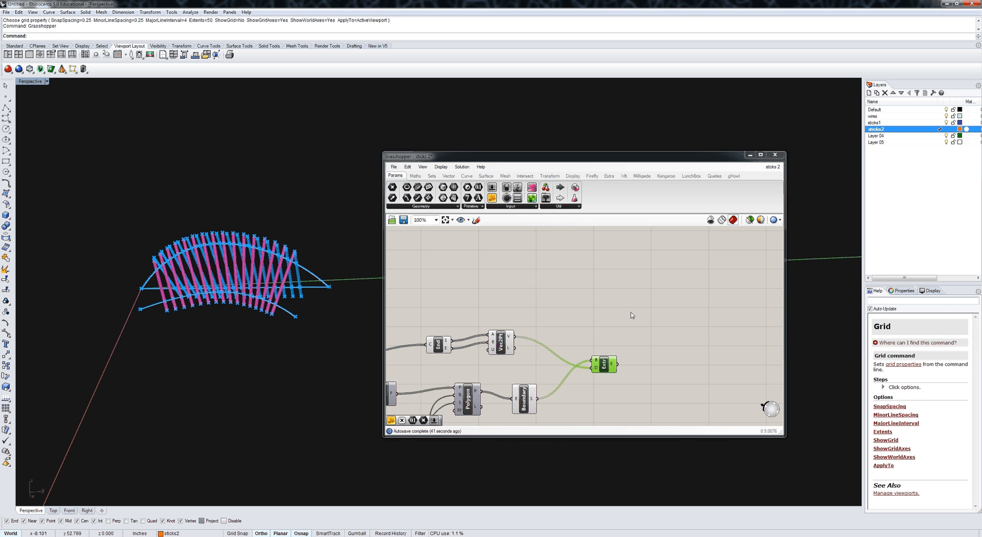
# Step: Bake the other Extrude component's sticks onto the sticks2 layer
pyautogui.moveTo(631, 312); pyautogui.dragTo(594, 375, button='right')
pyautogui.scroll(-4, 595, 375)
pyautogui.scroll(4, 551, 321)
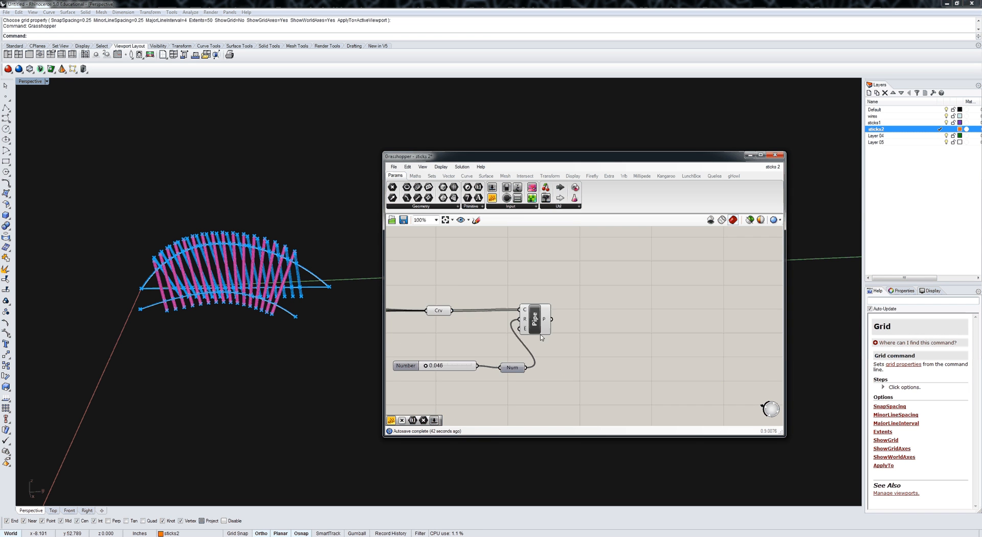
pyautogui.scroll(-4, 542, 338)
pyautogui.scroll(6, 531, 285)
pyautogui.click(751, 220)
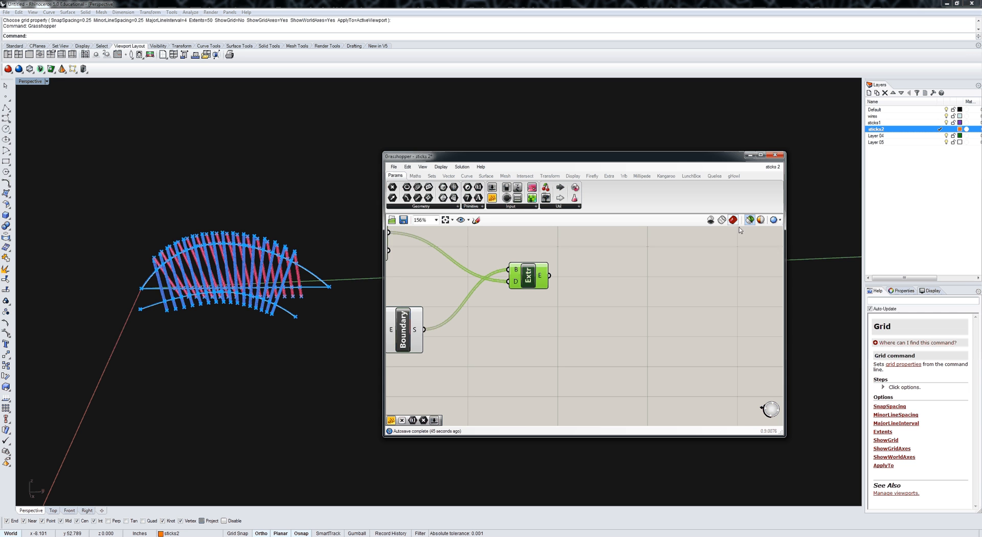
pyautogui.middleClick(657, 321)
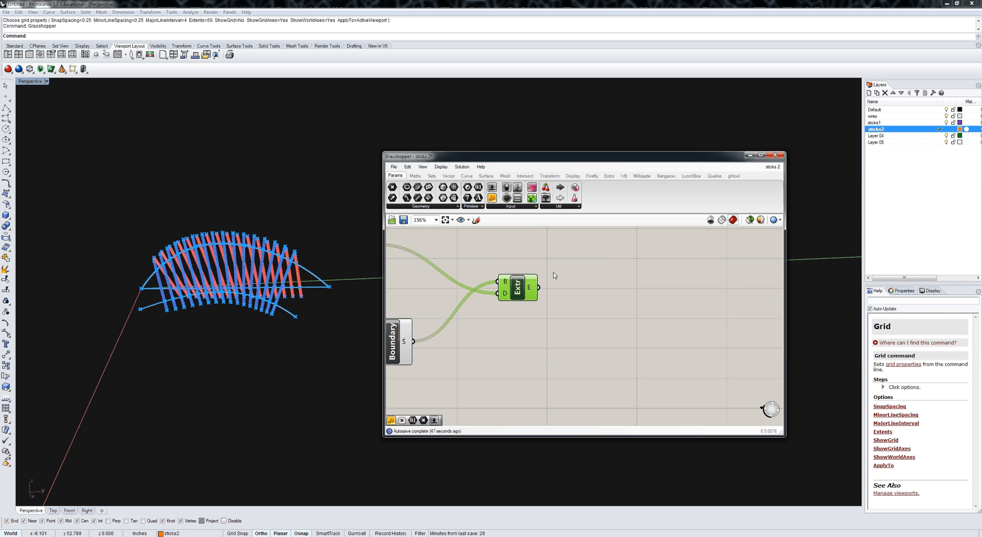
# Step: Start a new, empty Grasshopper document in place of the sticks definition
pyautogui.click(394, 167)
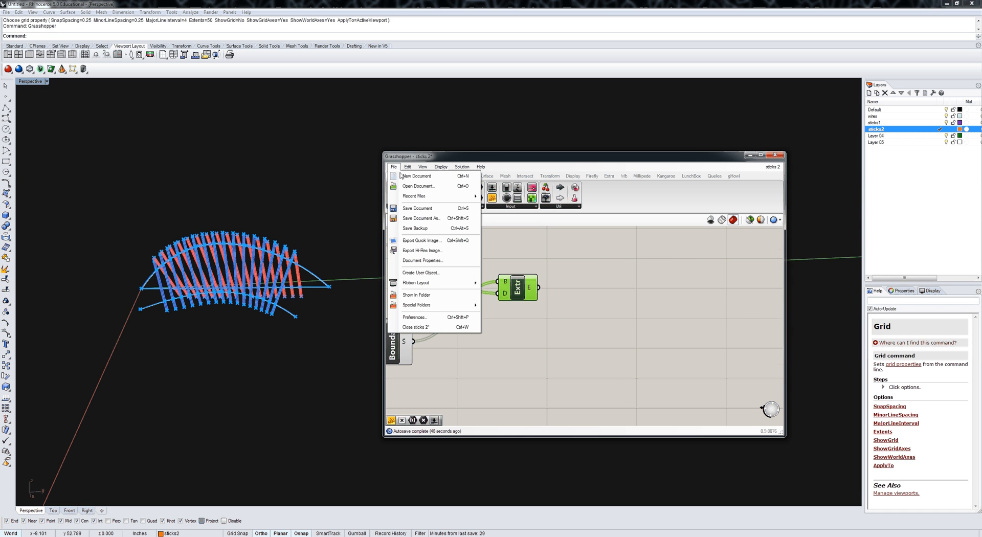
pyautogui.click(409, 176)
# Step: Set the Perspective viewport to Shaded display and inspect the baked sticks and wires from several angles
pyautogui.scroll(5, 230, 244)
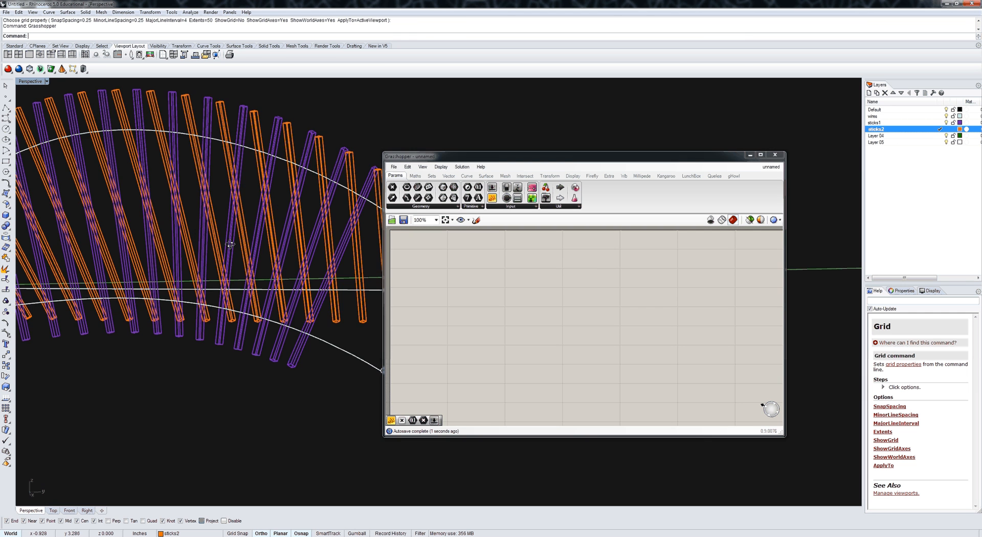
pyautogui.scroll(-2, 231, 245)
pyautogui.click(43, 82)
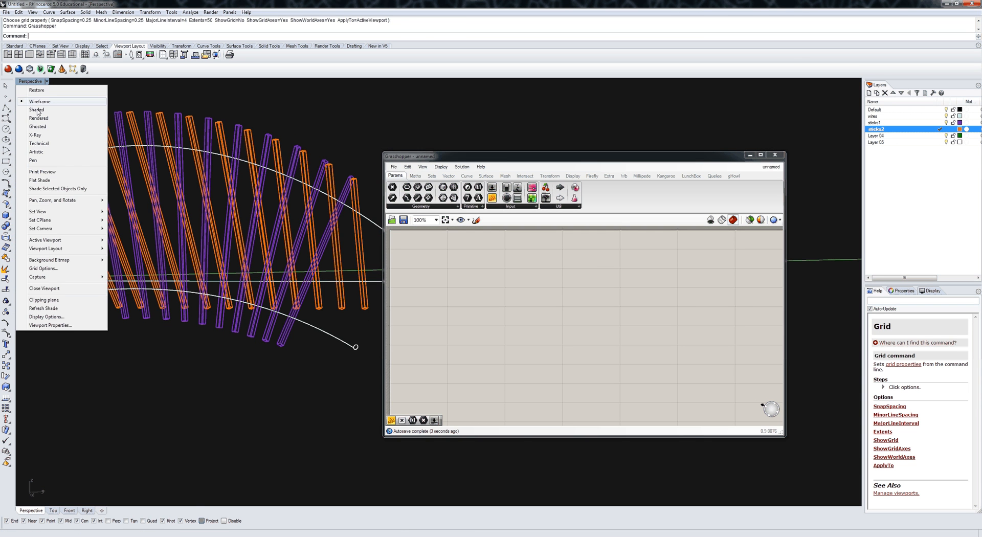
pyautogui.click(37, 110)
pyautogui.scroll(-3, 212, 181)
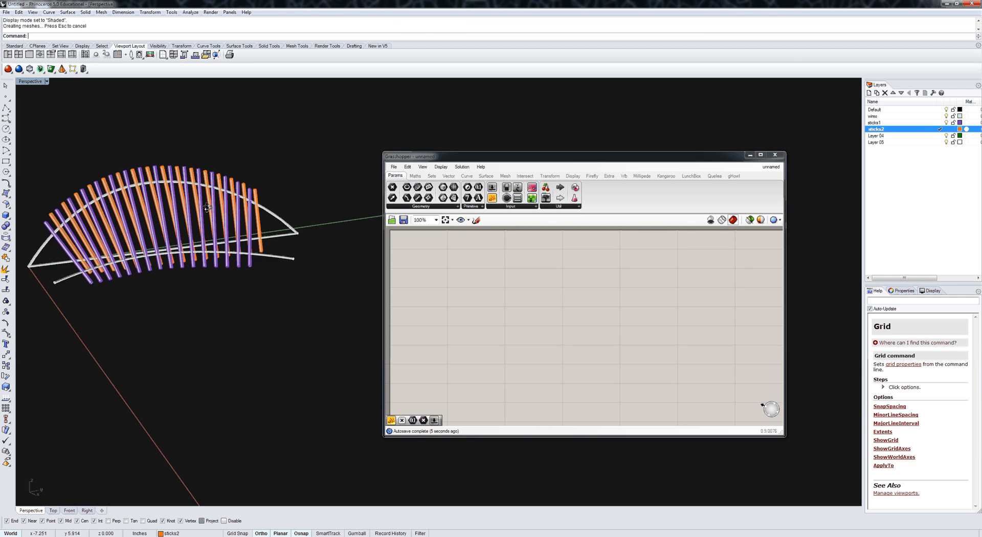
pyautogui.moveTo(212, 181); pyautogui.dragTo(144, 302, button='right')
pyautogui.scroll(3, 210, 236)
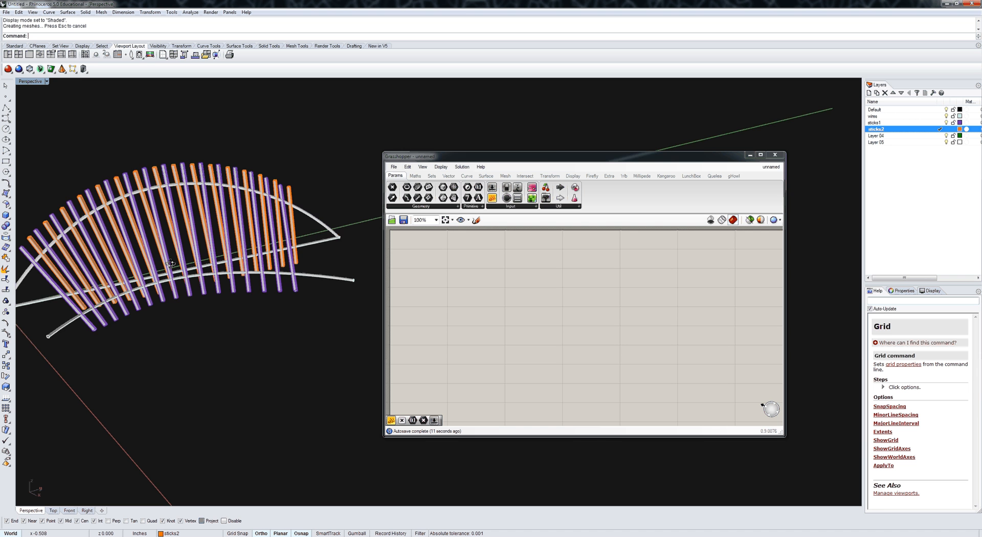
pyautogui.moveTo(170, 264); pyautogui.dragTo(104, 258, button='right')
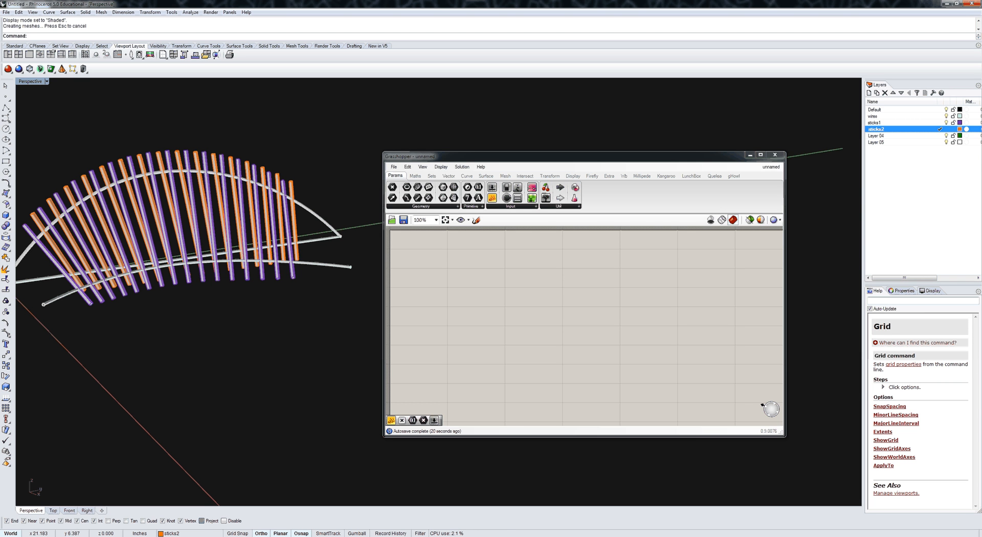
pyautogui.click(881, 506)
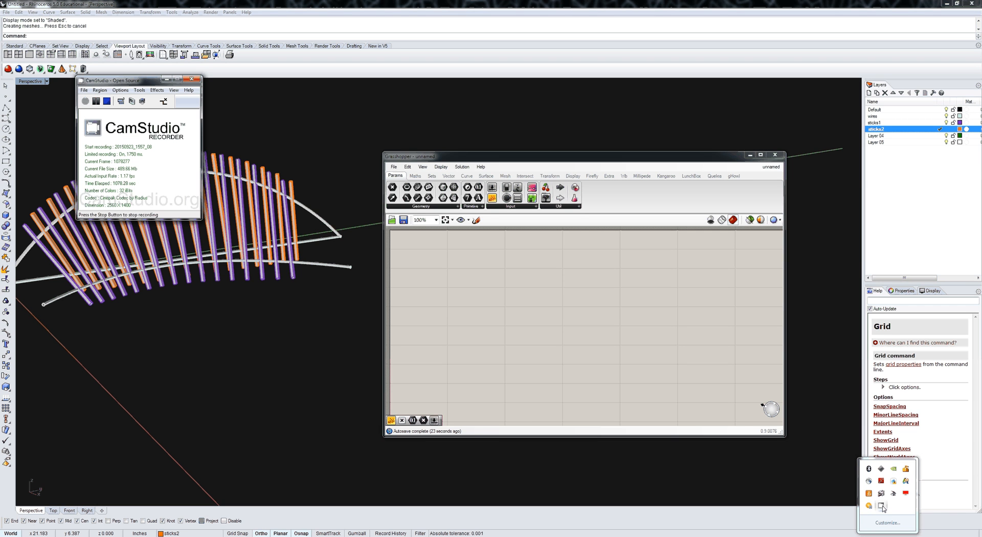